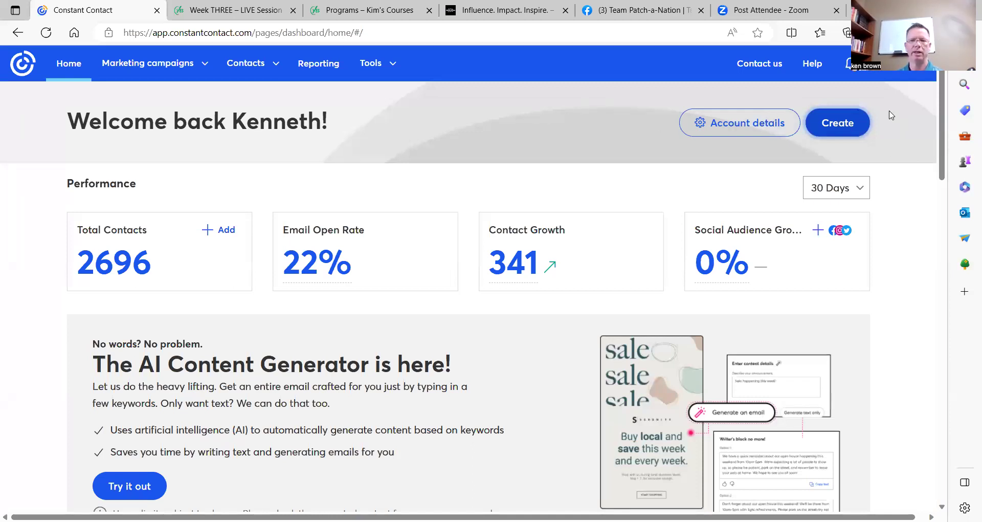
Create a new Landing Pages campaign using the lead generation landing page type.
{"action": "left_click", "coordinate": [845, 125]}
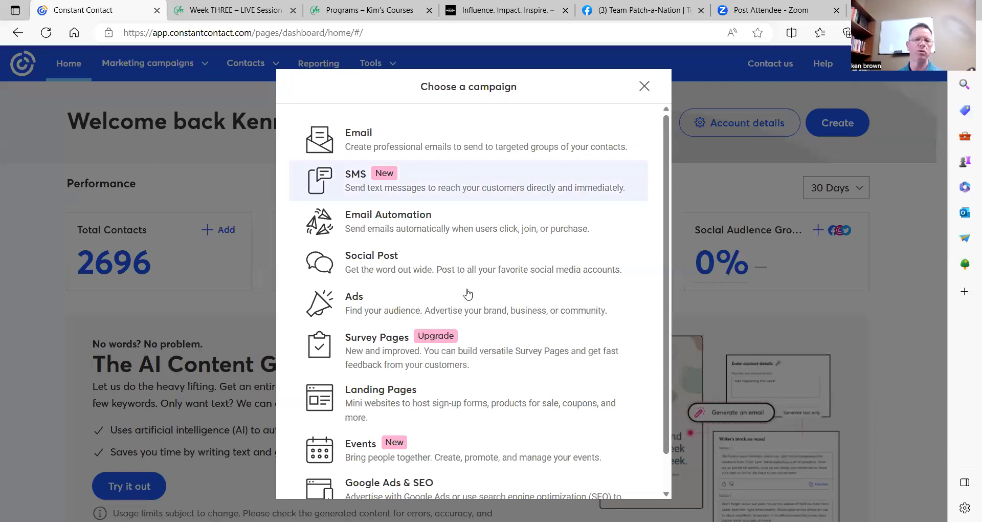
{"action": "scroll", "coordinate": [494, 272], "scroll_direction": "down", "scroll_amount": 1}
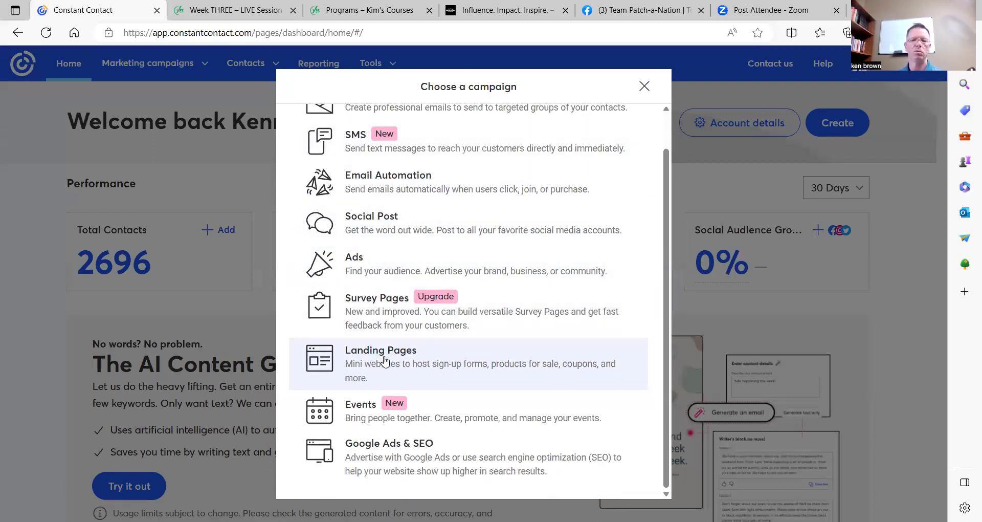
{"action": "left_click", "coordinate": [385, 361]}
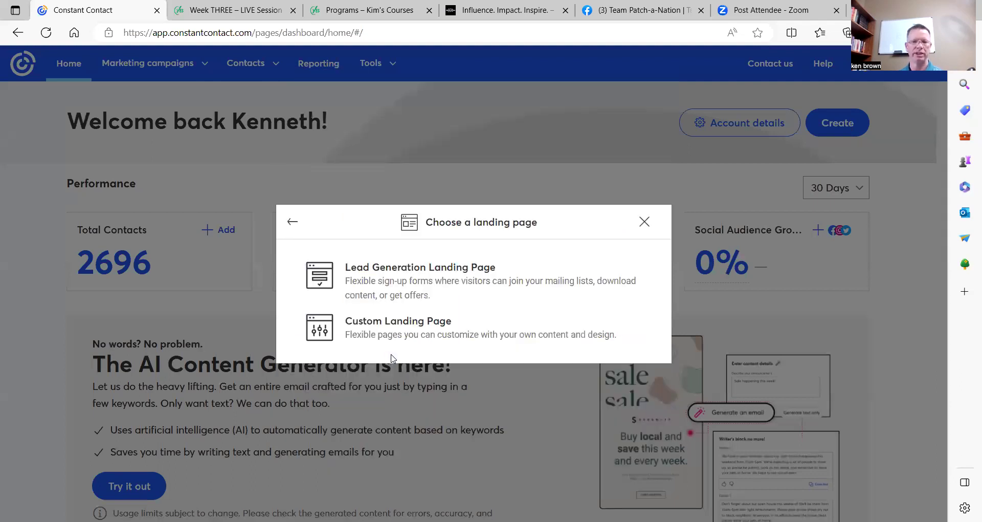
{"action": "left_click", "coordinate": [417, 274]}
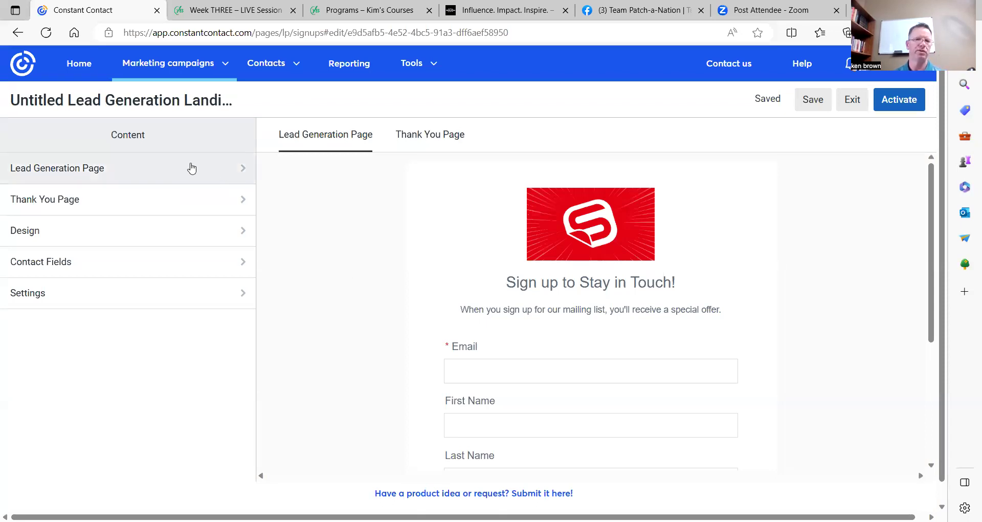
Open the Lead Generation Page section to edit its logo, headline and description.
{"action": "left_click", "coordinate": [234, 173]}
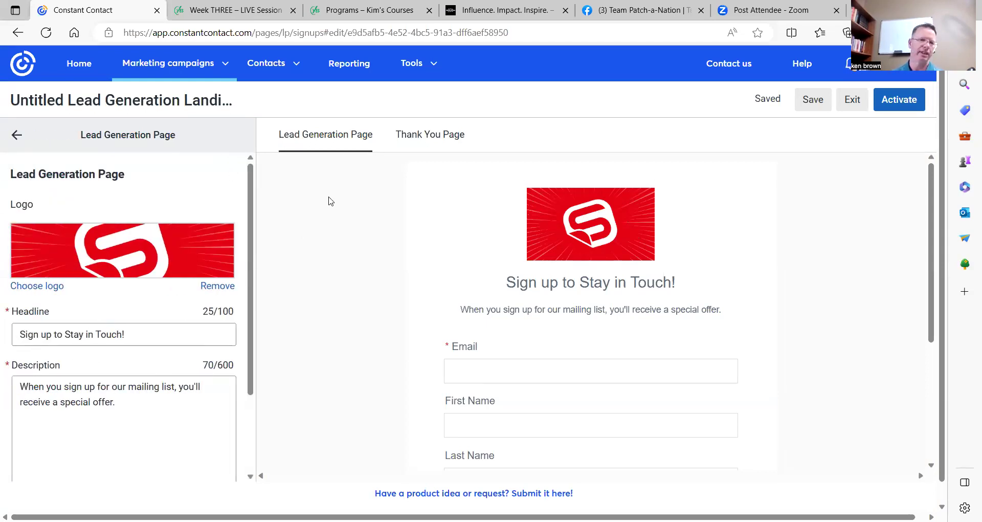
Set the page logo to the '30 day money back.png' image from the library.
{"action": "left_click", "coordinate": [57, 287]}
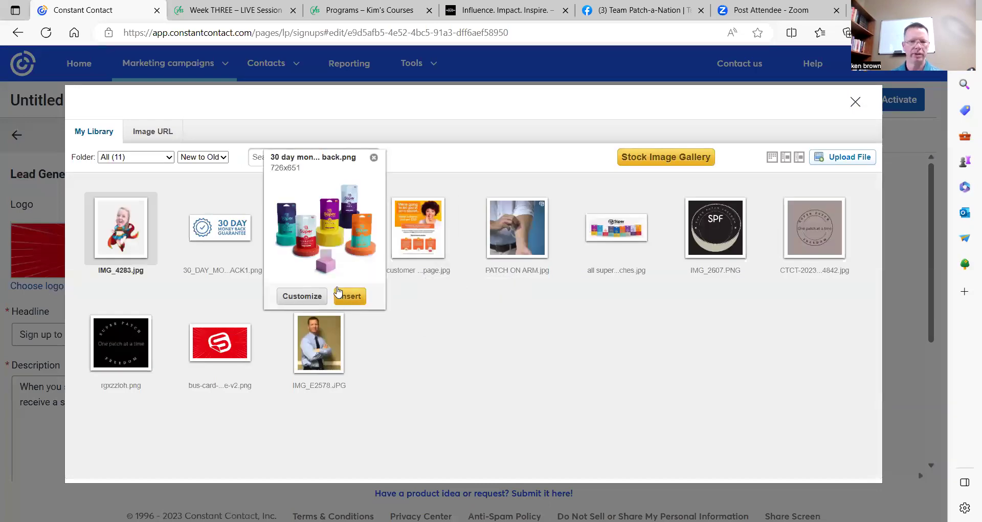
{"action": "mouse_move", "coordinate": [317, 341]}
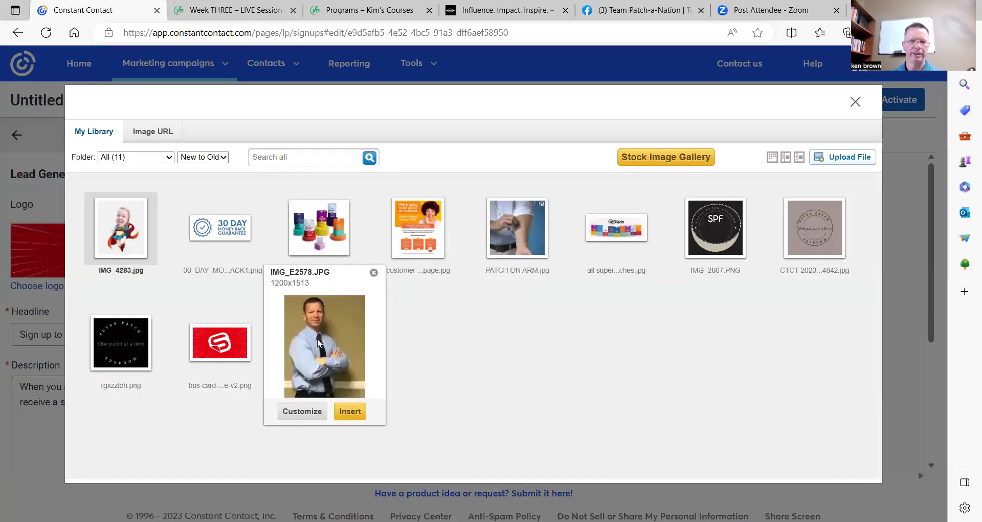
{"action": "left_click", "coordinate": [345, 414]}
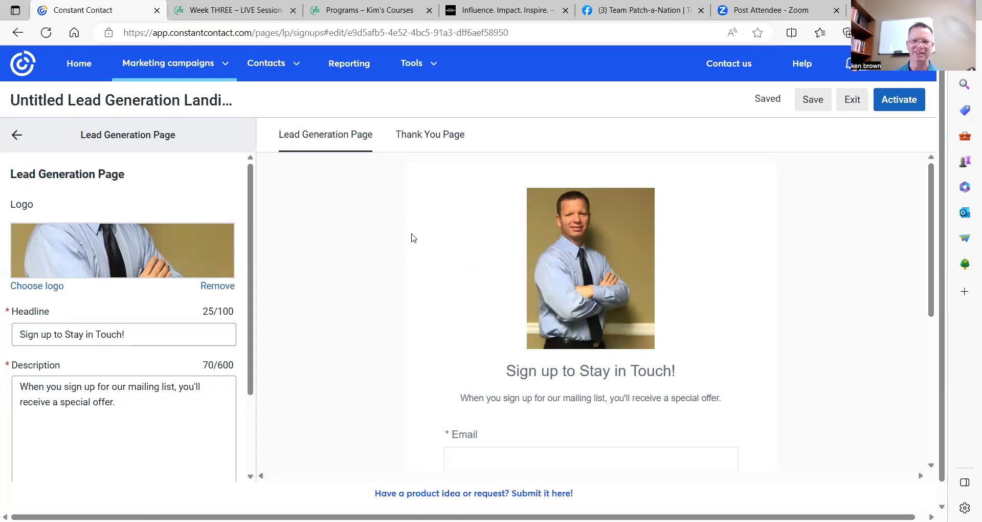
{"action": "left_click", "coordinate": [57, 286]}
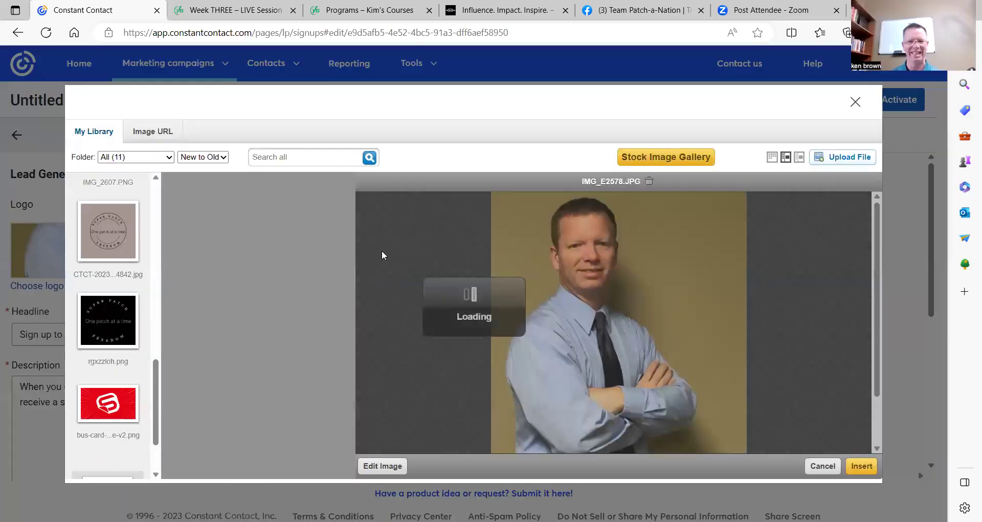
{"action": "scroll", "coordinate": [153, 295], "scroll_direction": "up", "scroll_amount": 10}
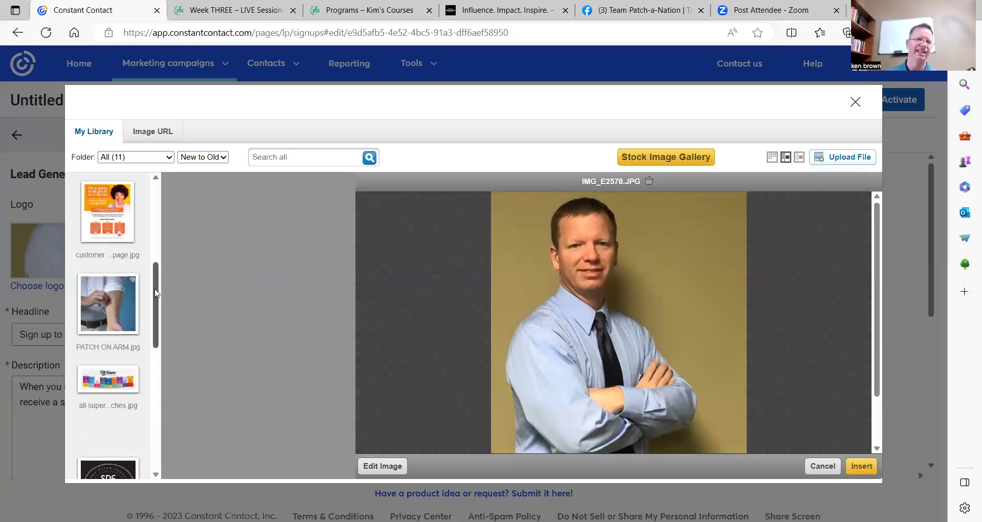
{"action": "scroll", "coordinate": [156, 291], "scroll_direction": "up", "scroll_amount": 2}
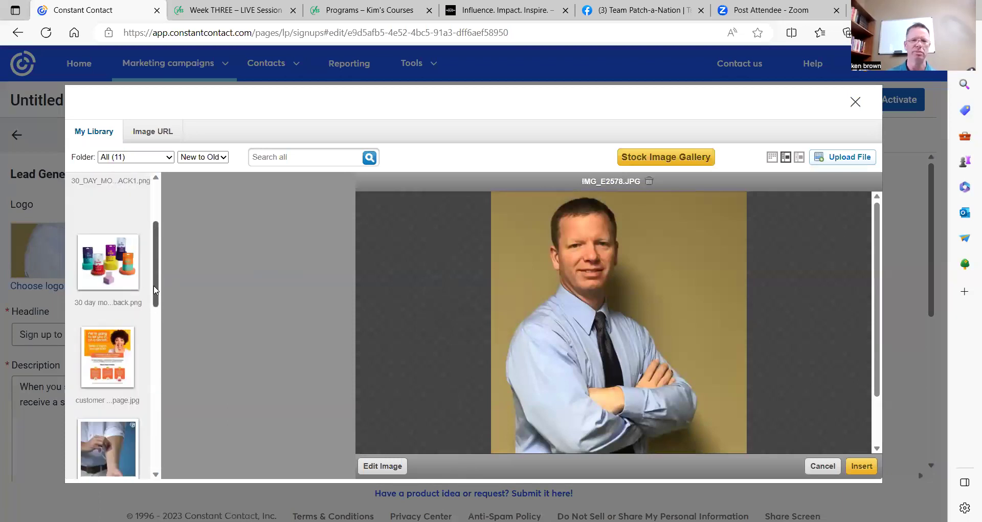
{"action": "scroll", "coordinate": [121, 293], "scroll_direction": "up", "scroll_amount": 1}
{"action": "left_click", "coordinate": [121, 293]}
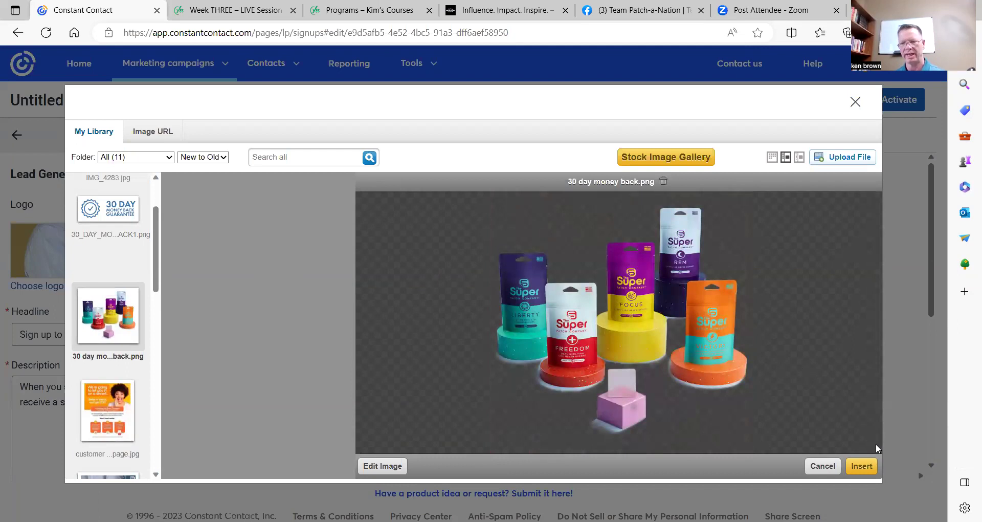
{"action": "left_click", "coordinate": [861, 466]}
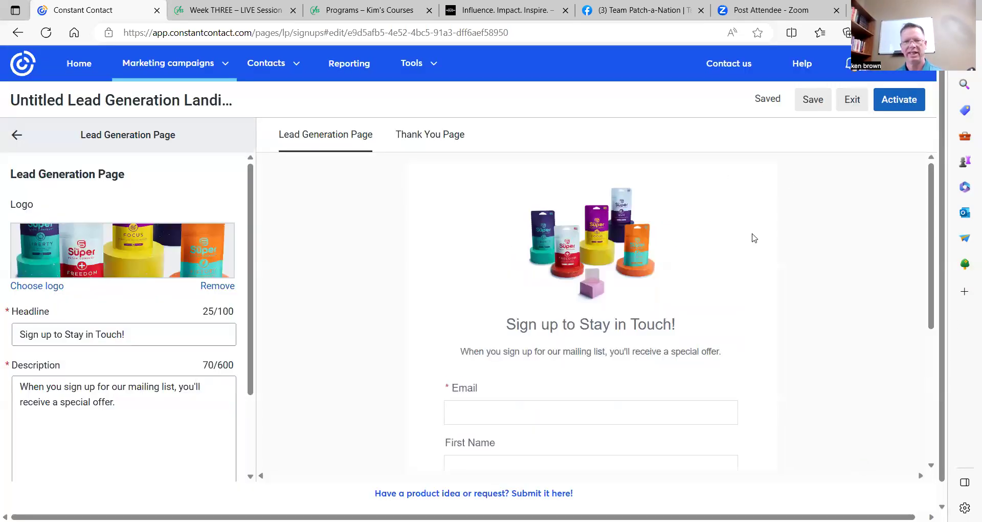
Replace the headline text with 'Super Patch', correcting the 'Pateh' typo.
{"action": "scroll", "coordinate": [566, 256], "scroll_direction": "up", "scroll_amount": 1}
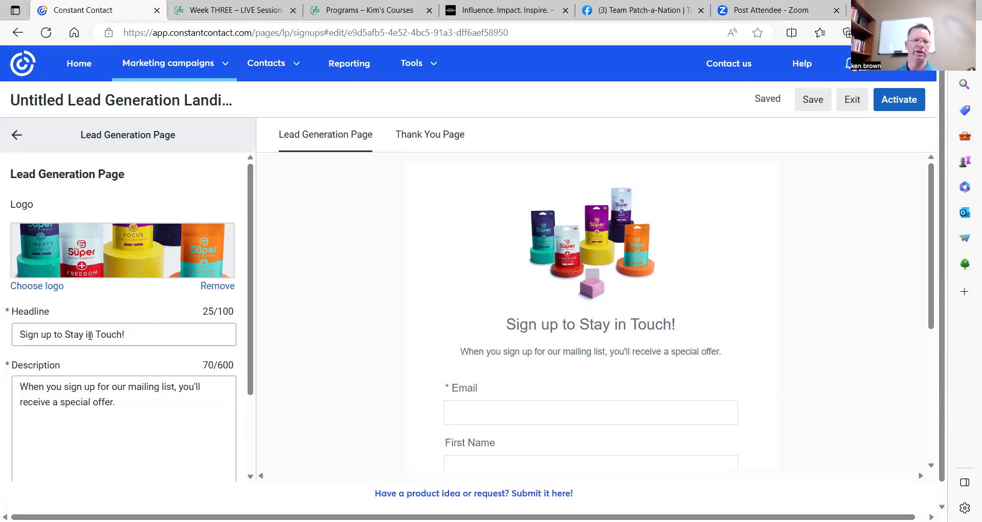
{"action": "left_click_drag", "start_coordinate": [19, 334], "coordinate": [169, 332]}
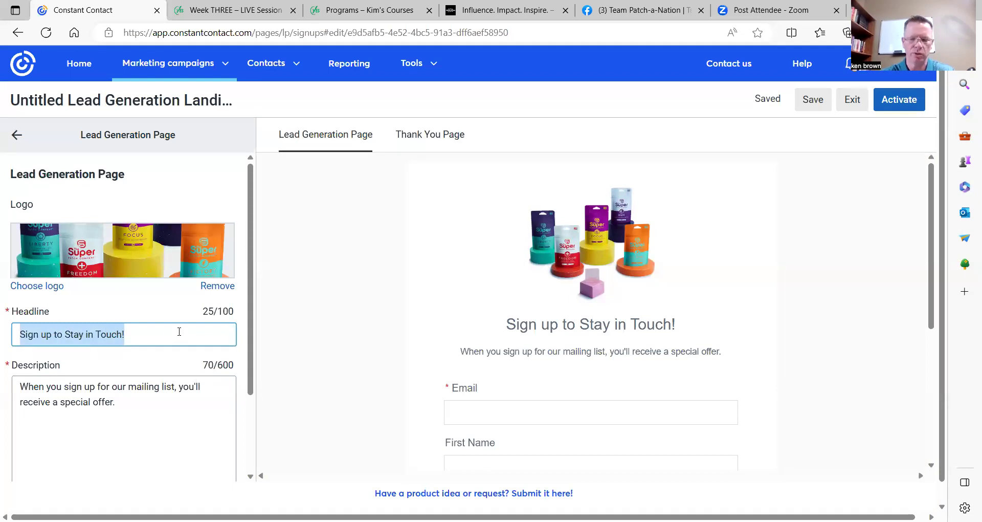
{"action": "type", "text": "P"}
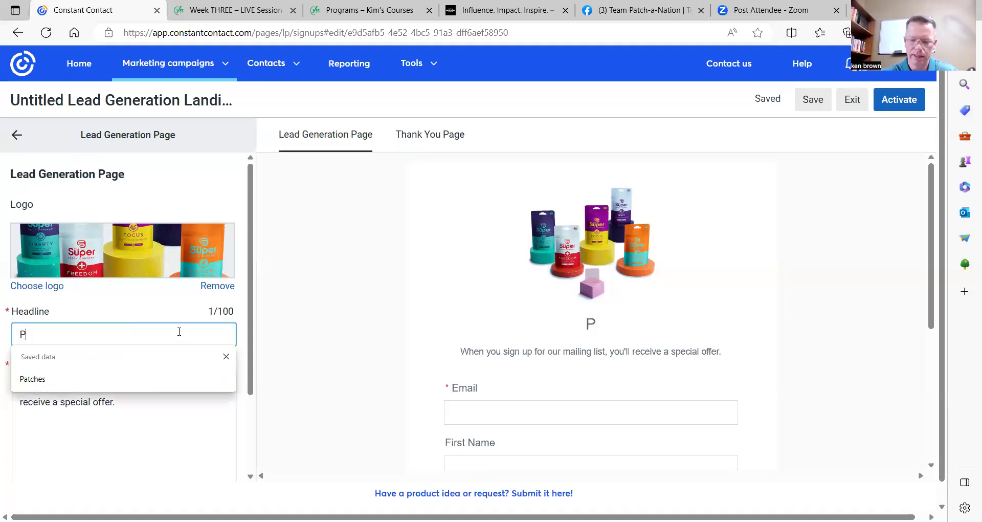
{"action": "key", "text": "BackSpace"}
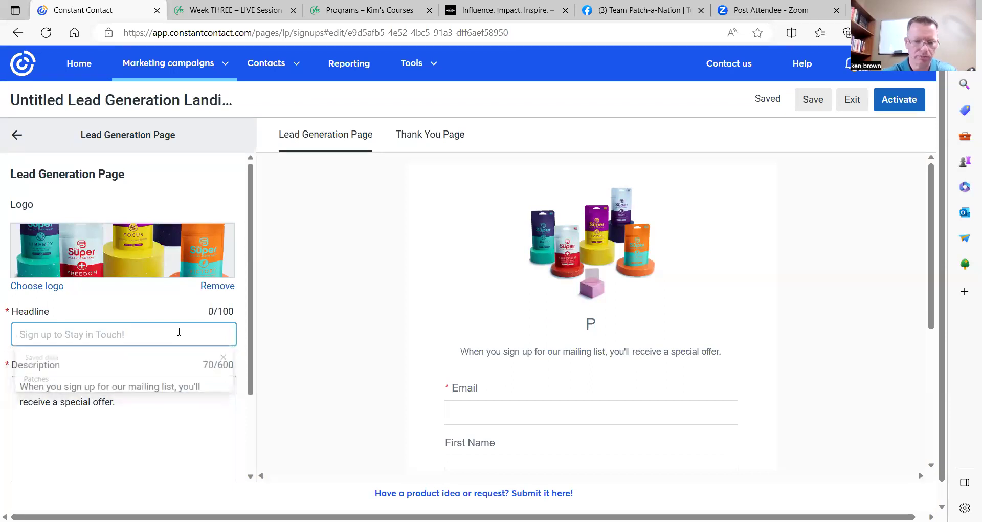
{"action": "type", "text": "S"}
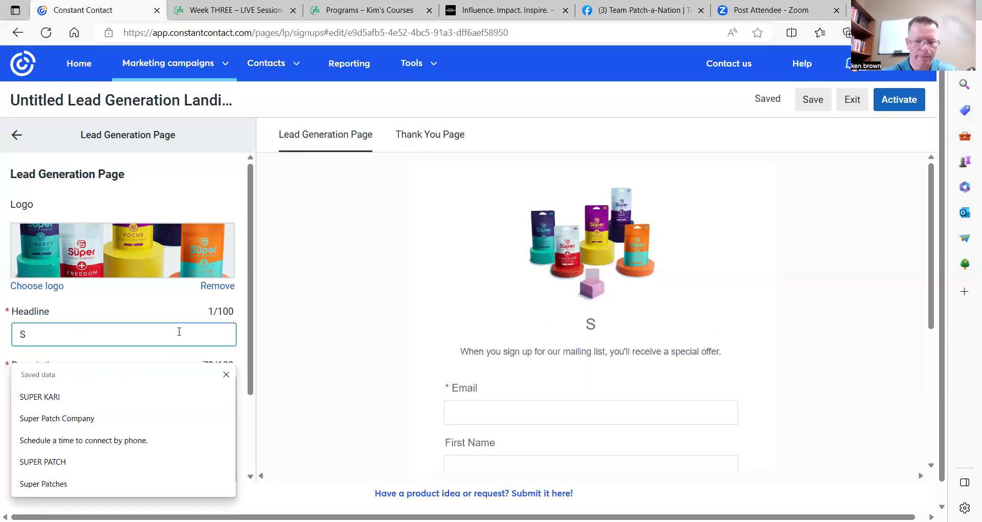
{"action": "type", "text": "uper "}
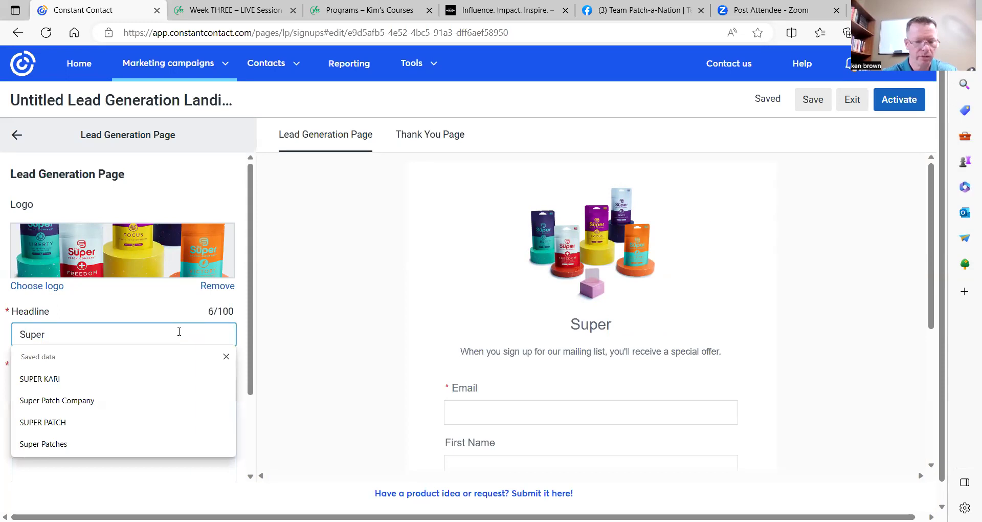
{"action": "type", "text": "Pate"}
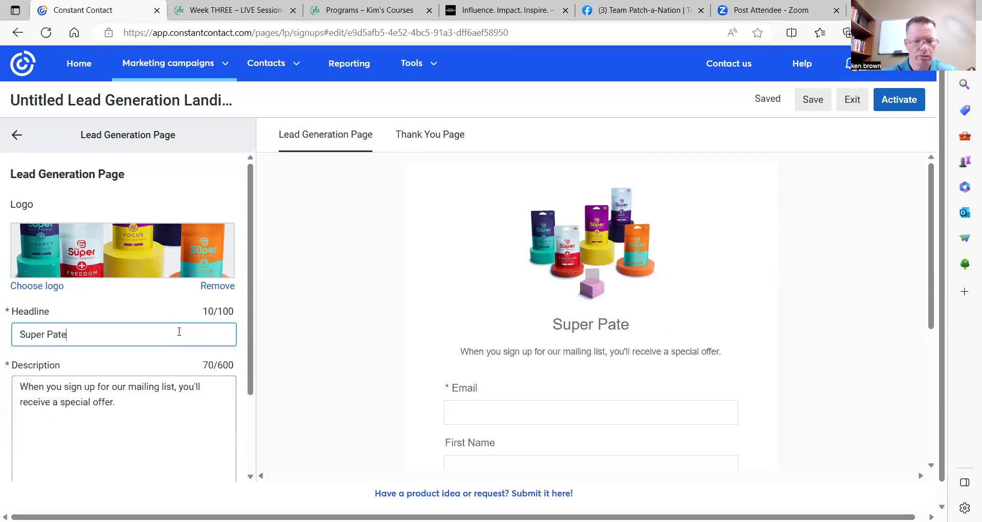
{"action": "type", "text": "h"}
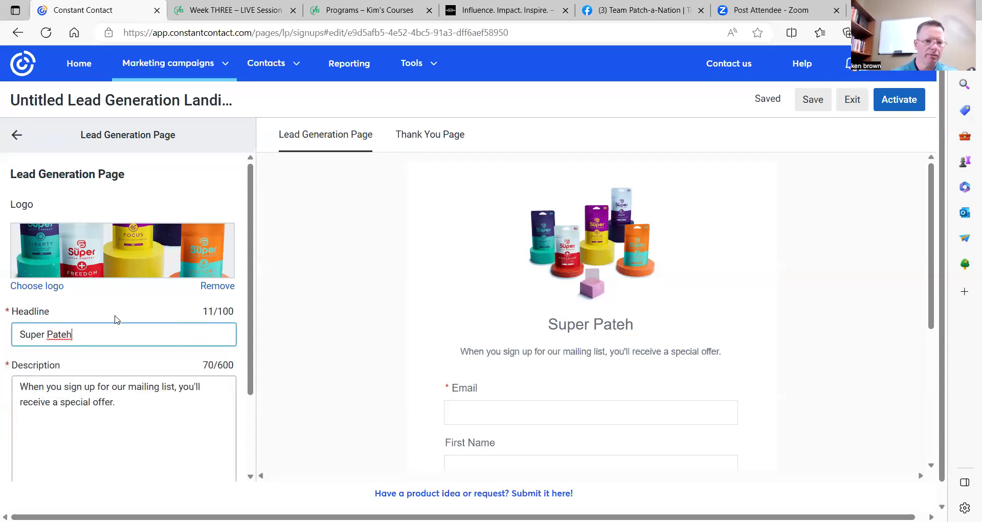
{"action": "left_click", "coordinate": [67, 334]}
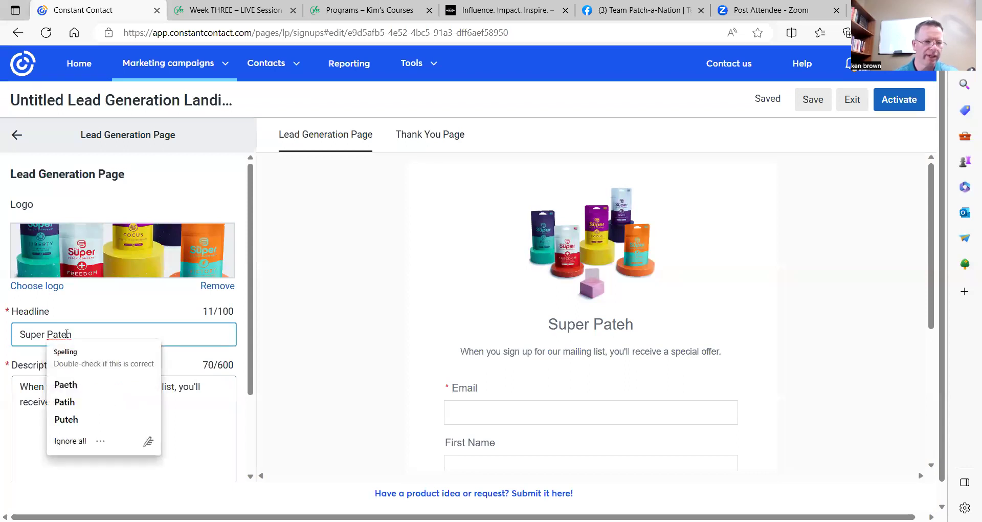
{"action": "left_click", "coordinate": [66, 334]}
{"action": "key", "text": "BackSpace"}
{"action": "type", "text": "c"}
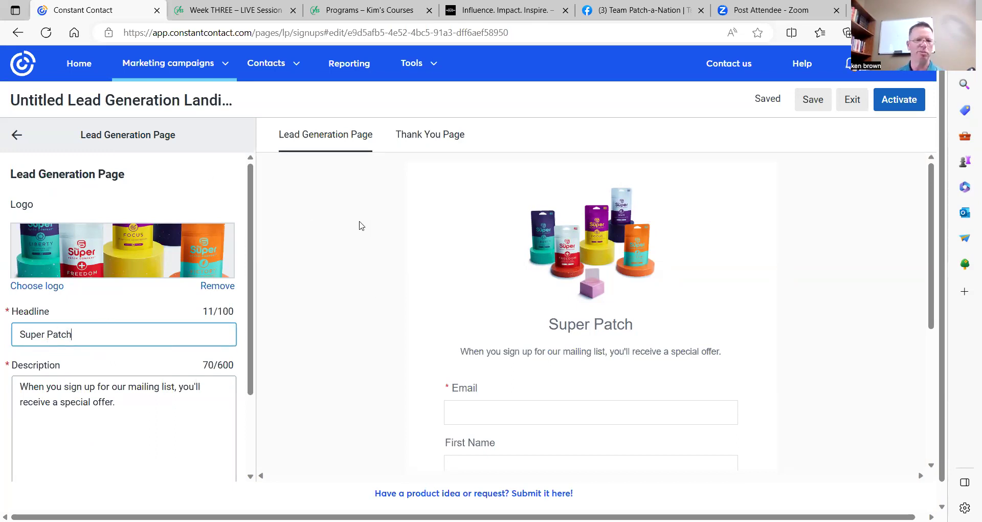
{"action": "scroll", "coordinate": [359, 225], "scroll_direction": "down", "scroll_amount": 4}
{"action": "scroll", "coordinate": [350, 270], "scroll_direction": "up", "scroll_amount": 4}
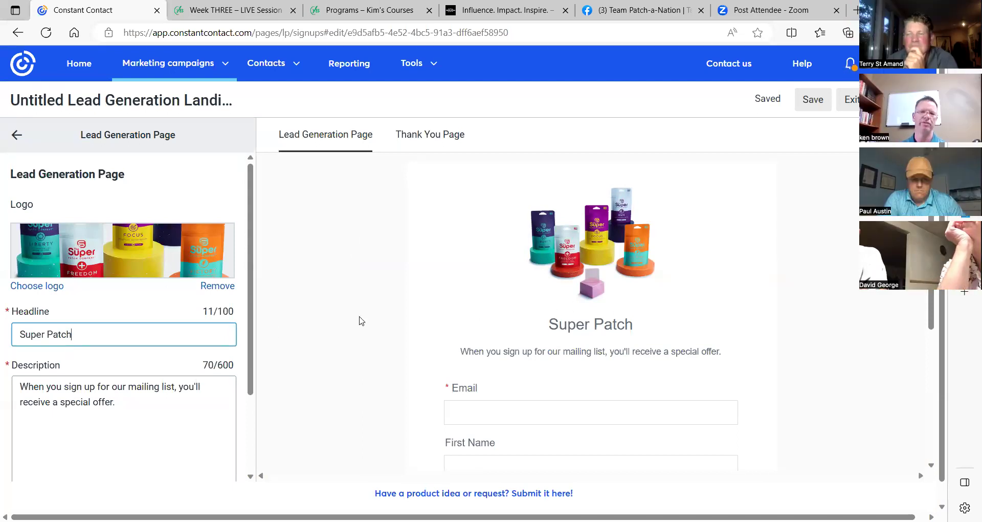
{"action": "scroll", "coordinate": [174, 332], "scroll_direction": "down", "scroll_amount": 2}
{"action": "scroll", "coordinate": [174, 332], "scroll_direction": "down", "scroll_amount": 1}
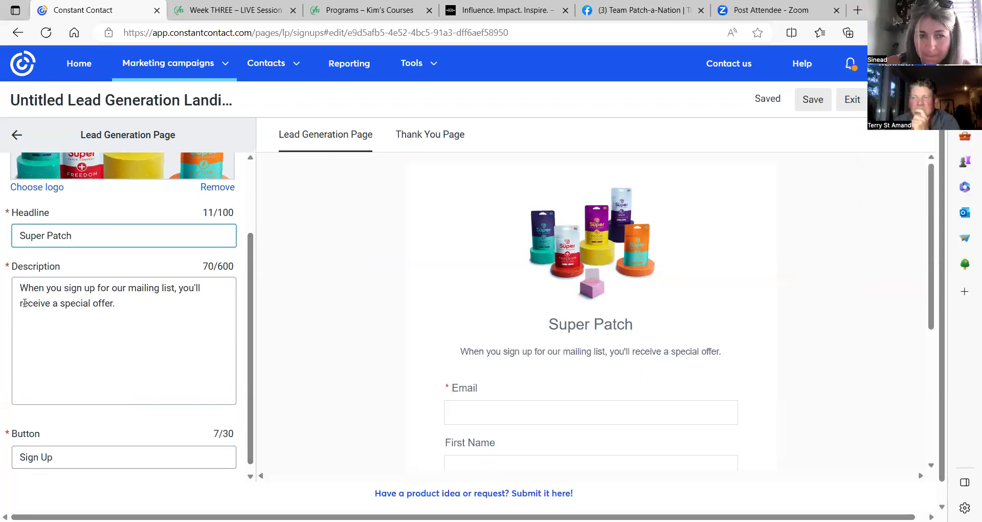
{"action": "left_click_drag", "start_coordinate": [15, 288], "coordinate": [126, 314]}
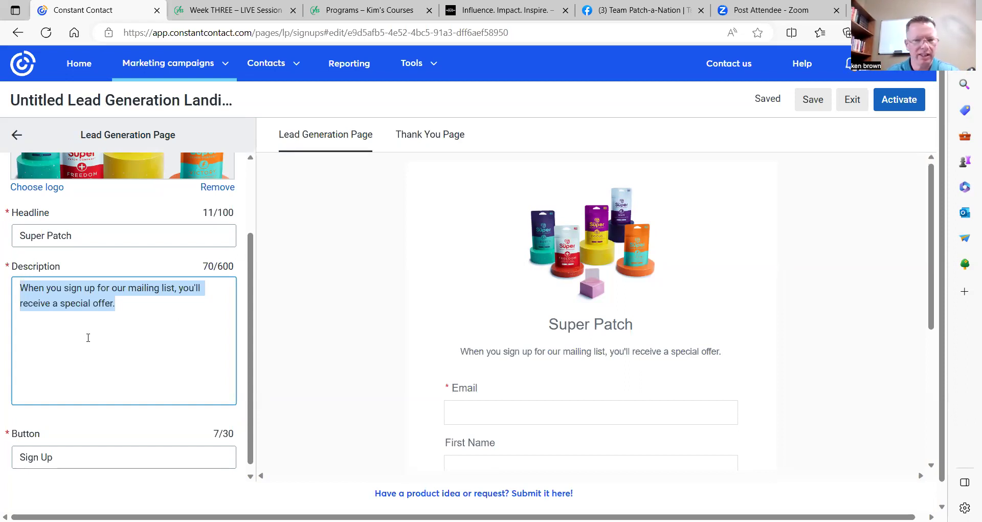
Enter 'Changing lives one patch at a time.' as the page description.
{"action": "type", "text": "C"}
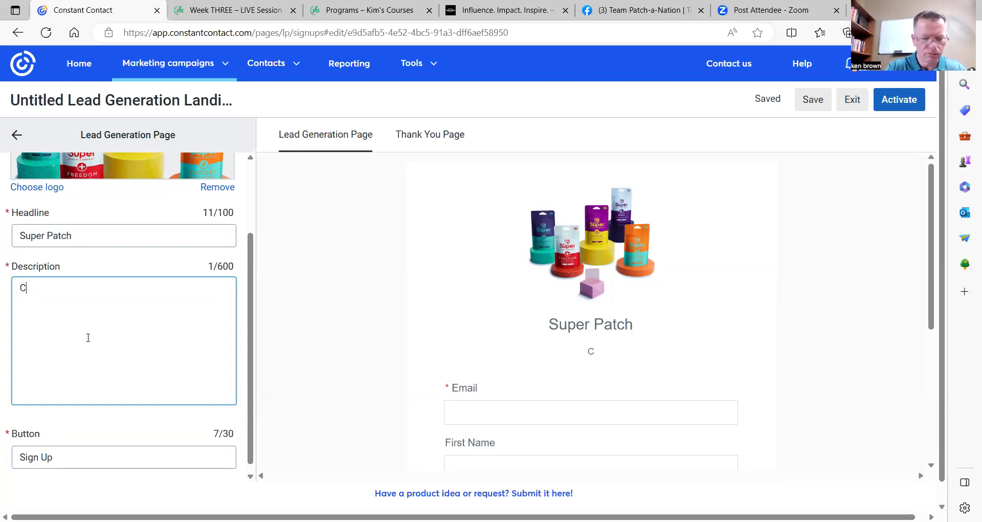
{"action": "type", "text": "han"}
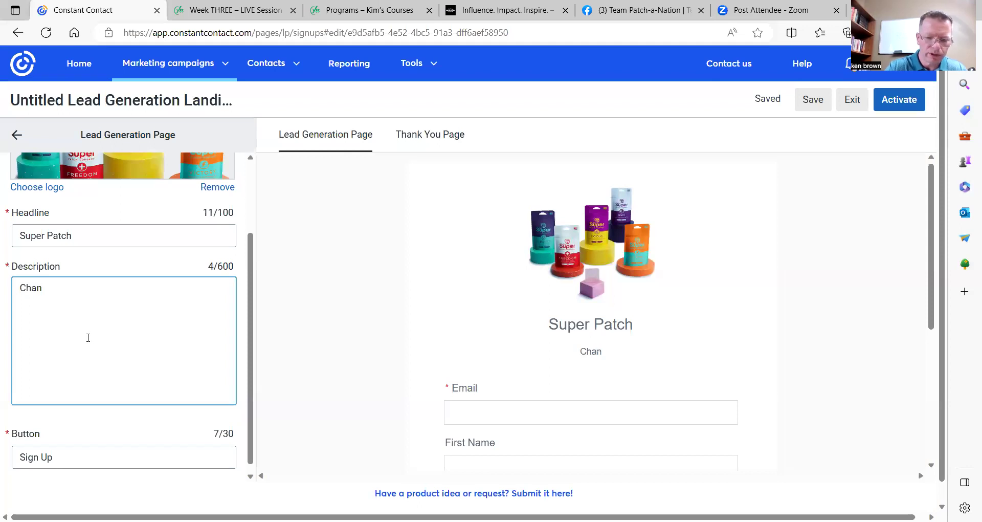
{"action": "type", "text": "ging "}
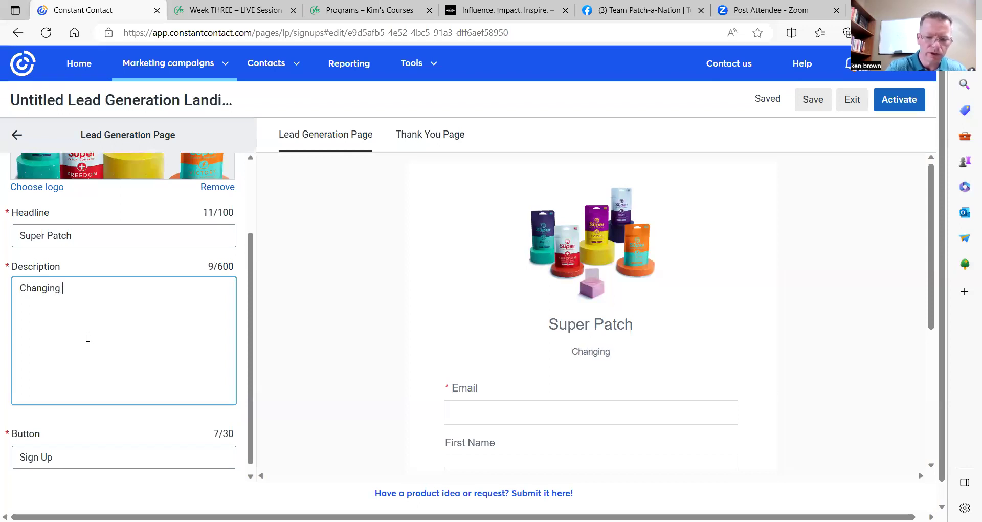
{"action": "type", "text": "Iives one p"}
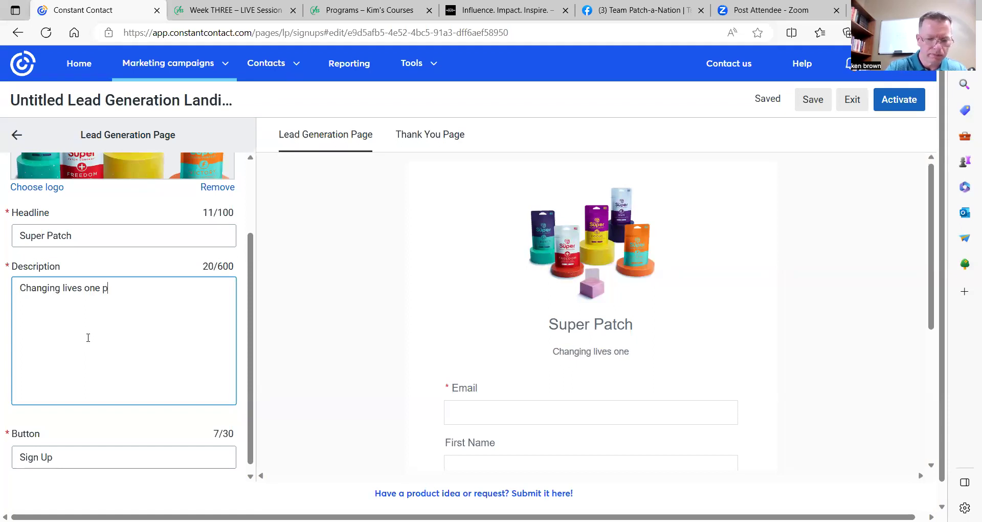
{"action": "type", "text": "atch at a time."}
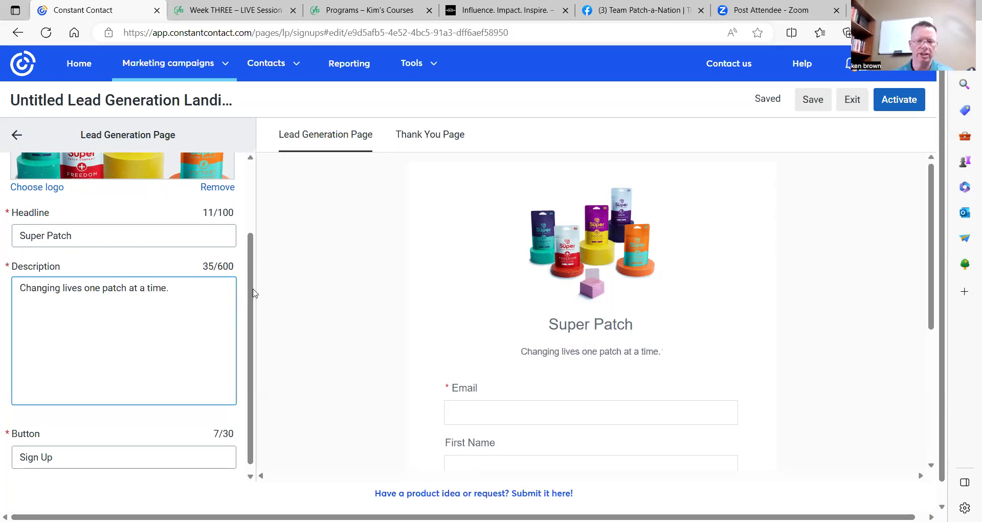
{"action": "scroll", "coordinate": [413, 276], "scroll_direction": "down", "scroll_amount": 3}
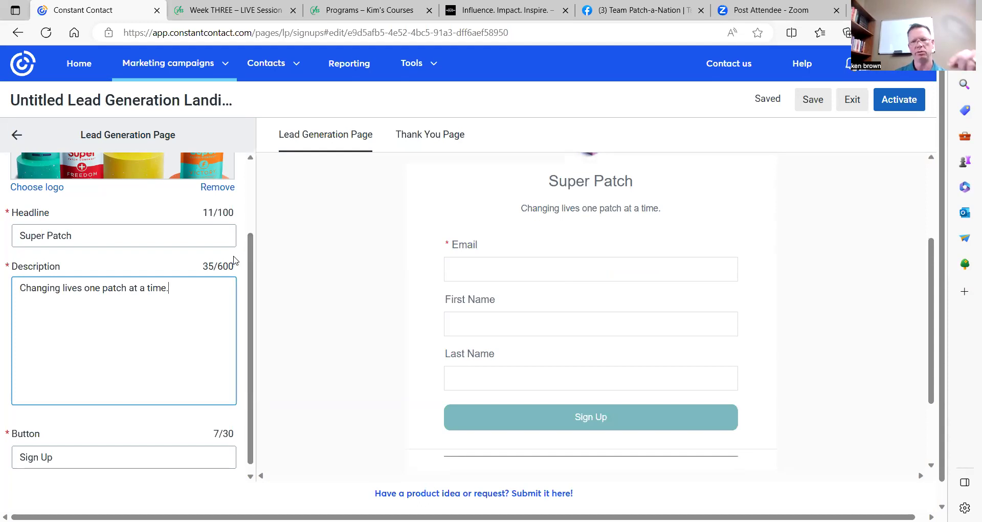
Change the form button label from 'Sign Up' to 'Patches'.
{"action": "scroll", "coordinate": [194, 315], "scroll_direction": "down", "scroll_amount": 1}
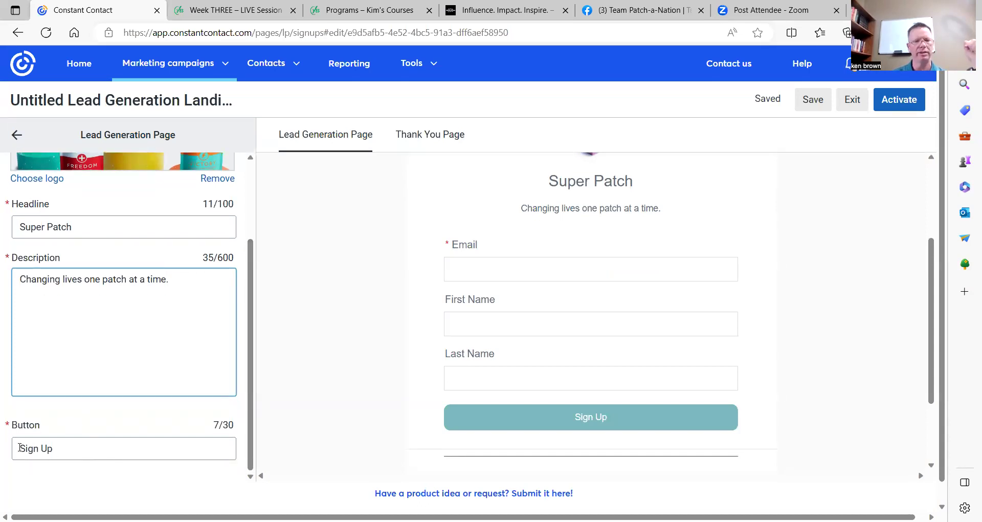
{"action": "left_click_drag", "start_coordinate": [19, 448], "coordinate": [85, 452]}
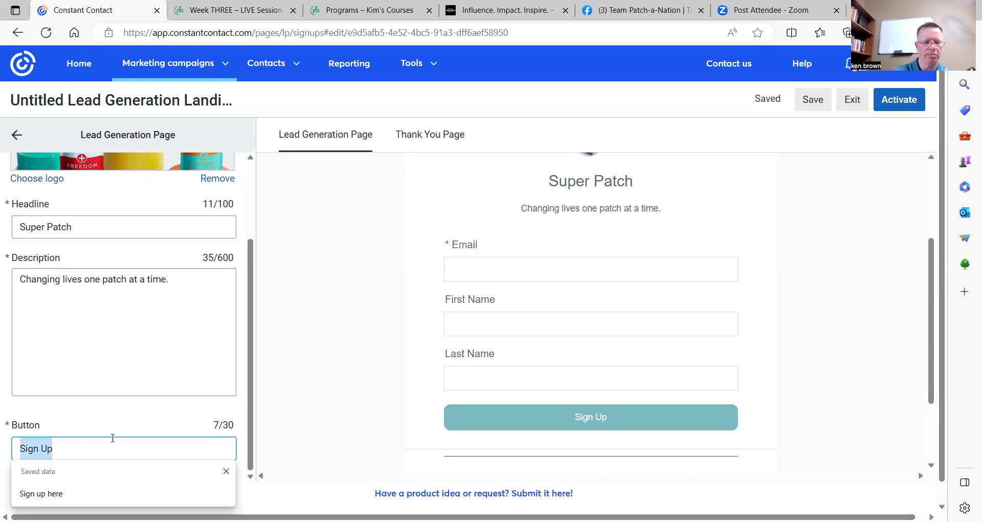
{"action": "type", "text": "Patches"}
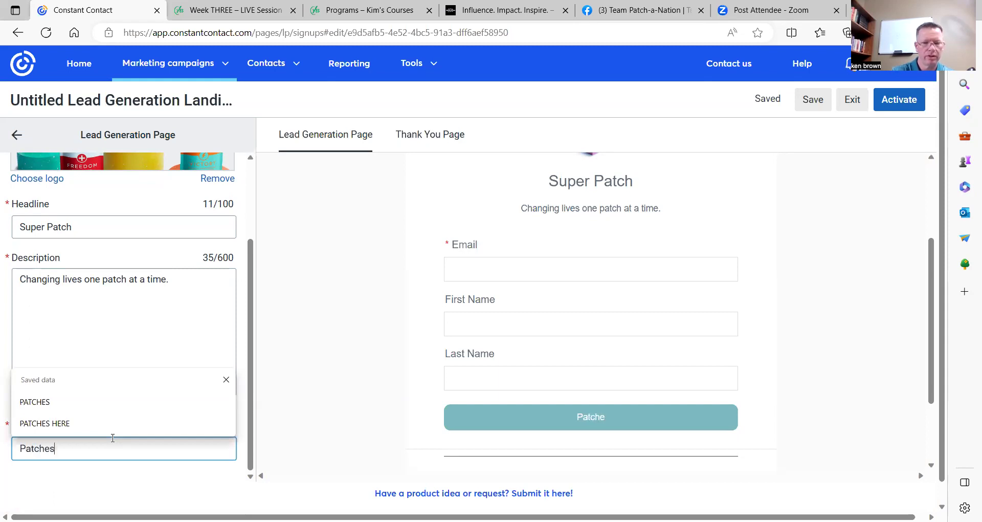
{"action": "left_click", "coordinate": [357, 298]}
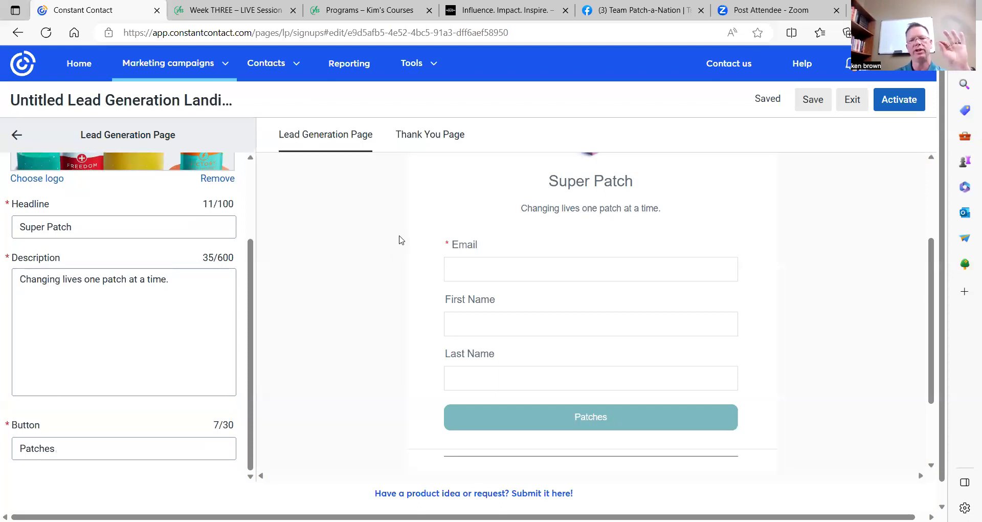
Go back to the Content list of page sections.
{"action": "left_click", "coordinate": [22, 140]}
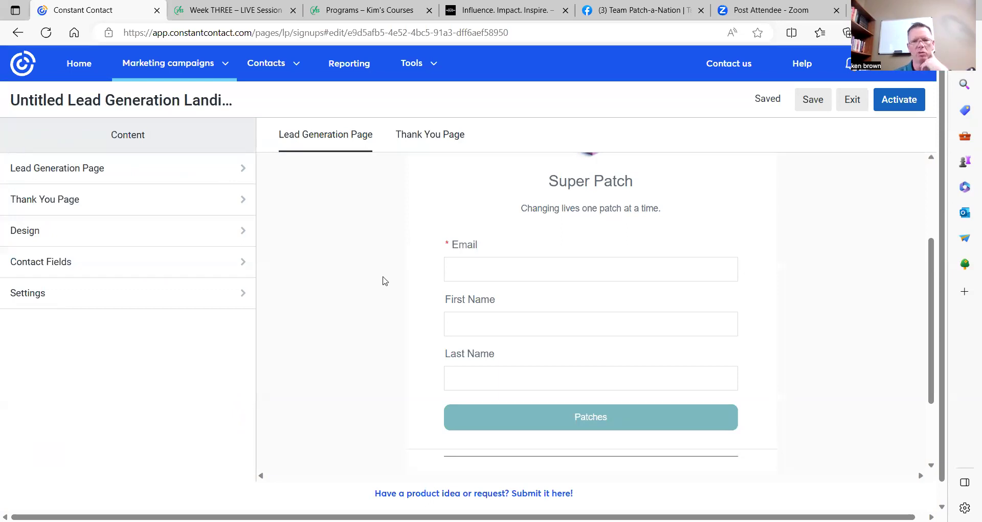
{"action": "scroll", "coordinate": [383, 278], "scroll_direction": "up", "scroll_amount": 3}
{"action": "scroll", "coordinate": [380, 278], "scroll_direction": "up", "scroll_amount": 1}
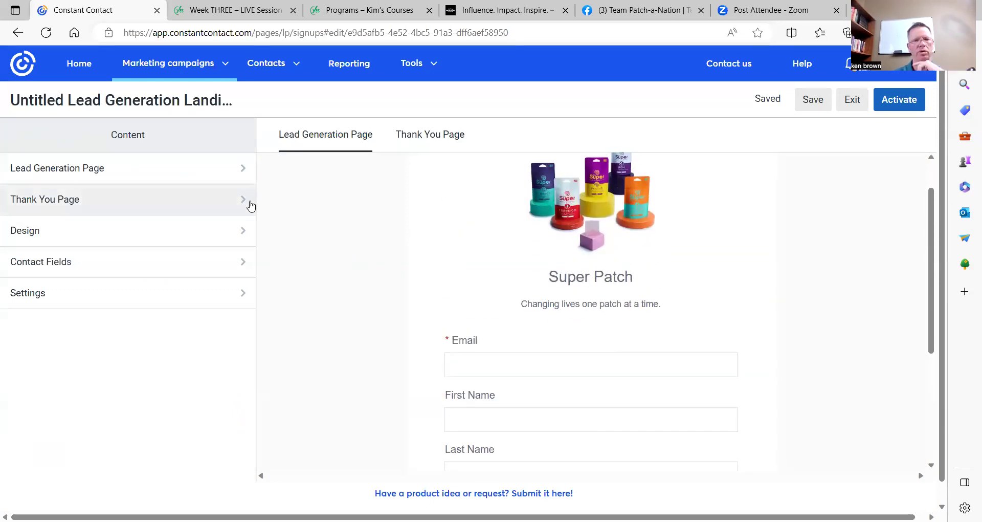
In Design, set 'all super patches.jpg' from My Library as the outer background image.
{"action": "left_click", "coordinate": [244, 237]}
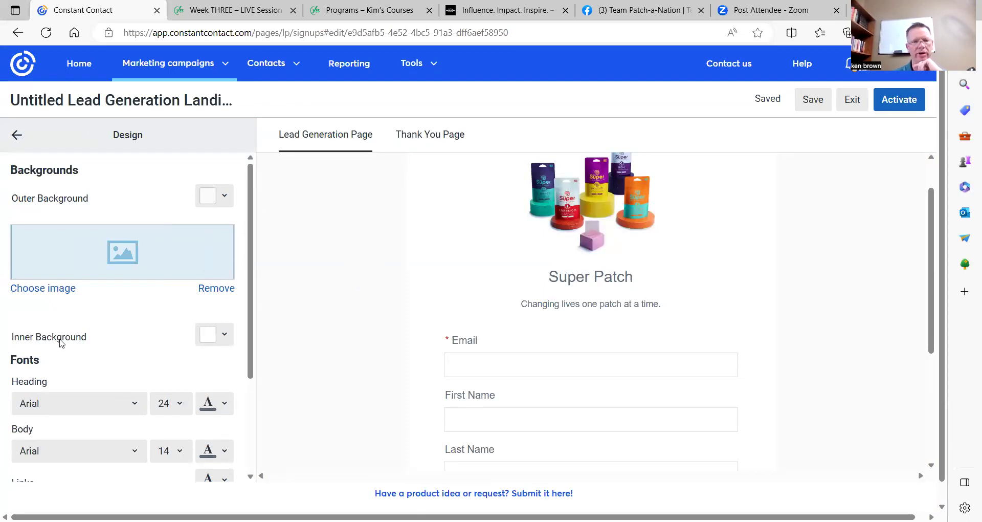
{"action": "left_click", "coordinate": [55, 289]}
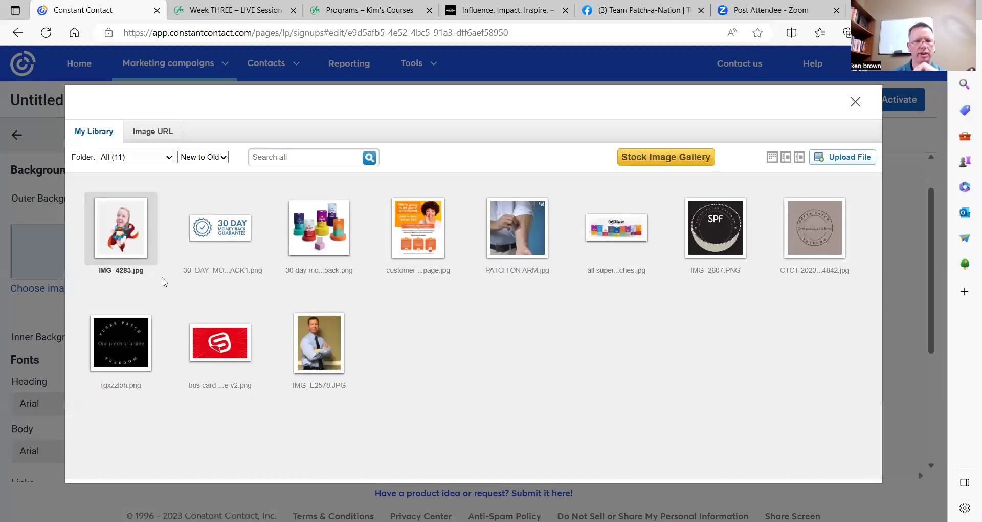
{"action": "left_click", "coordinate": [617, 229]}
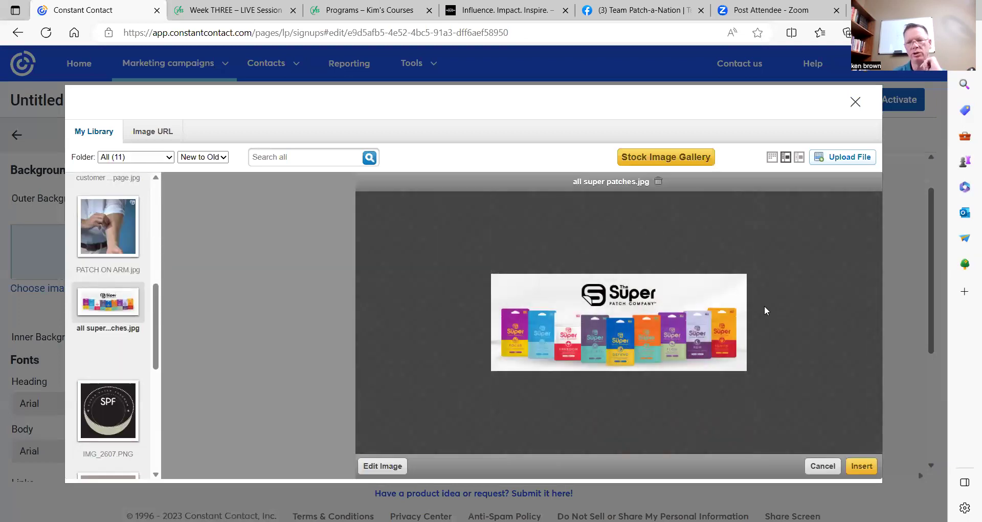
{"action": "left_click", "coordinate": [868, 468]}
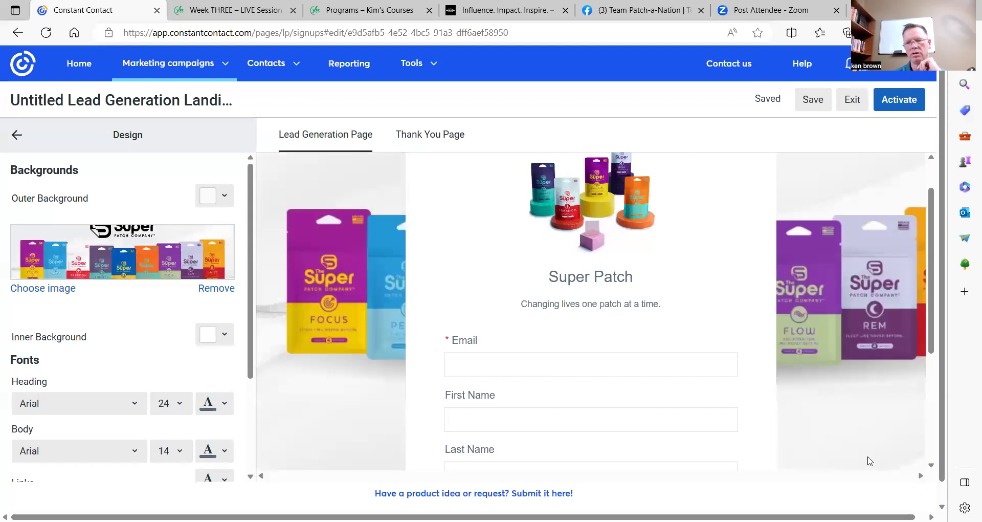
{"action": "scroll", "coordinate": [876, 300], "scroll_direction": "down", "scroll_amount": 2}
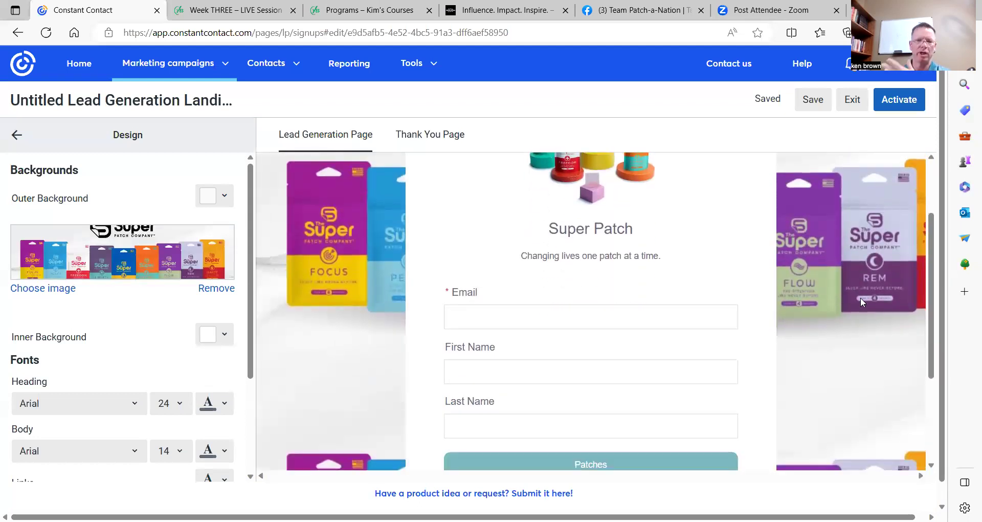
{"action": "scroll", "coordinate": [848, 290], "scroll_direction": "down", "scroll_amount": 1}
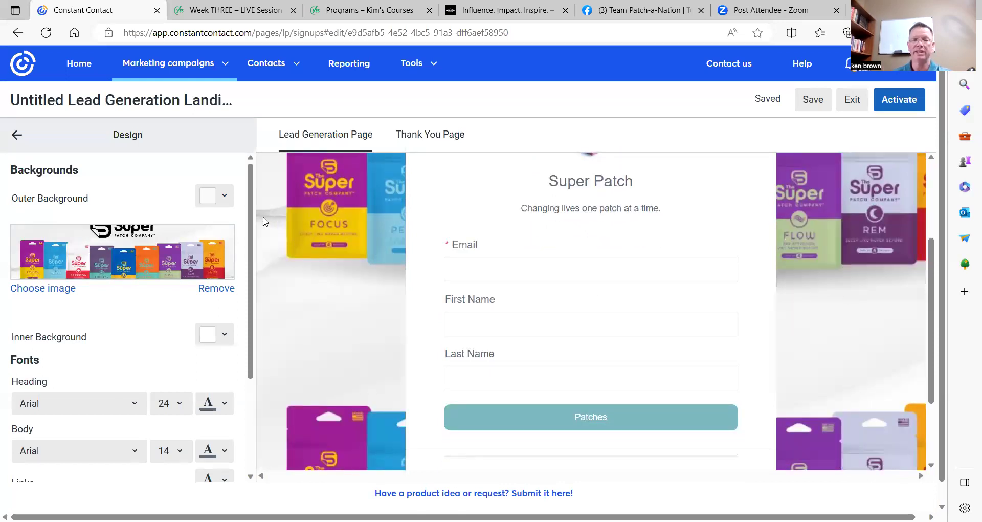
Set the outer background colour to red #f5053d and remove the background image.
{"action": "left_click", "coordinate": [209, 199]}
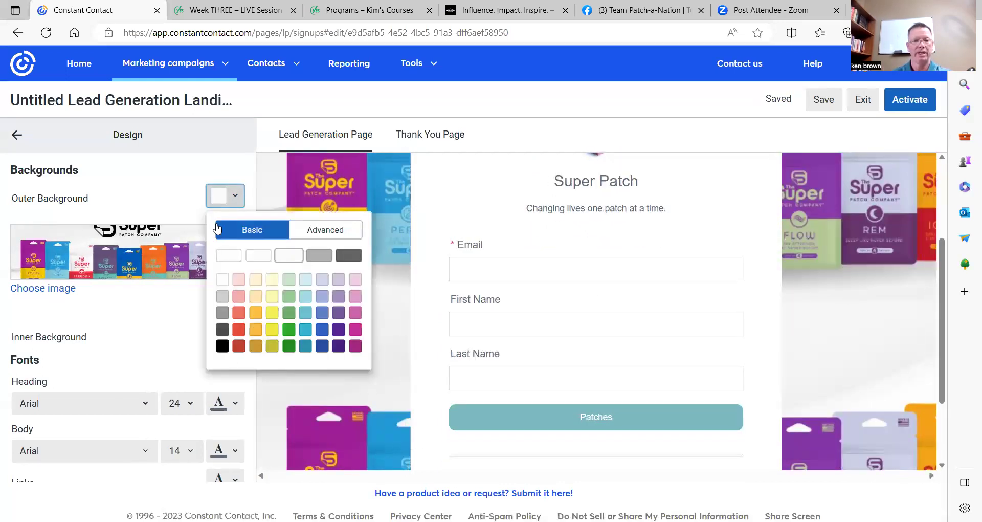
{"action": "left_click", "coordinate": [342, 230]}
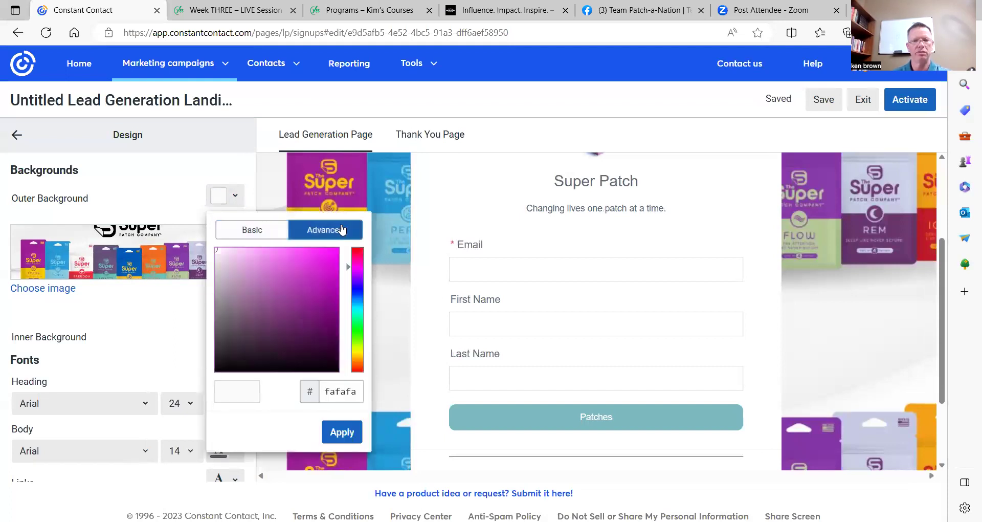
{"action": "left_click", "coordinate": [357, 251]}
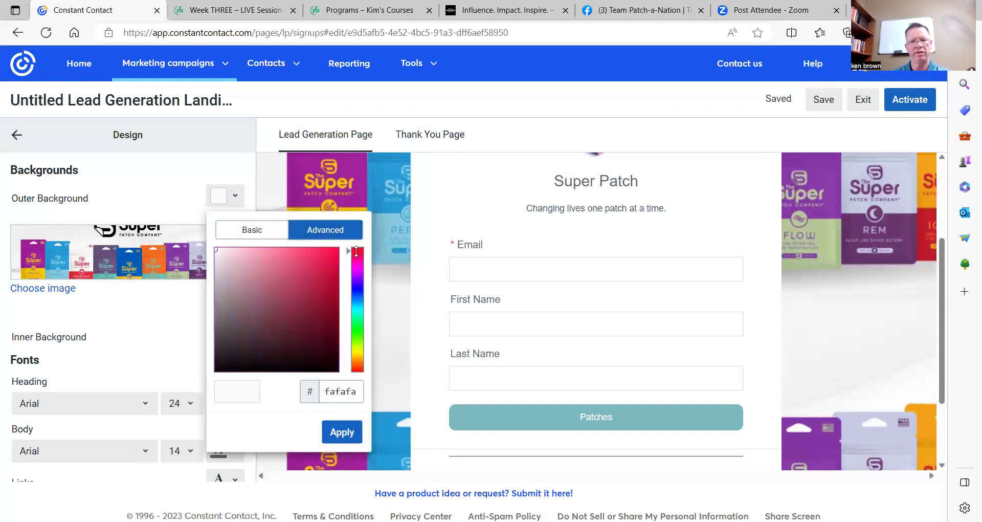
{"action": "left_click", "coordinate": [337, 251]}
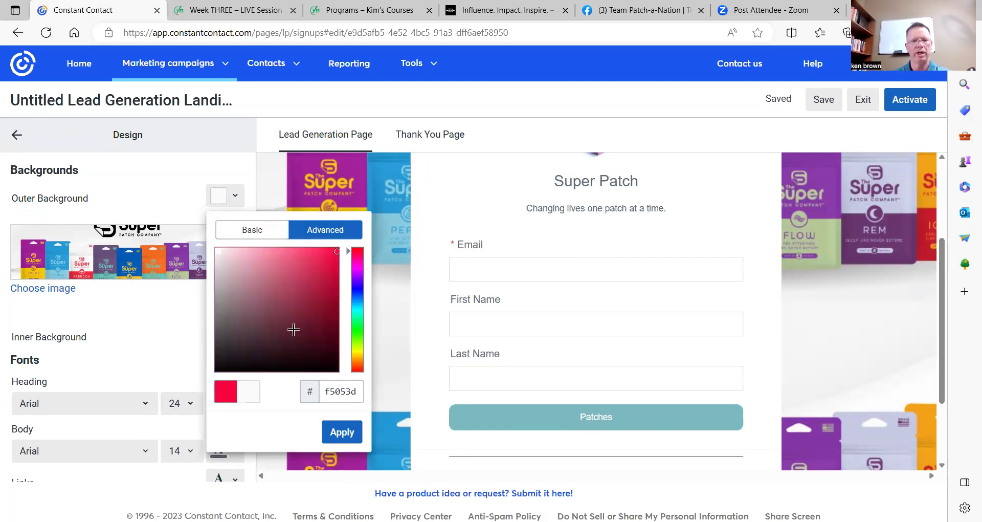
{"action": "left_click", "coordinate": [253, 233]}
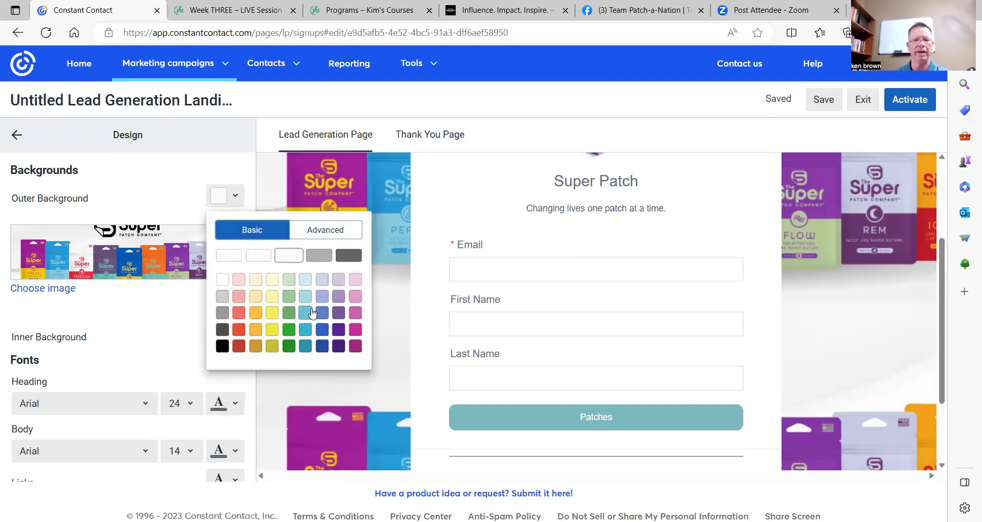
{"action": "left_click", "coordinate": [329, 229]}
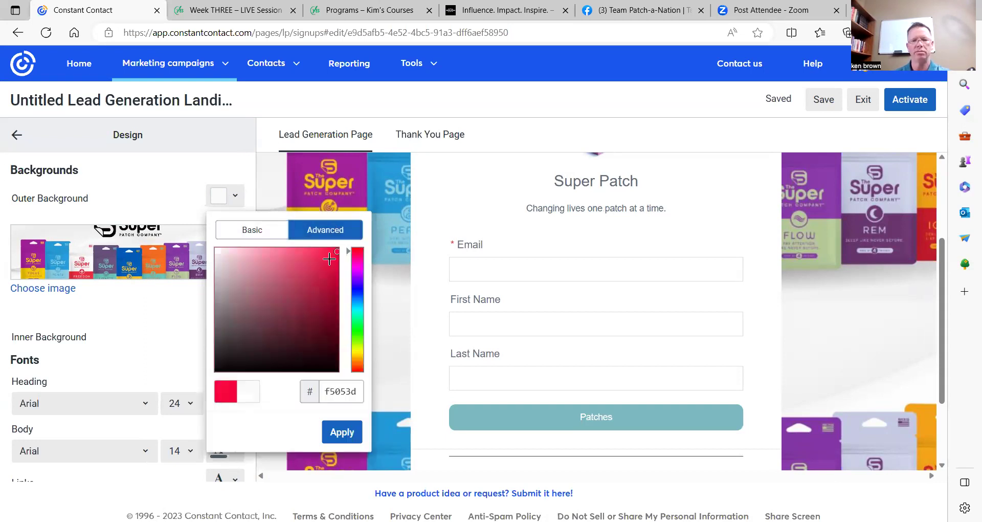
{"action": "left_click", "coordinate": [336, 431]}
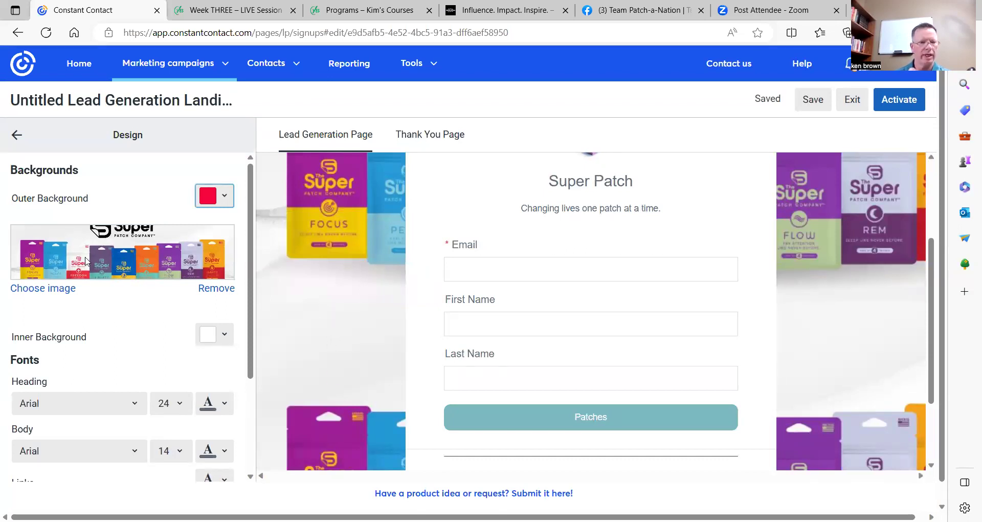
{"action": "left_click", "coordinate": [217, 289]}
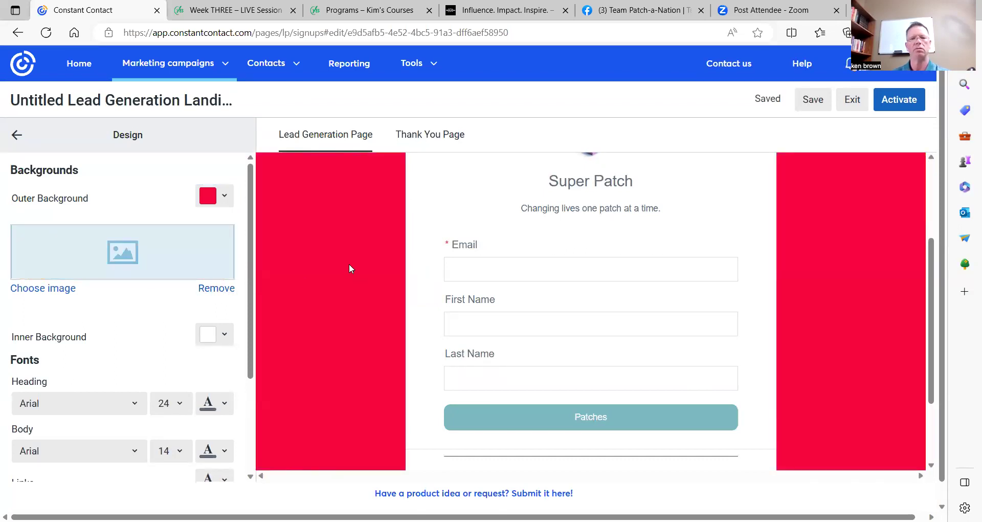
{"action": "scroll", "coordinate": [360, 263], "scroll_direction": "up", "scroll_amount": 3}
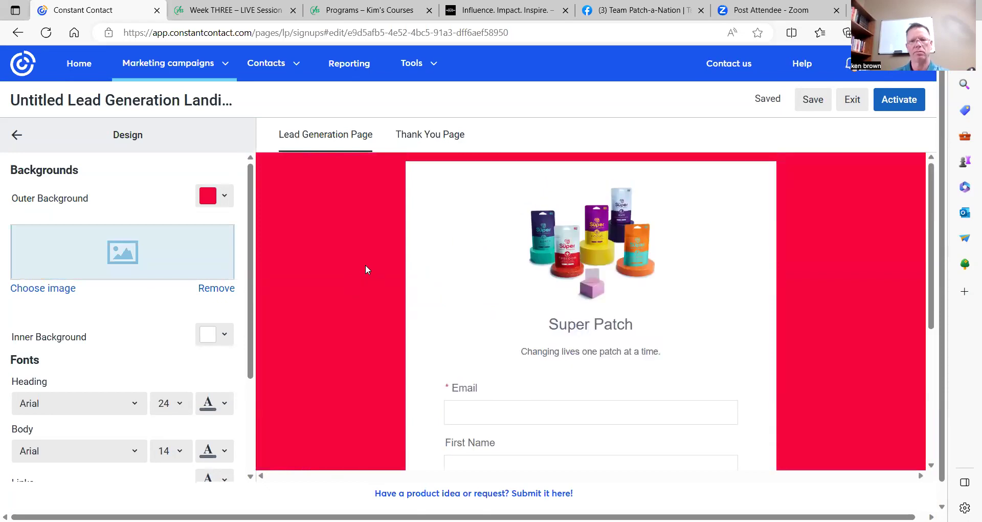
{"action": "scroll", "coordinate": [364, 267], "scroll_direction": "down", "scroll_amount": 5}
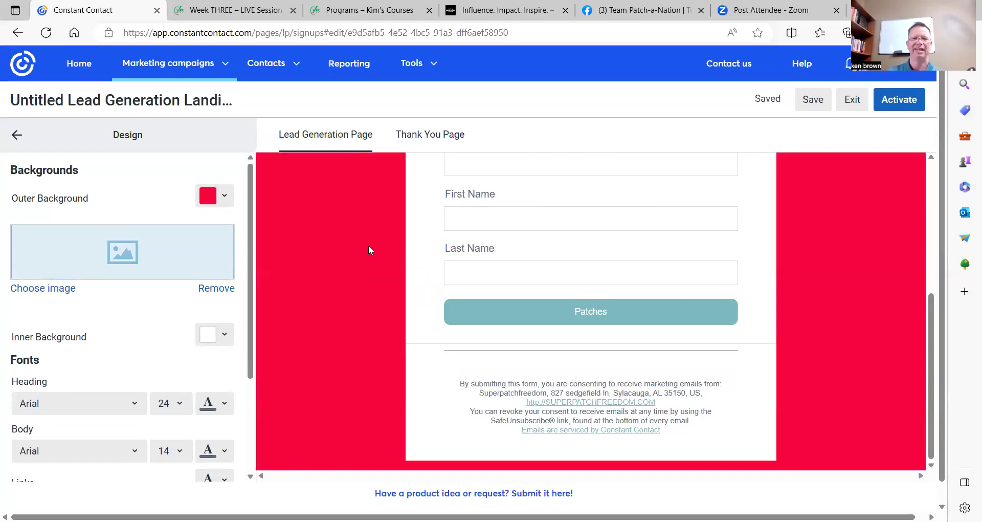
{"action": "scroll", "coordinate": [366, 250], "scroll_direction": "up", "scroll_amount": 3}
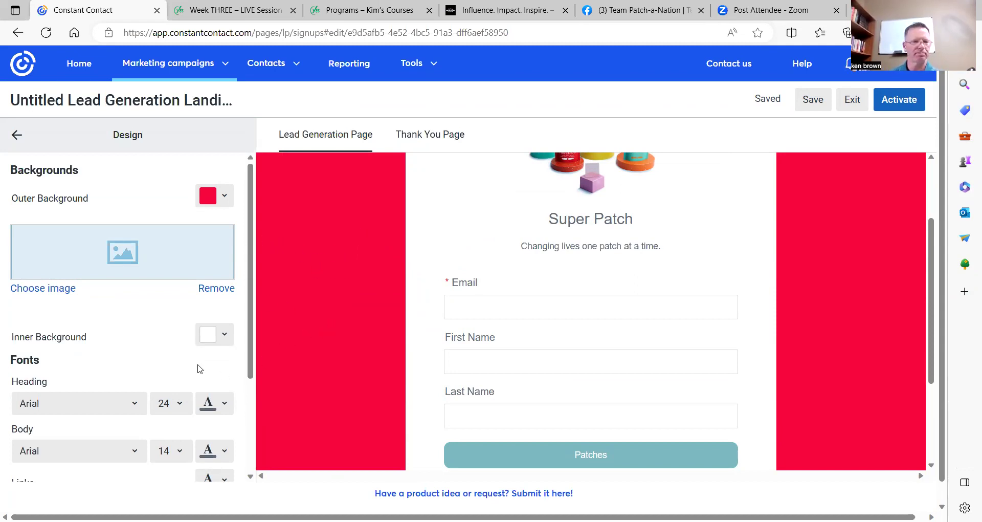
{"action": "scroll", "coordinate": [156, 330], "scroll_direction": "down", "scroll_amount": 1}
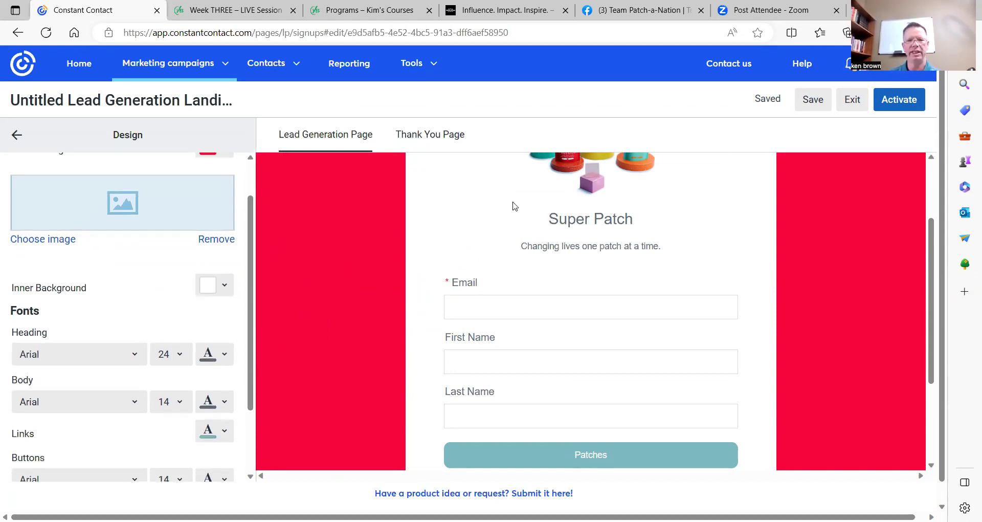
{"action": "left_click", "coordinate": [224, 288]}
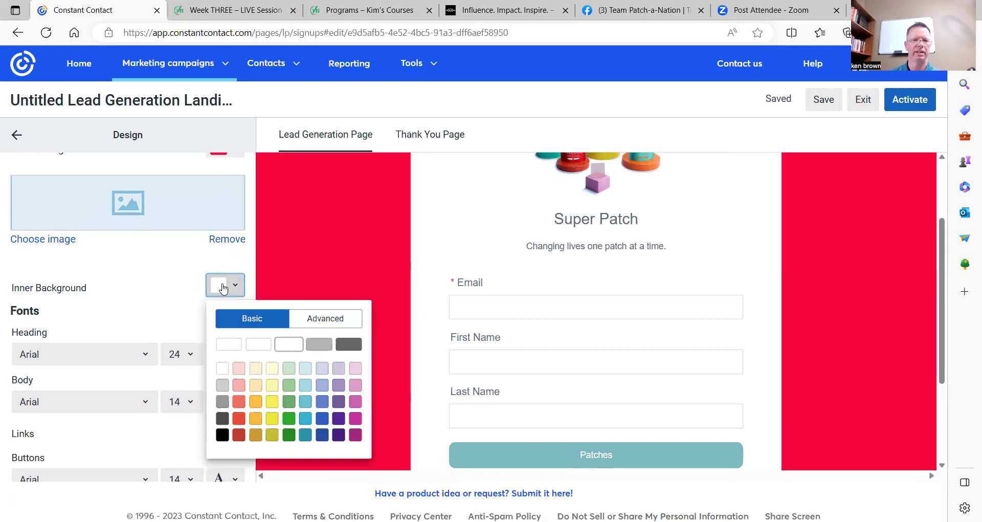
{"action": "left_click", "coordinate": [272, 402]}
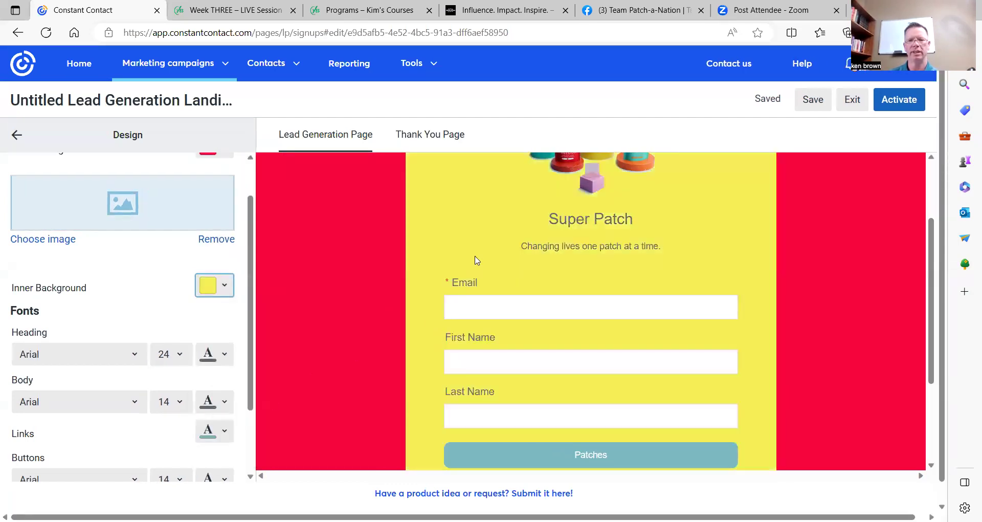
{"action": "scroll", "coordinate": [375, 259], "scroll_direction": "up", "scroll_amount": 1}
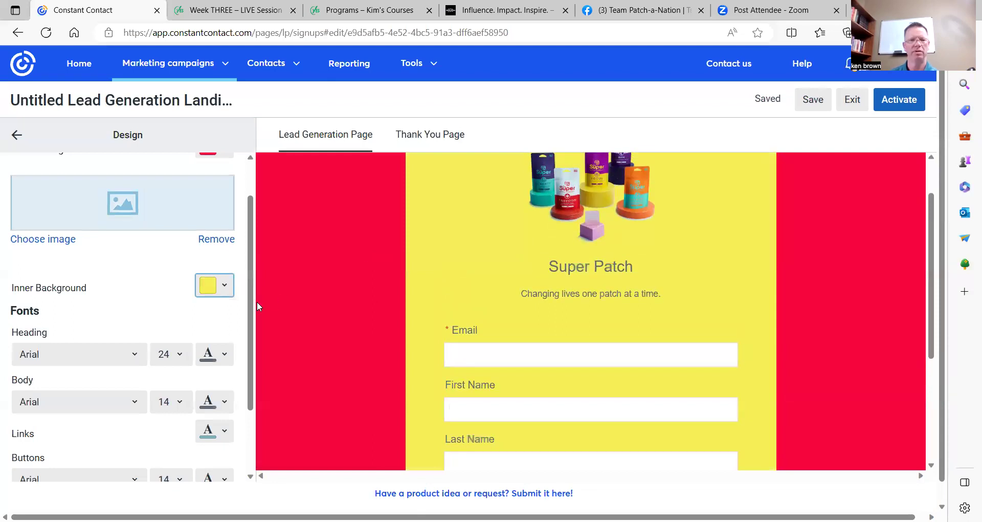
{"action": "left_click", "coordinate": [226, 290]}
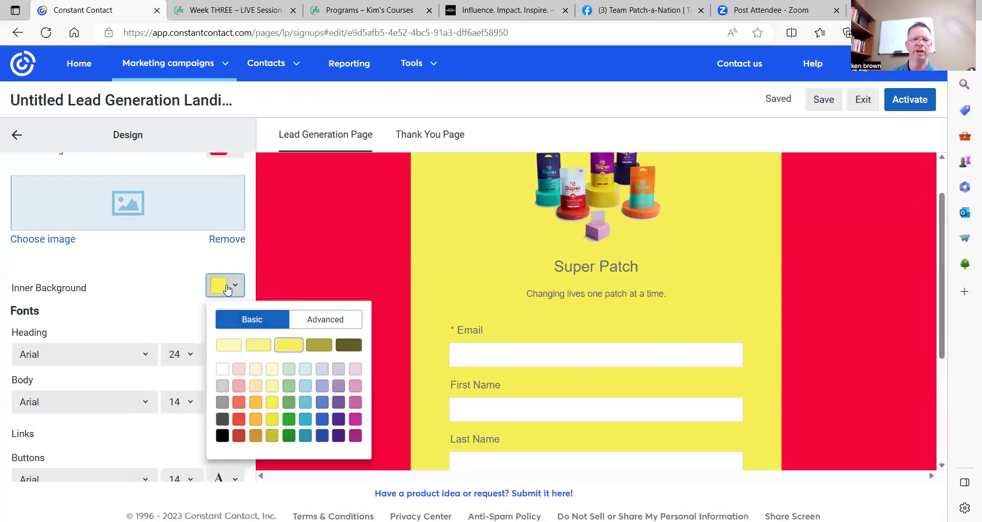
{"action": "left_click", "coordinate": [289, 405]}
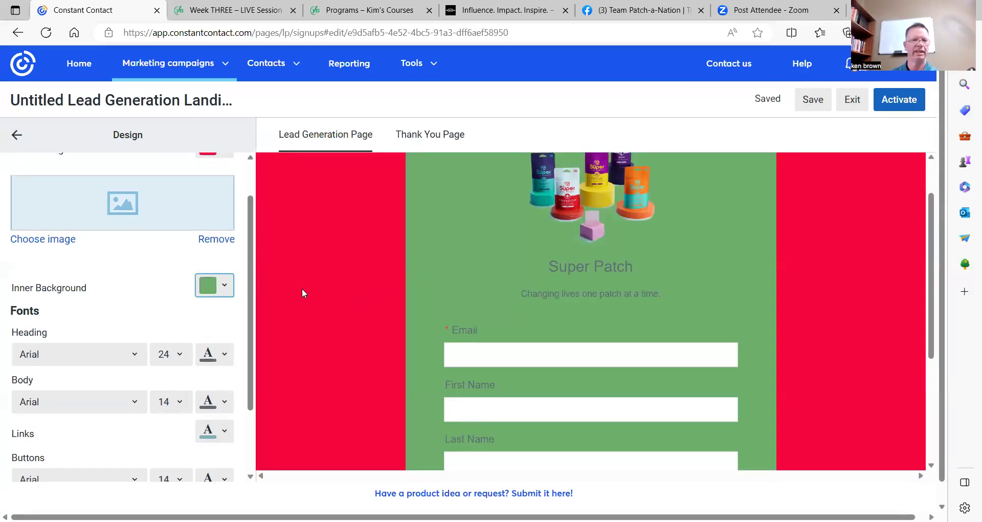
{"action": "left_click", "coordinate": [226, 290]}
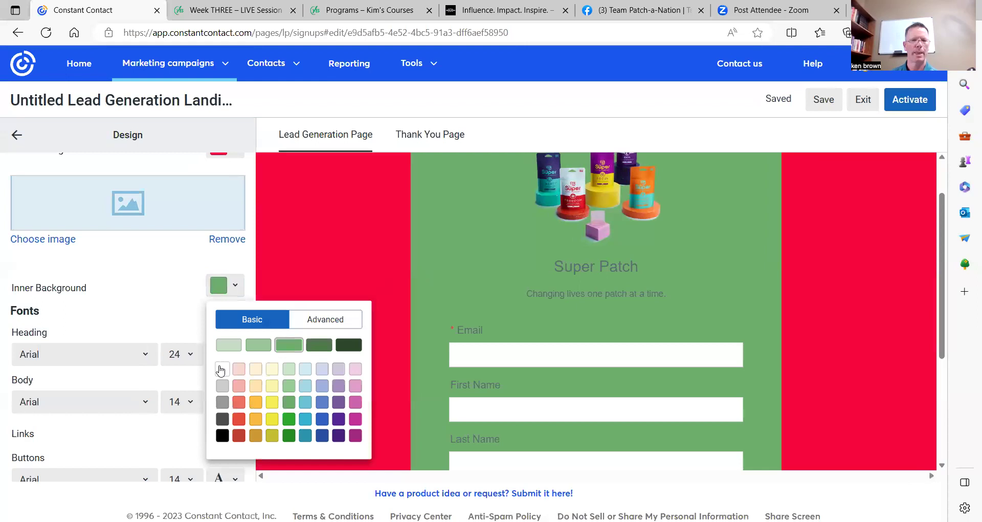
{"action": "left_click", "coordinate": [221, 370]}
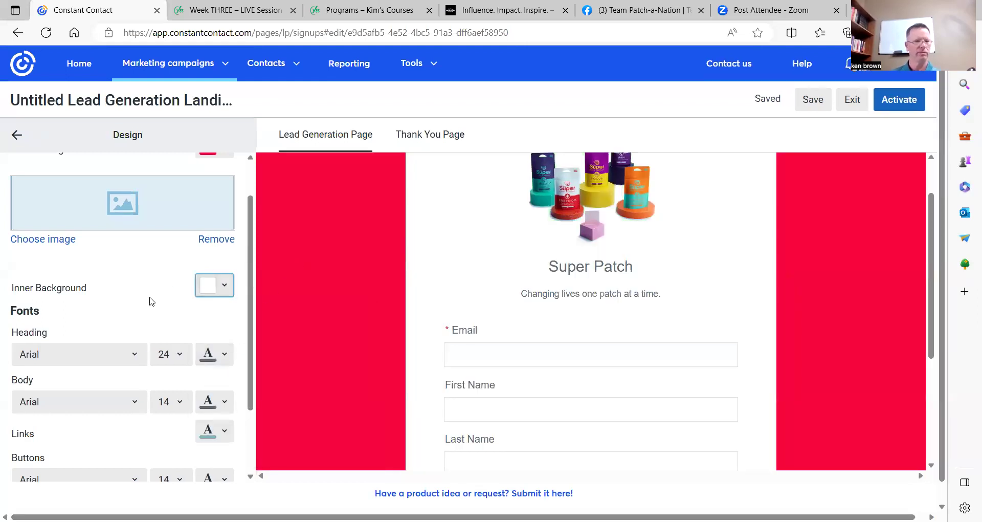
{"action": "scroll", "coordinate": [148, 302], "scroll_direction": "down", "scroll_amount": 1}
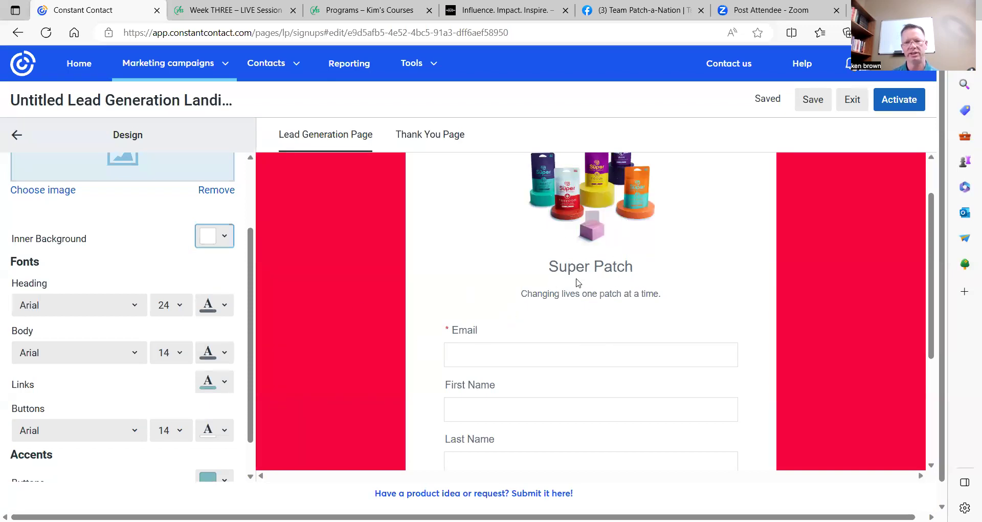
Make the Super Patch heading size 48 in black.
{"action": "left_click", "coordinate": [181, 307]}
{"action": "scroll", "coordinate": [219, 240], "scroll_direction": "down", "scroll_amount": 3}
{"action": "left_click", "coordinate": [204, 276]}
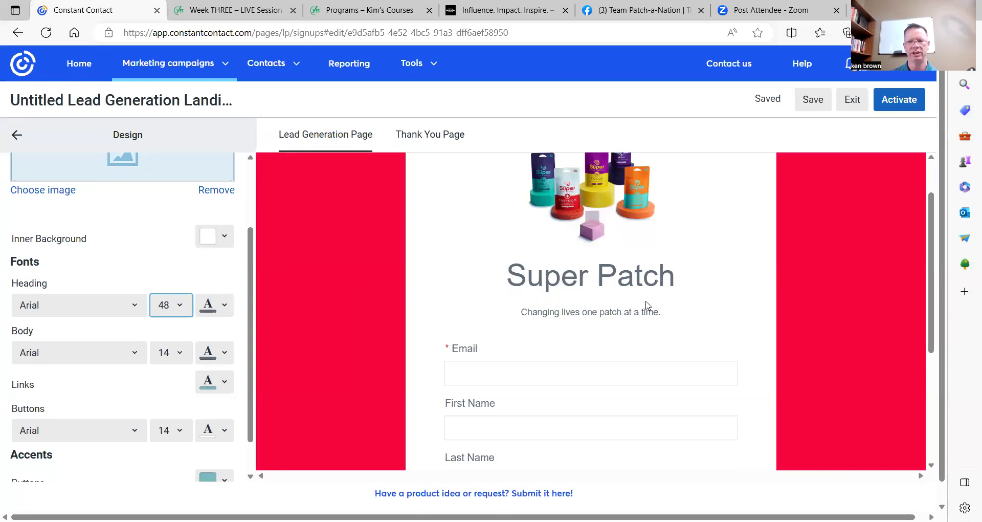
{"action": "left_click", "coordinate": [220, 308]}
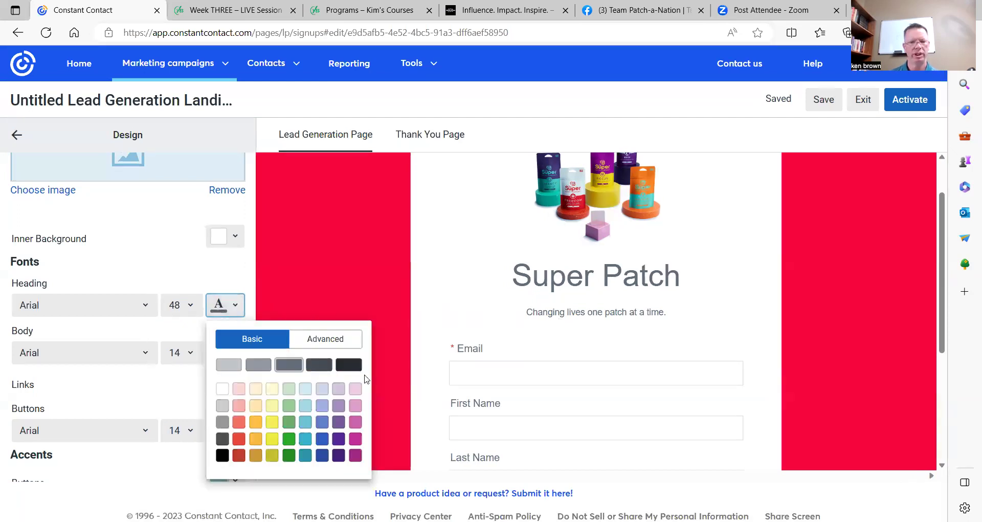
{"action": "left_click", "coordinate": [272, 422]}
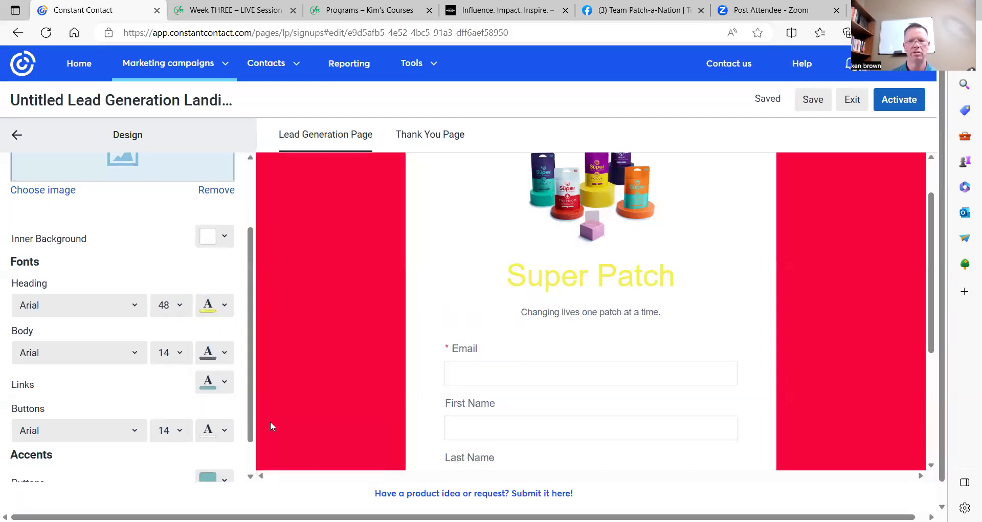
{"action": "left_click", "coordinate": [222, 309]}
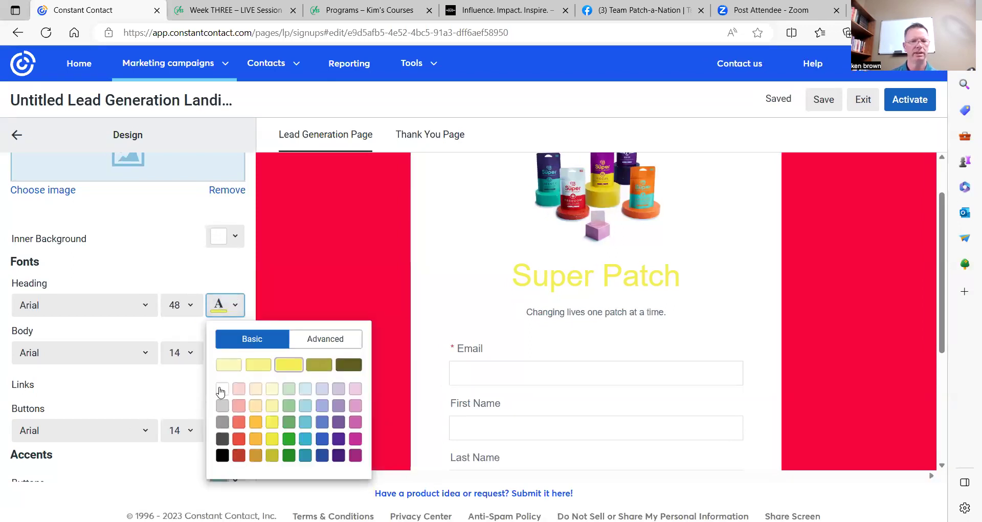
{"action": "left_click", "coordinate": [222, 455]}
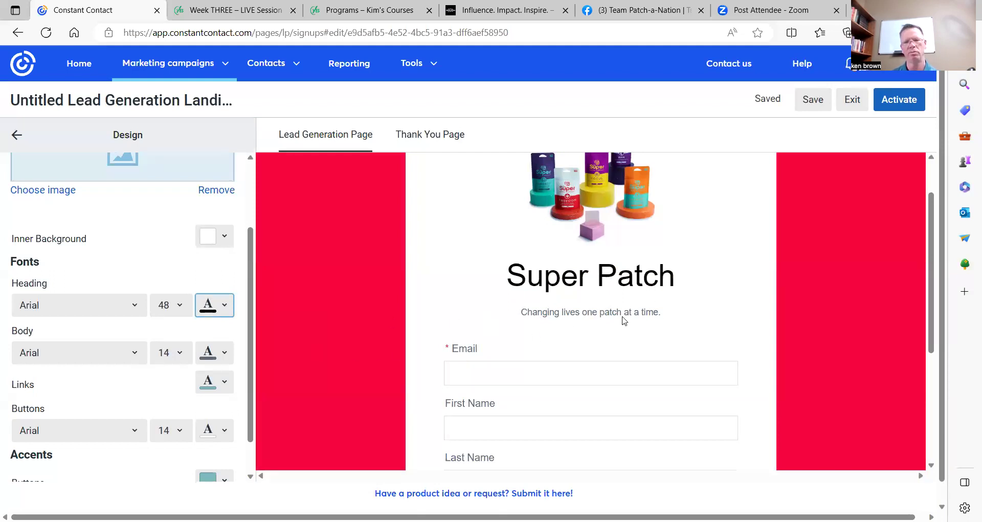
Set the body text size to 22.
{"action": "left_click", "coordinate": [180, 357]}
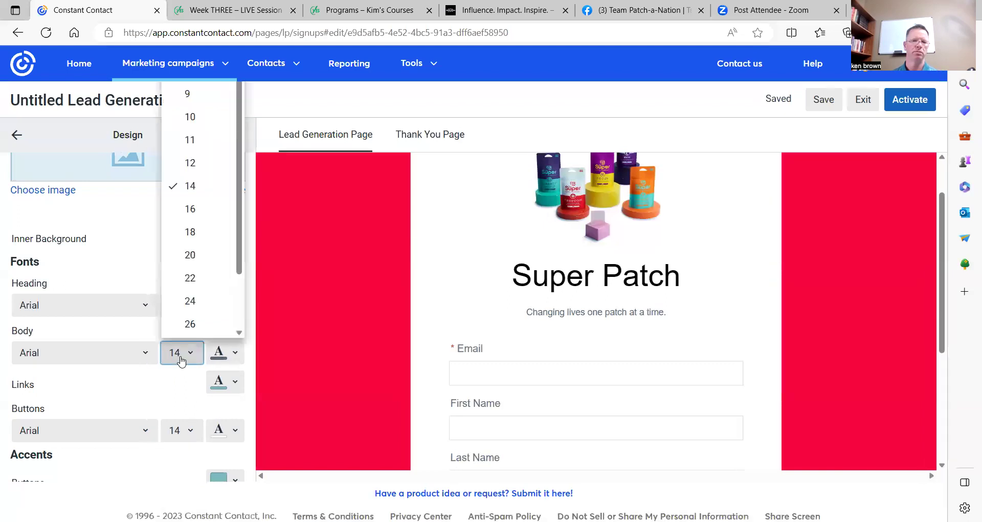
{"action": "left_click", "coordinate": [198, 279]}
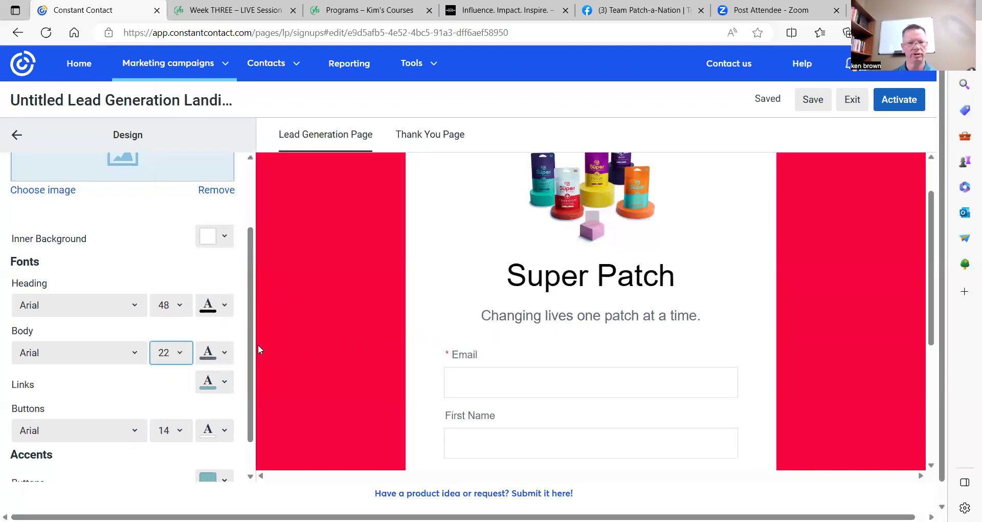
{"action": "left_click", "coordinate": [223, 354]}
Make the body text black and the link colour blue.
{"action": "left_click", "coordinate": [222, 314]}
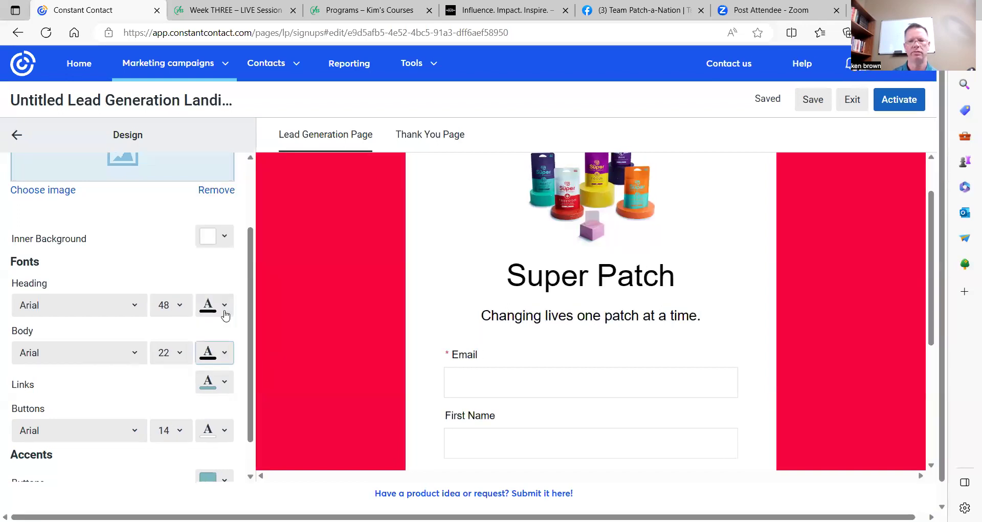
{"action": "scroll", "coordinate": [164, 328], "scroll_direction": "down", "scroll_amount": 3}
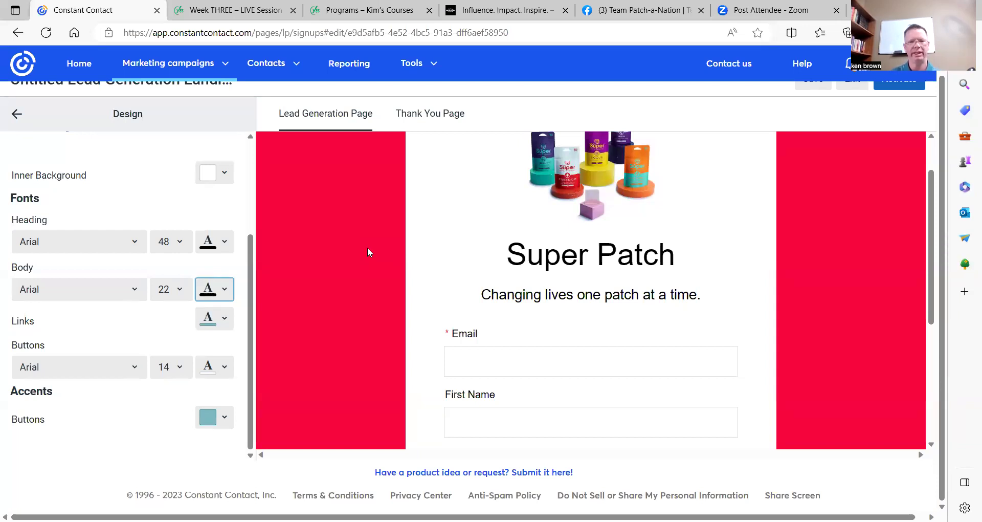
{"action": "scroll", "coordinate": [378, 259], "scroll_direction": "down", "scroll_amount": 4}
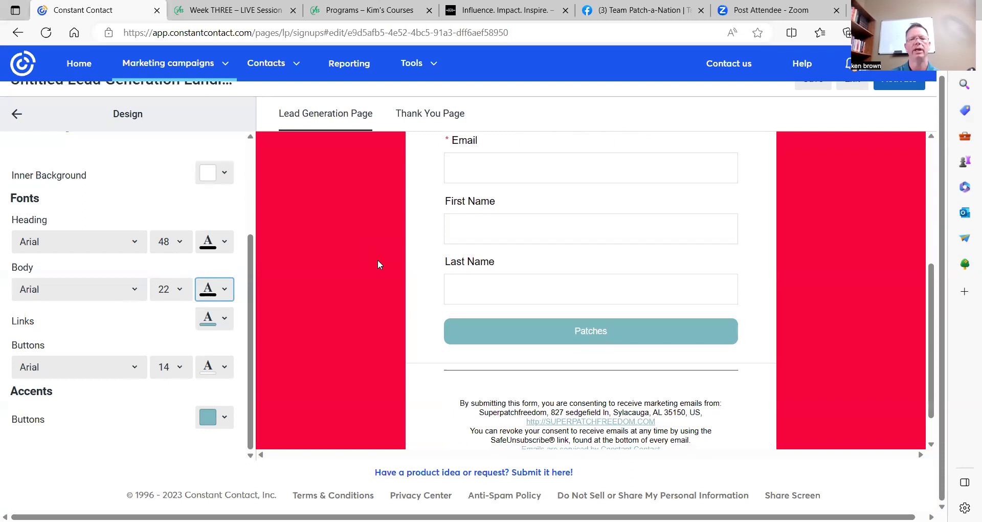
{"action": "scroll", "coordinate": [389, 271], "scroll_direction": "down", "scroll_amount": 1}
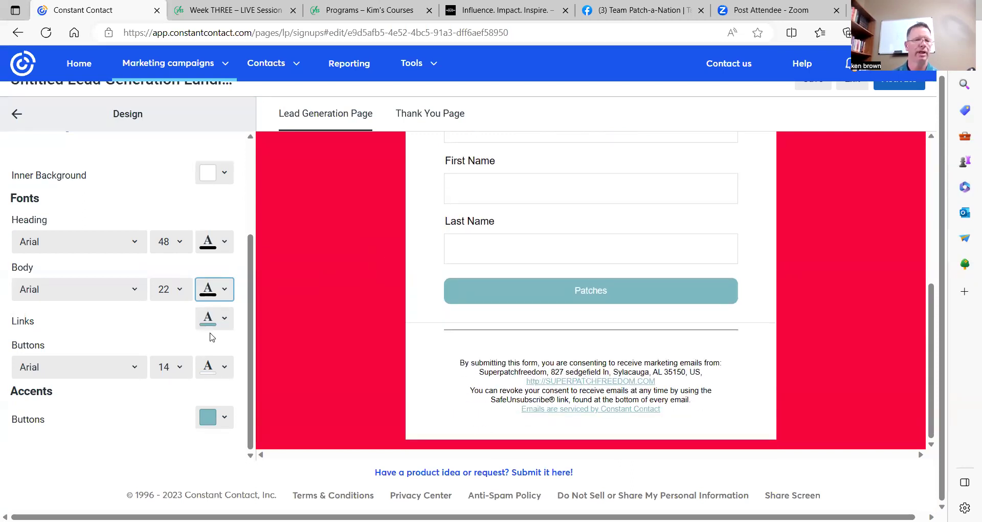
{"action": "left_click", "coordinate": [218, 320]}
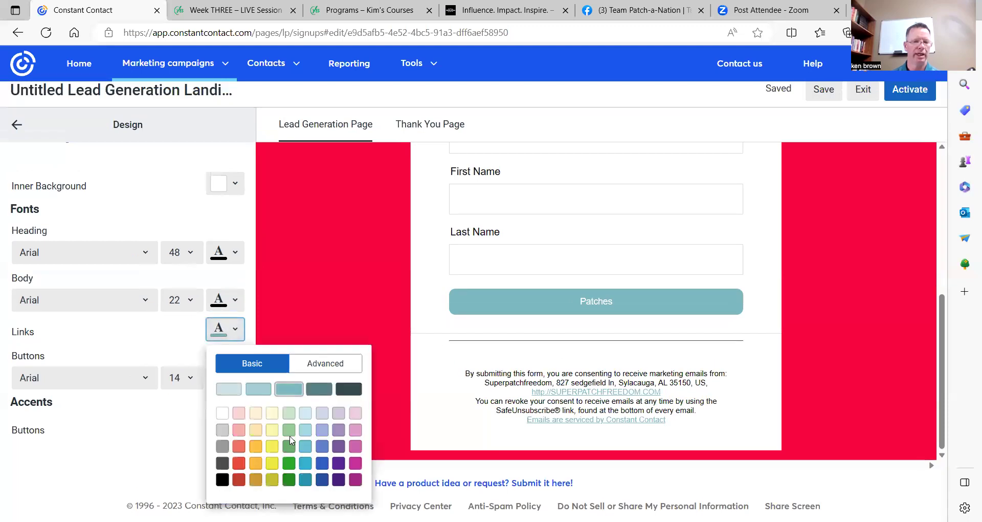
{"action": "left_click", "coordinate": [323, 463]}
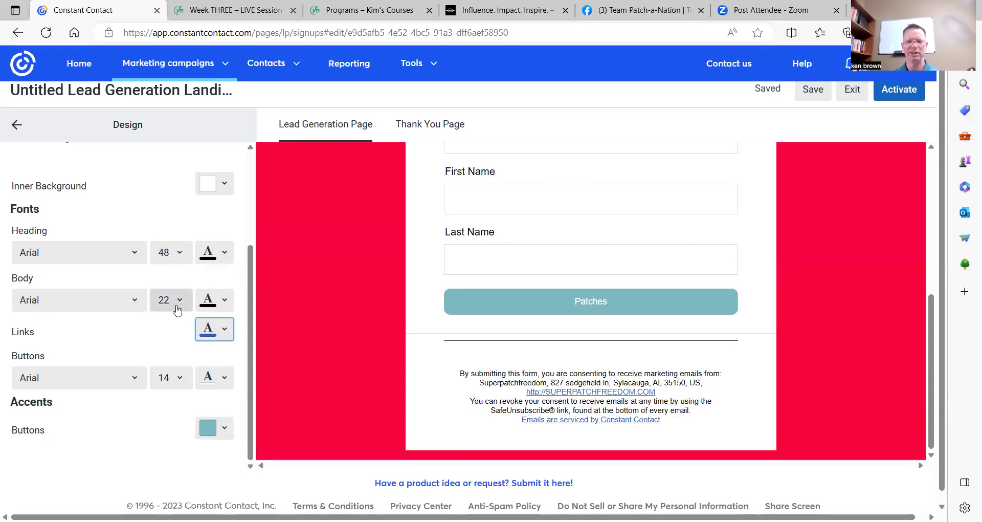
{"action": "scroll", "coordinate": [148, 318], "scroll_direction": "down", "scroll_amount": 1}
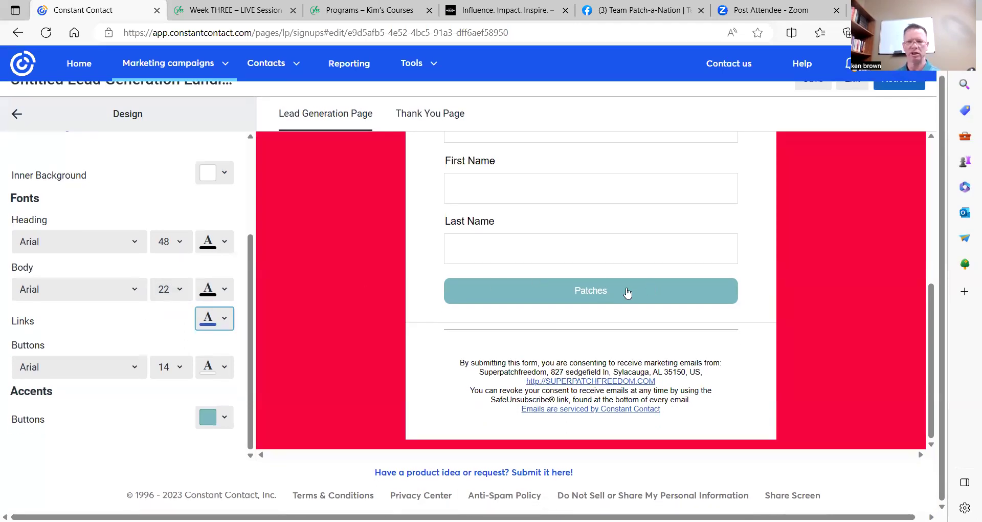
Set the Patches button label to font size 26 and colour it red.
{"action": "left_click", "coordinate": [176, 368]}
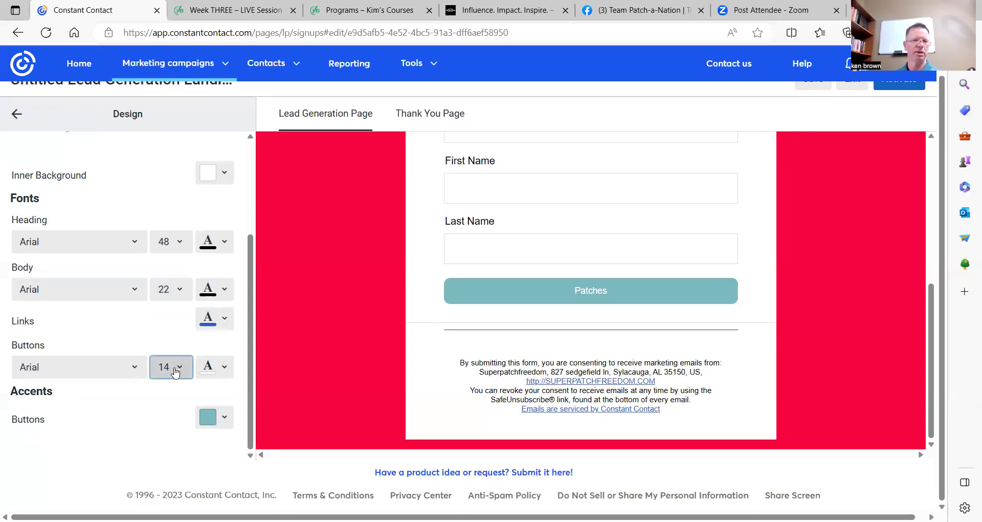
{"action": "left_click", "coordinate": [188, 327]}
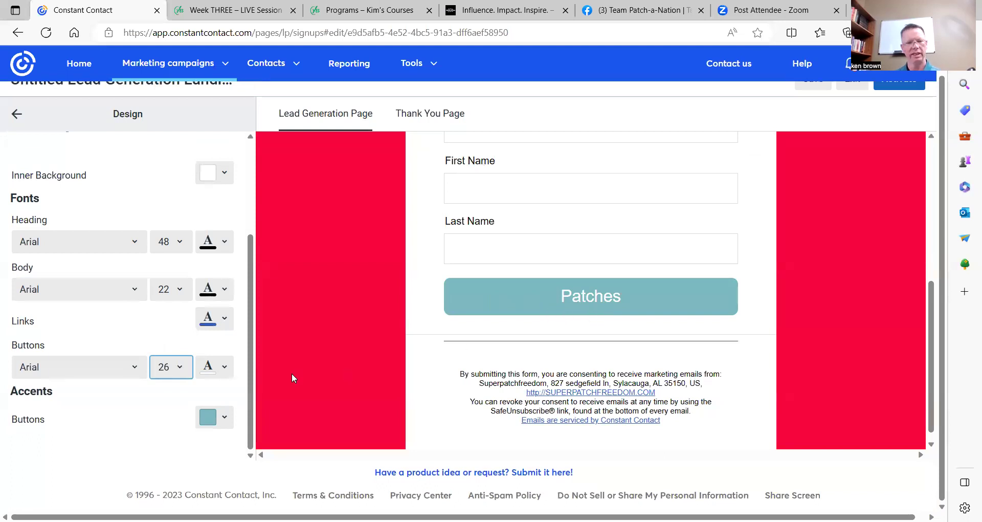
{"action": "left_click", "coordinate": [220, 367]}
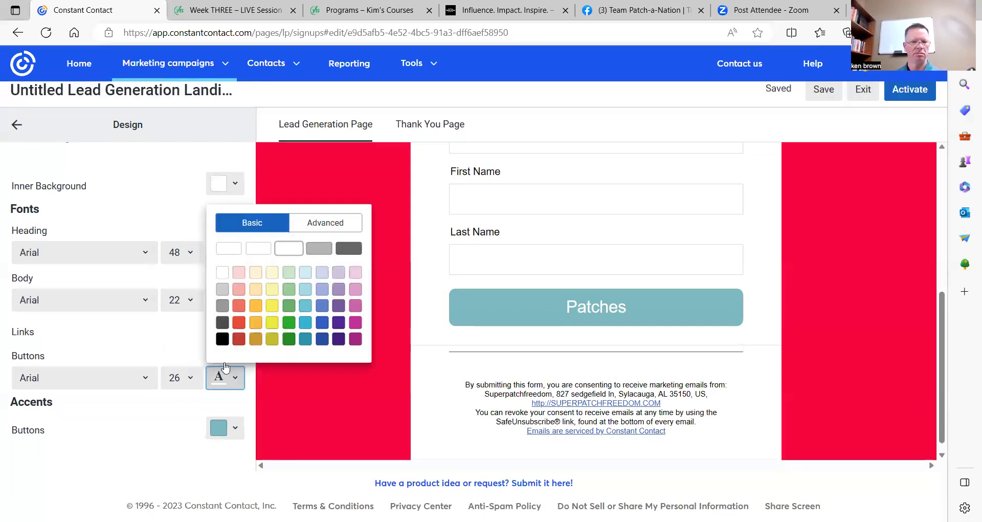
{"action": "left_click", "coordinate": [239, 338]}
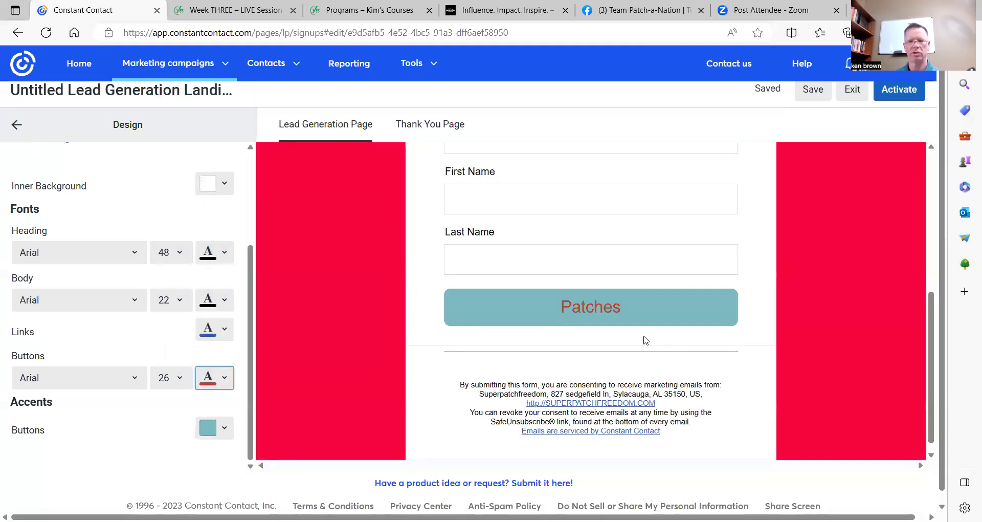
{"action": "left_click", "coordinate": [225, 430]}
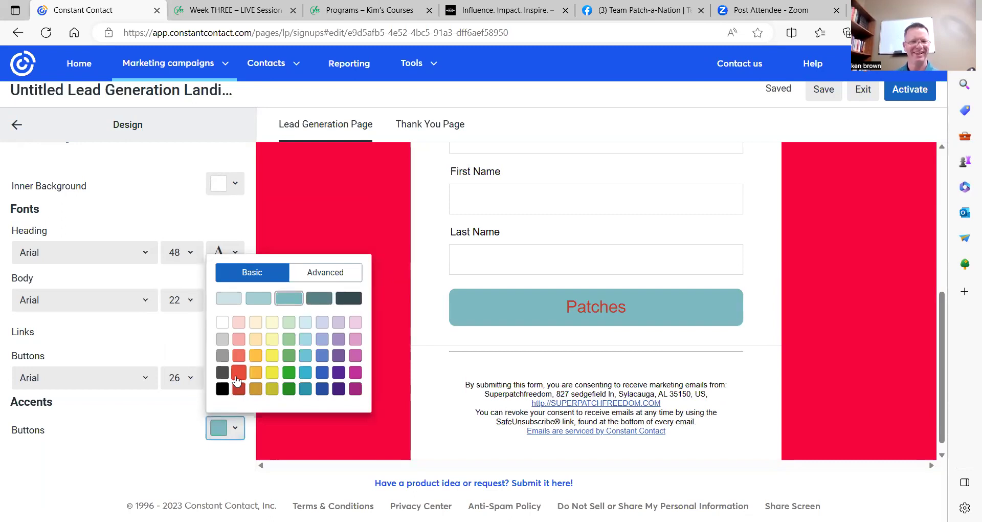
Make the Patches button fill red, using the custom shade f50545 and the red swatch.
{"action": "left_click", "coordinate": [345, 275]}
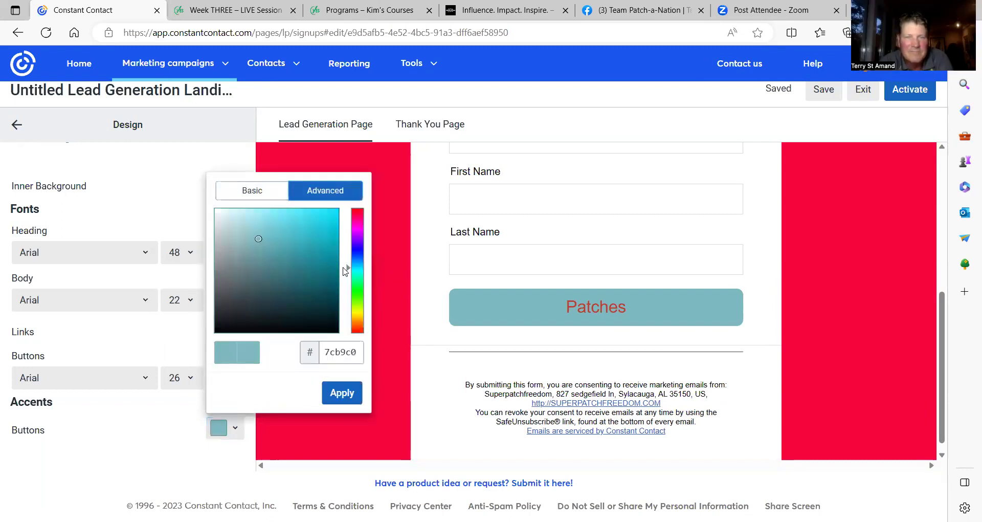
{"action": "left_click", "coordinate": [359, 214]}
{"action": "left_click", "coordinate": [336, 213]}
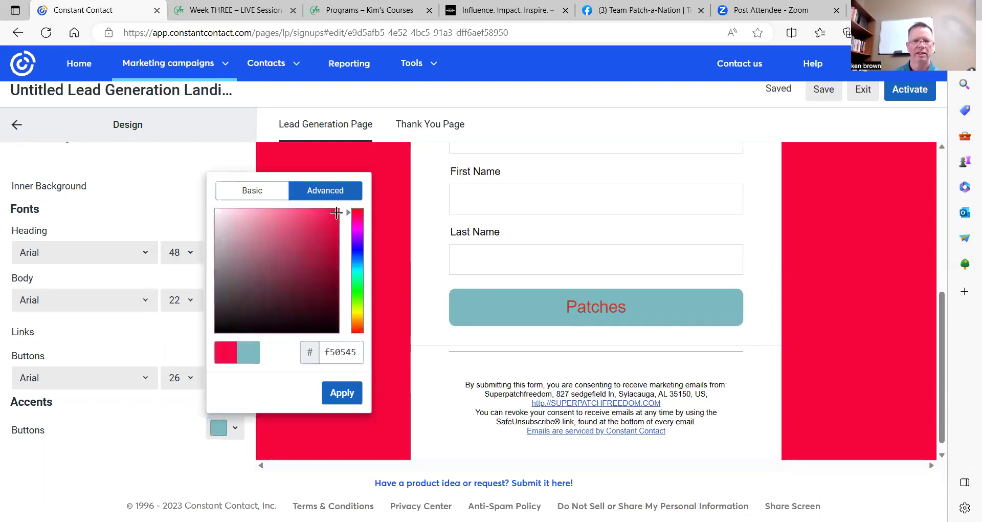
{"action": "left_click", "coordinate": [342, 393]}
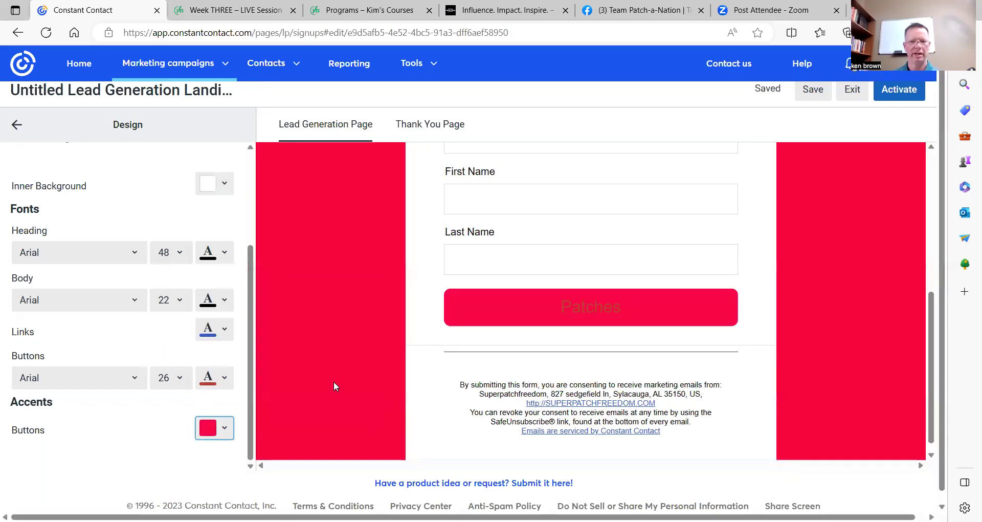
{"action": "left_click", "coordinate": [224, 435]}
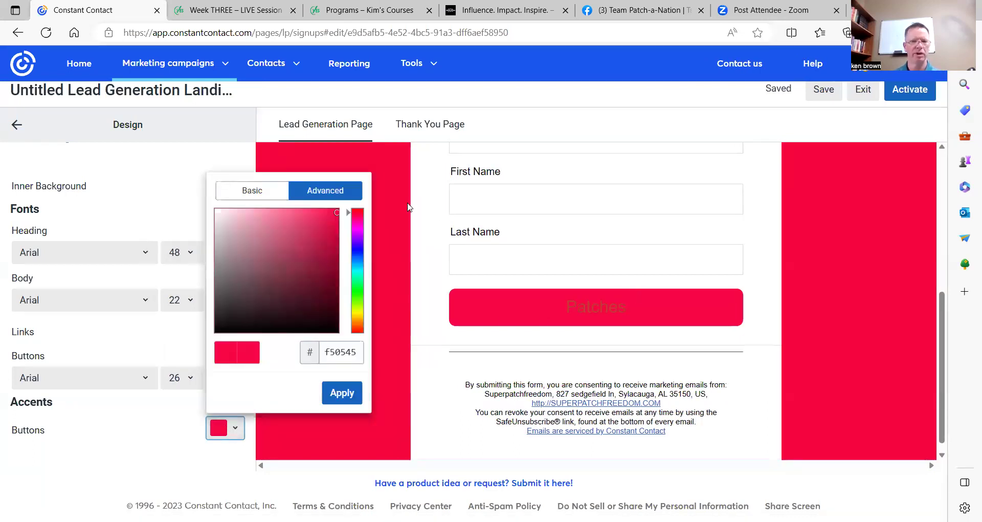
{"action": "left_click", "coordinate": [252, 191]}
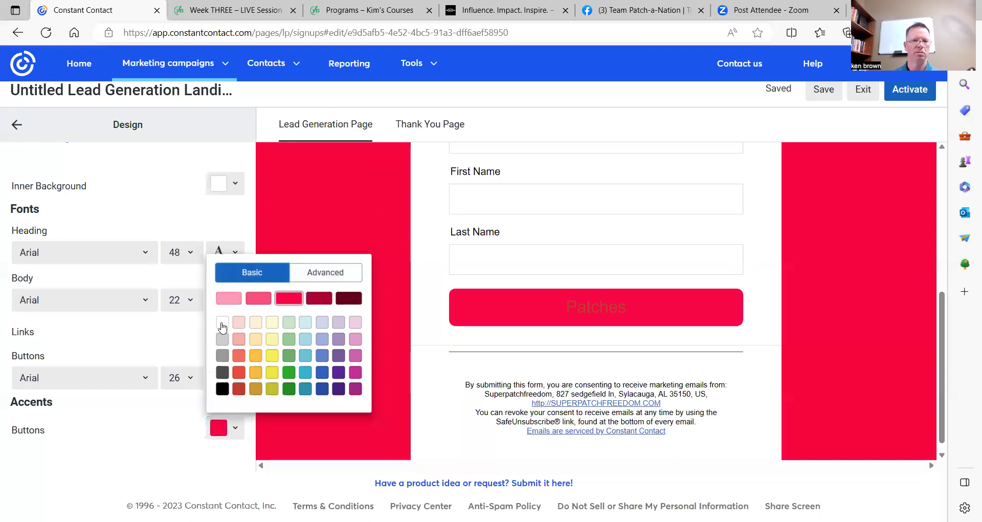
{"action": "left_click", "coordinate": [222, 323]}
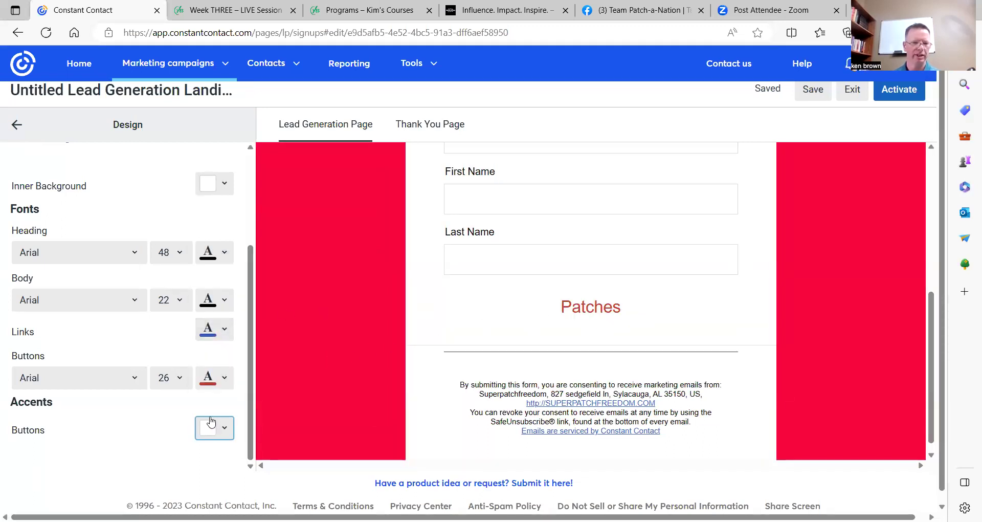
{"action": "left_click", "coordinate": [224, 431]}
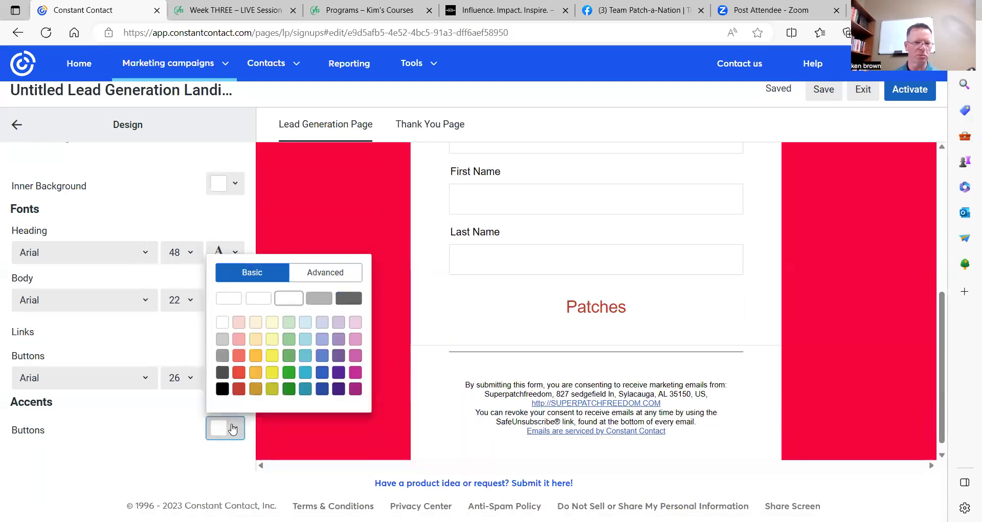
{"action": "left_click", "coordinate": [239, 374]}
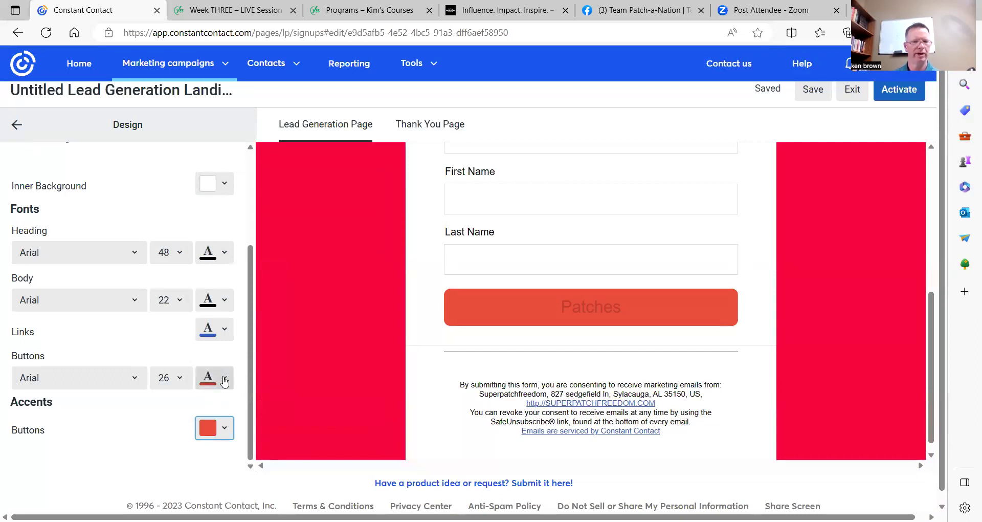
Change the Patches button text colour to white.
{"action": "left_click", "coordinate": [225, 380]}
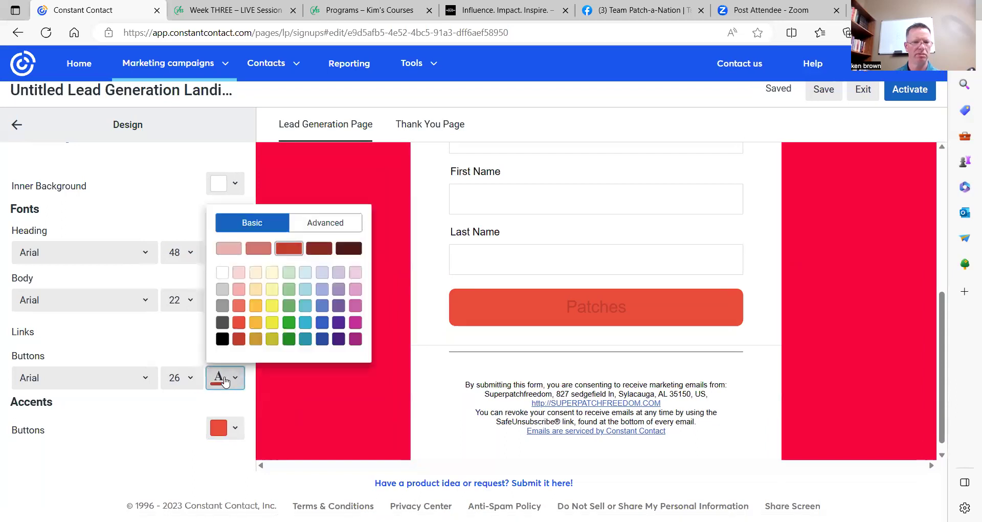
{"action": "left_click", "coordinate": [223, 273]}
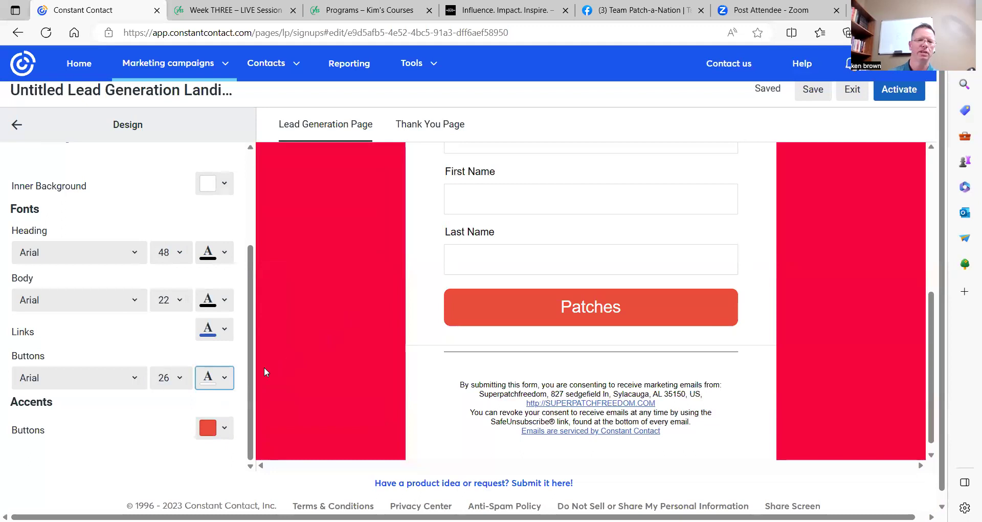
{"action": "scroll", "coordinate": [345, 353], "scroll_direction": "down", "scroll_amount": 1}
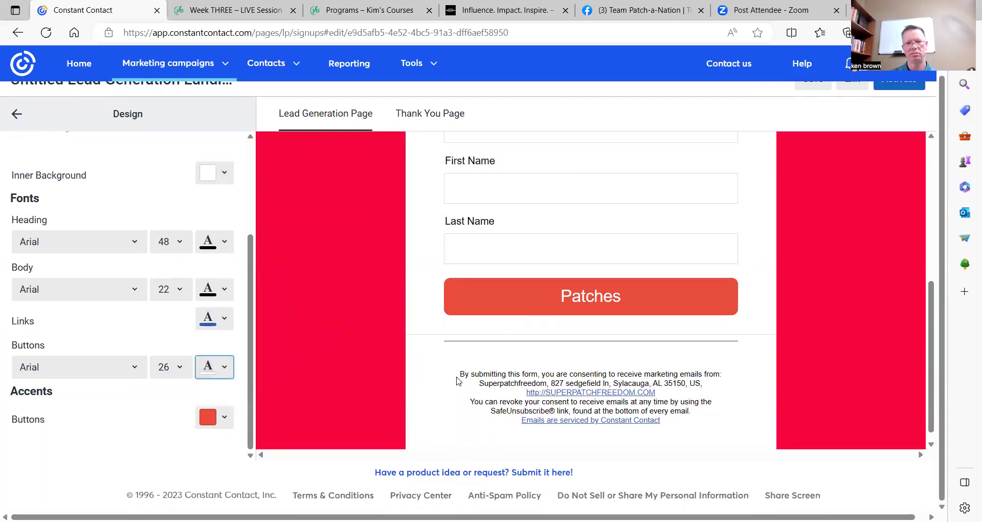
{"action": "scroll", "coordinate": [457, 379], "scroll_direction": "up", "scroll_amount": 5}
{"action": "scroll", "coordinate": [453, 379], "scroll_direction": "down", "scroll_amount": 4}
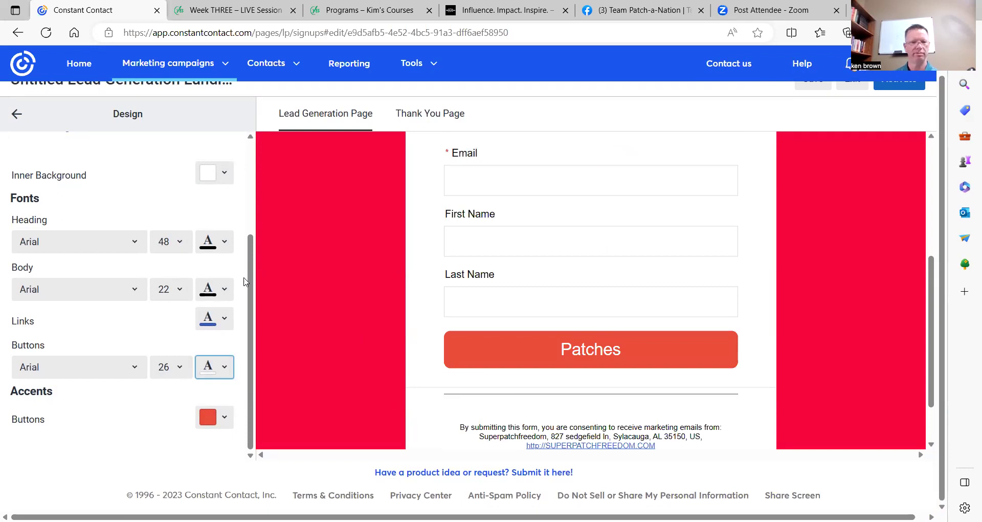
{"action": "scroll", "coordinate": [289, 293], "scroll_direction": "down", "scroll_amount": 1}
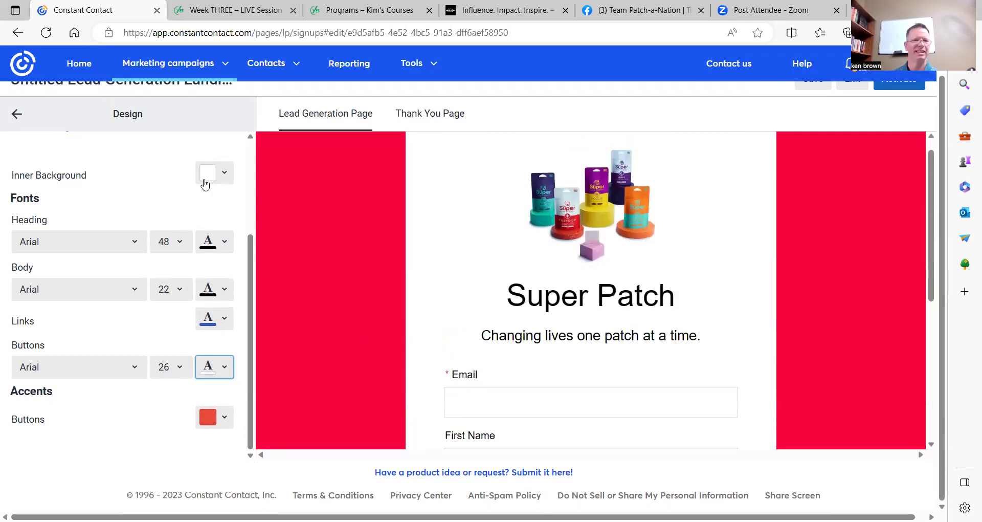
Go back from Design and open Contact Fields, showing Email, First Name and Last Name.
{"action": "left_click", "coordinate": [17, 115]}
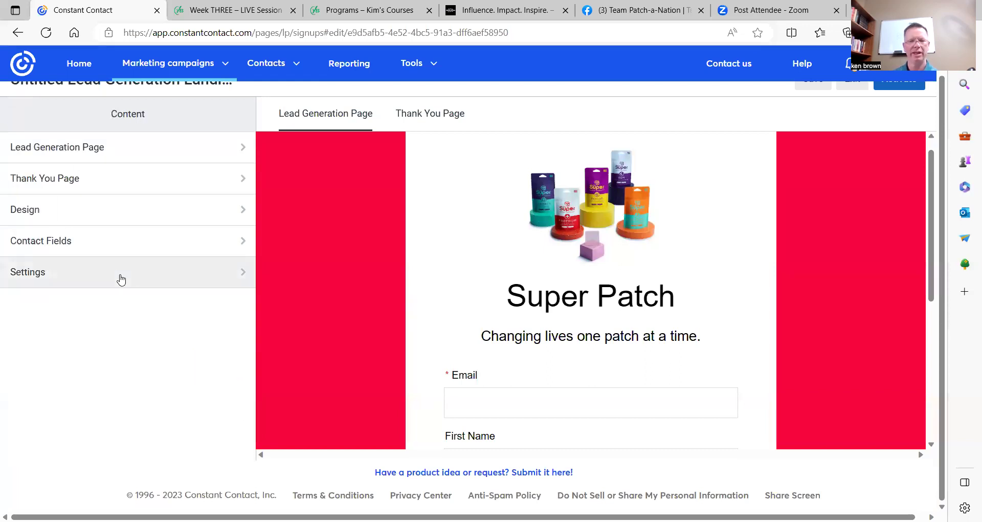
{"action": "left_click", "coordinate": [231, 243]}
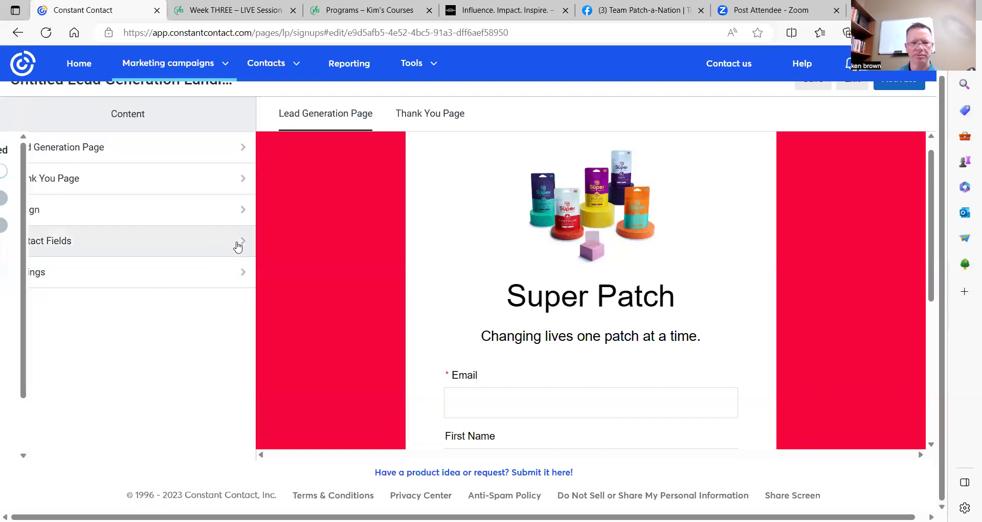
{"action": "scroll", "coordinate": [495, 270], "scroll_direction": "down", "scroll_amount": 4}
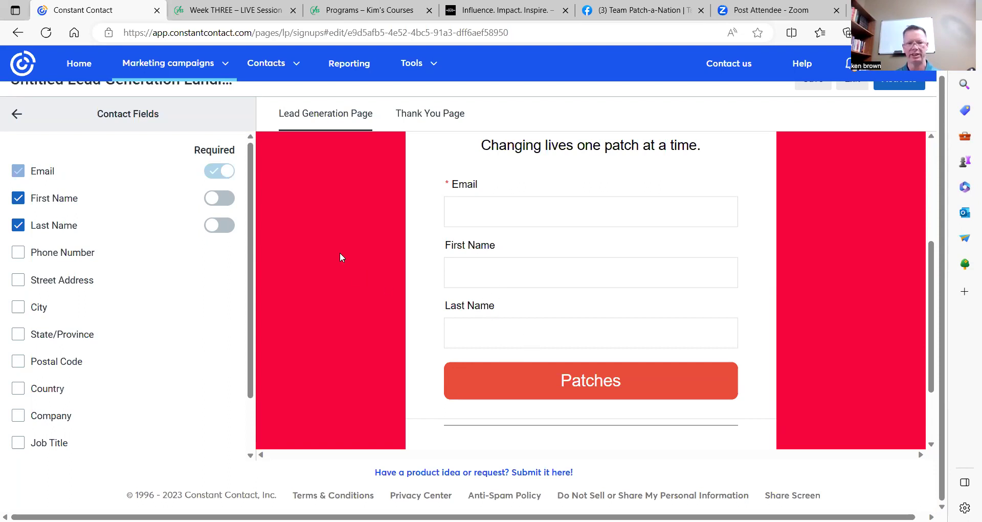
Make First and Last Name required and add Phone, Street Address, City, State/Province, Postal Code fields.
{"action": "left_click", "coordinate": [227, 202]}
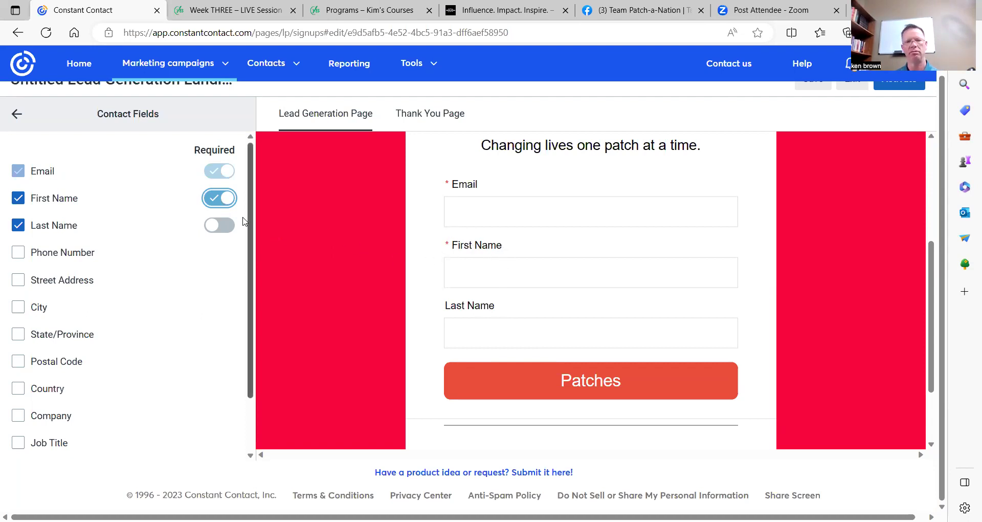
{"action": "left_click", "coordinate": [225, 225]}
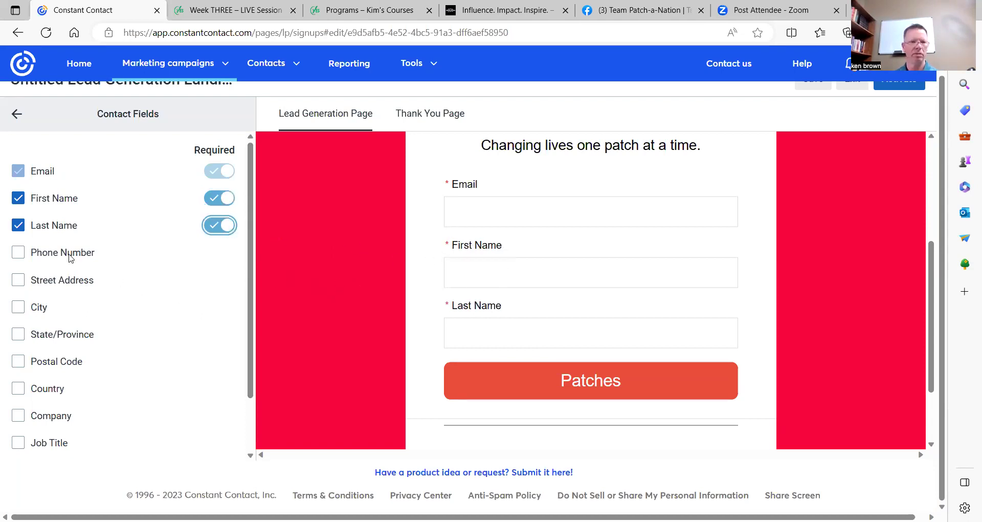
{"action": "left_click", "coordinate": [19, 253]}
{"action": "left_click", "coordinate": [19, 280]}
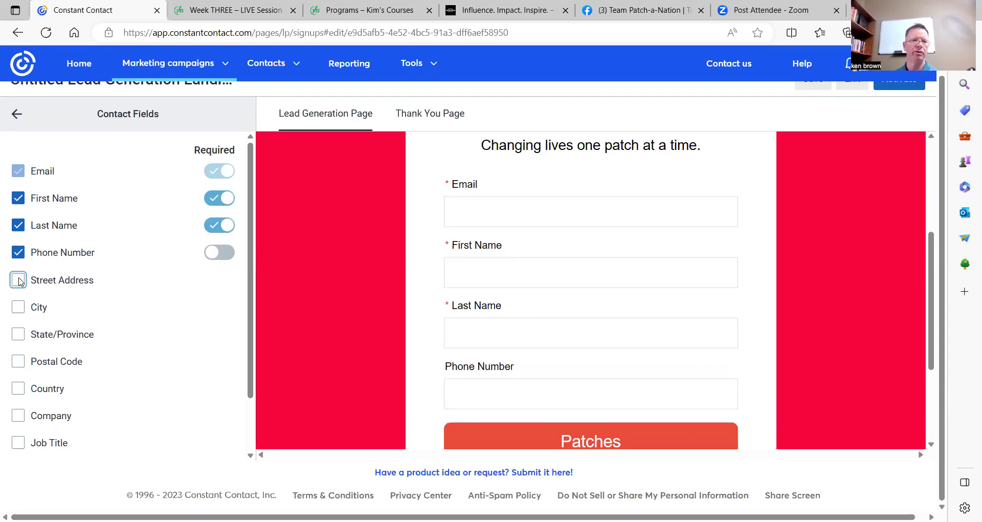
{"action": "left_click", "coordinate": [20, 308]}
{"action": "left_click", "coordinate": [19, 335]}
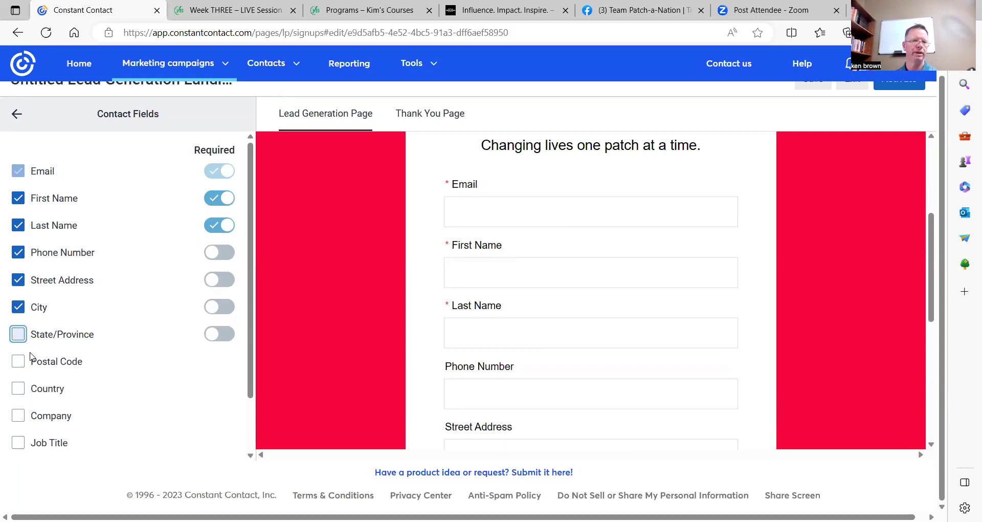
{"action": "left_click", "coordinate": [19, 360]}
{"action": "scroll", "coordinate": [533, 291], "scroll_direction": "down", "scroll_amount": 3}
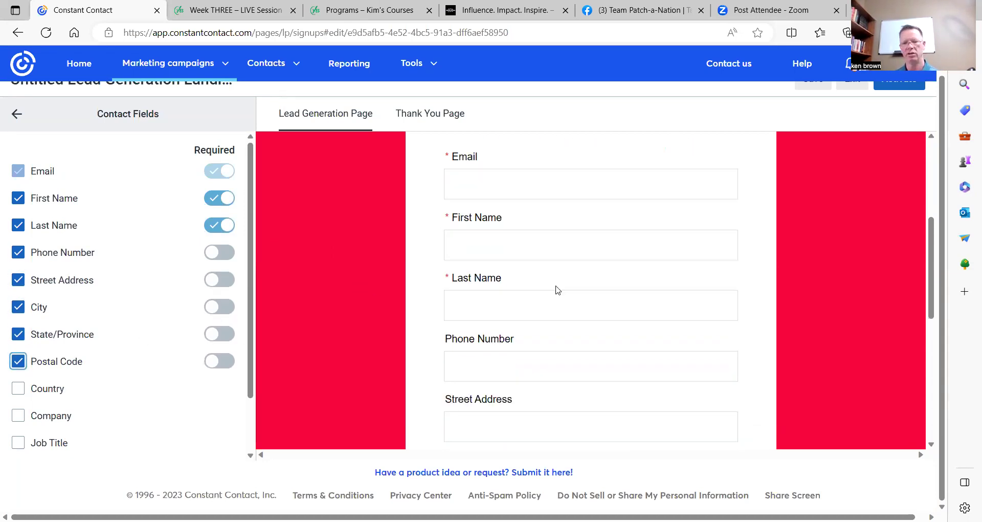
{"action": "scroll", "coordinate": [553, 289], "scroll_direction": "up", "scroll_amount": 3}
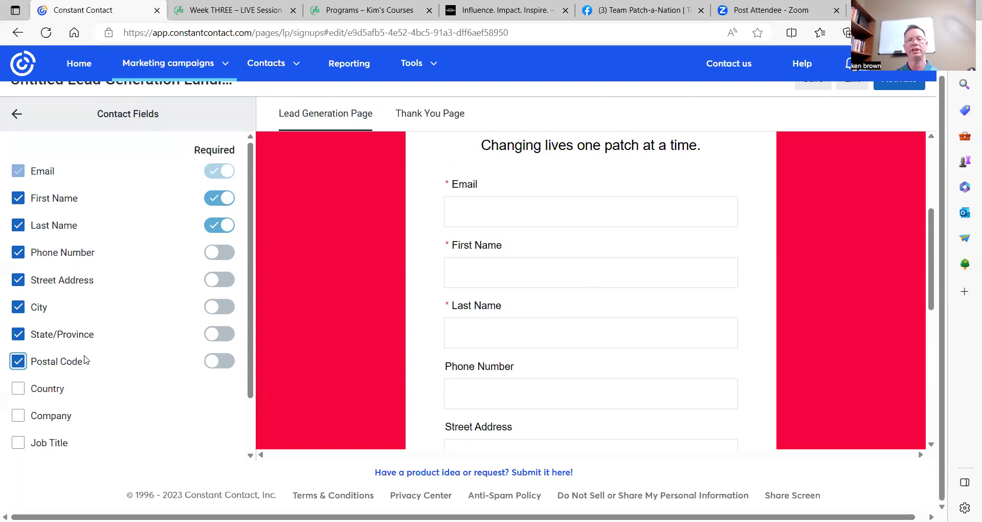
Remove the Postal Code, State/Province, City, Street Address, Phone, Last Name and First Name fields.
{"action": "left_click", "coordinate": [18, 361]}
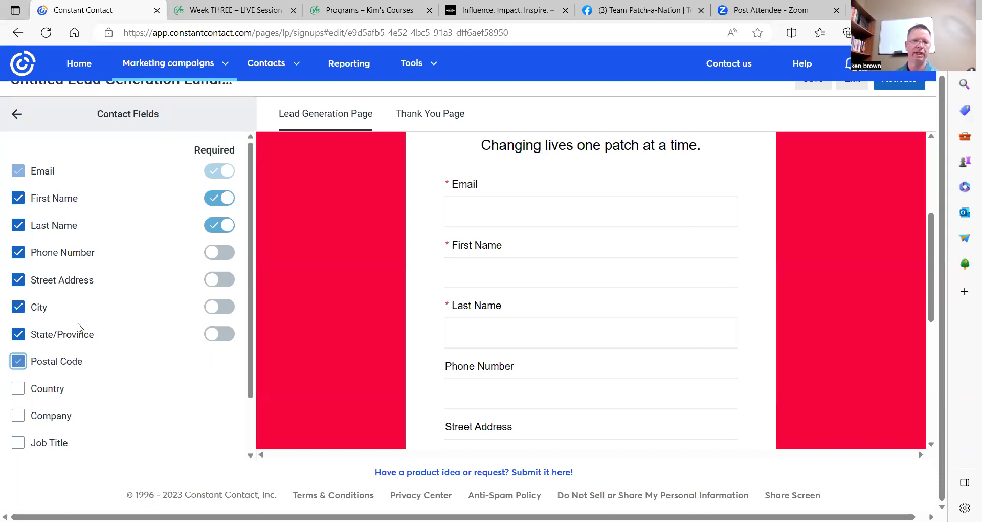
{"action": "left_click", "coordinate": [19, 335]}
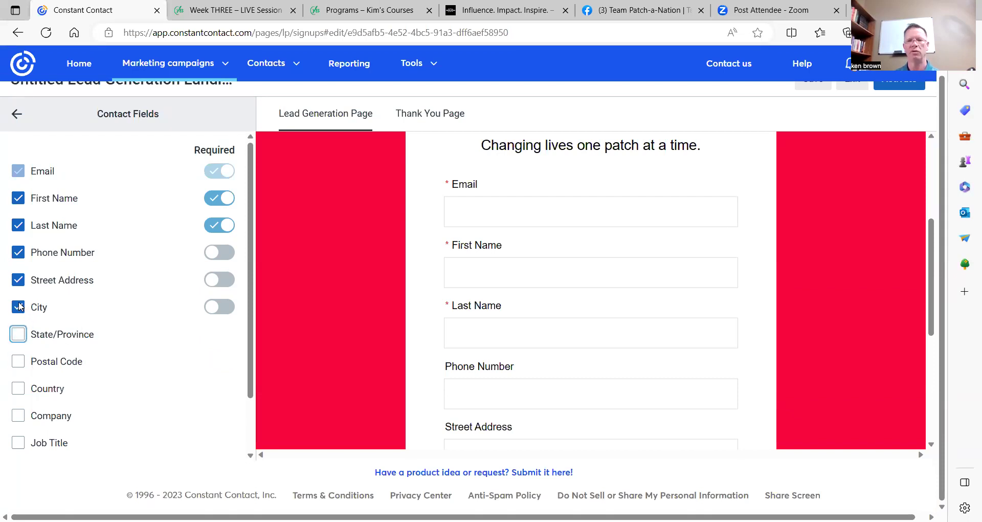
{"action": "left_click", "coordinate": [19, 307]}
{"action": "left_click", "coordinate": [18, 279]}
{"action": "left_click", "coordinate": [19, 253]}
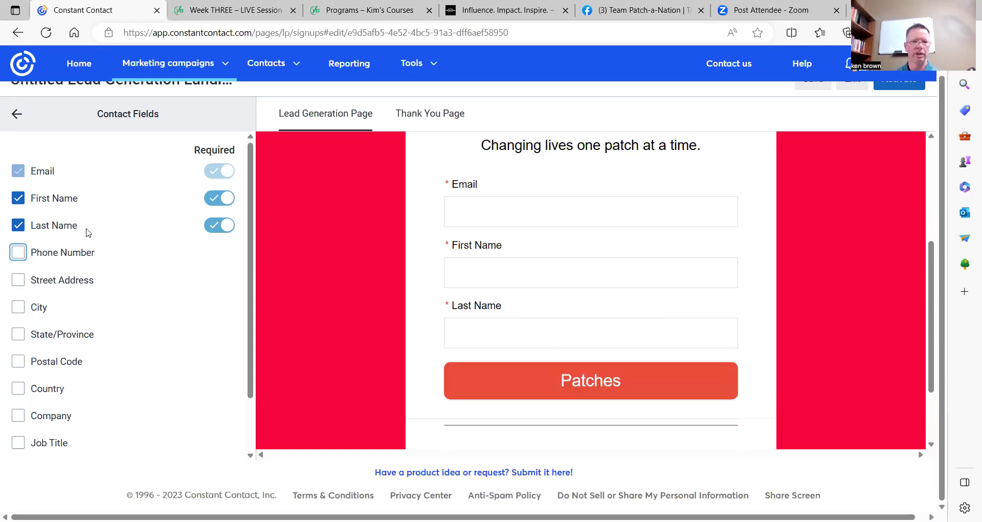
{"action": "left_click", "coordinate": [18, 225]}
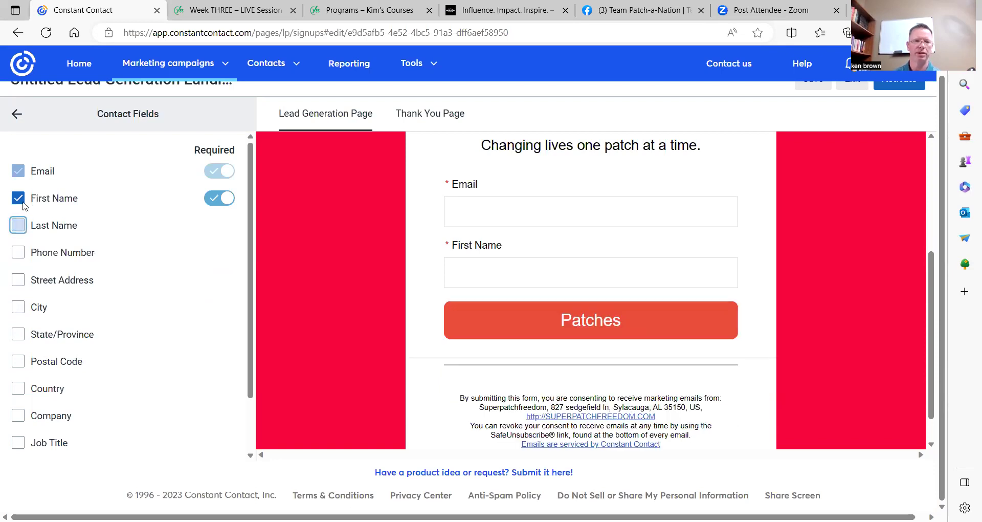
{"action": "left_click", "coordinate": [18, 198]}
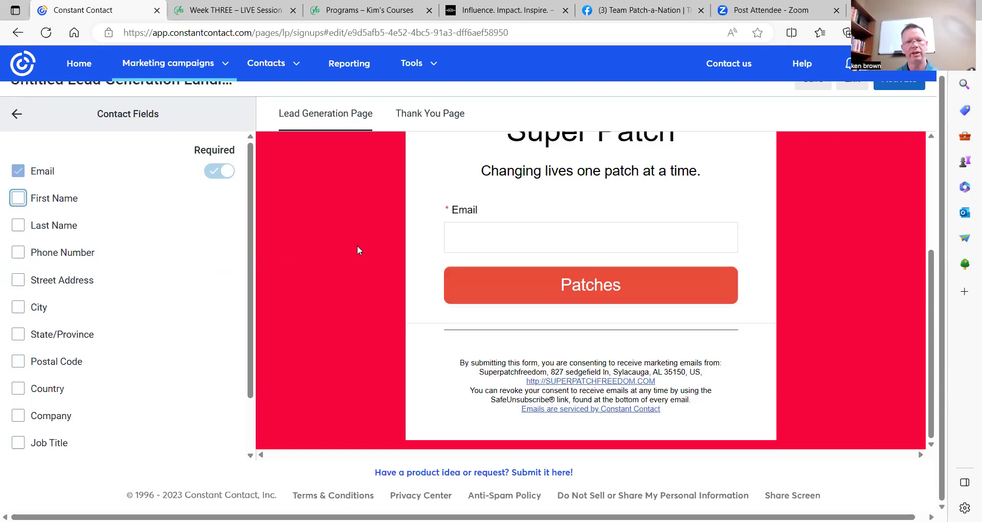
Add First Name back as a required field and return to the content sections.
{"action": "left_click", "coordinate": [18, 198]}
{"action": "left_click", "coordinate": [219, 198]}
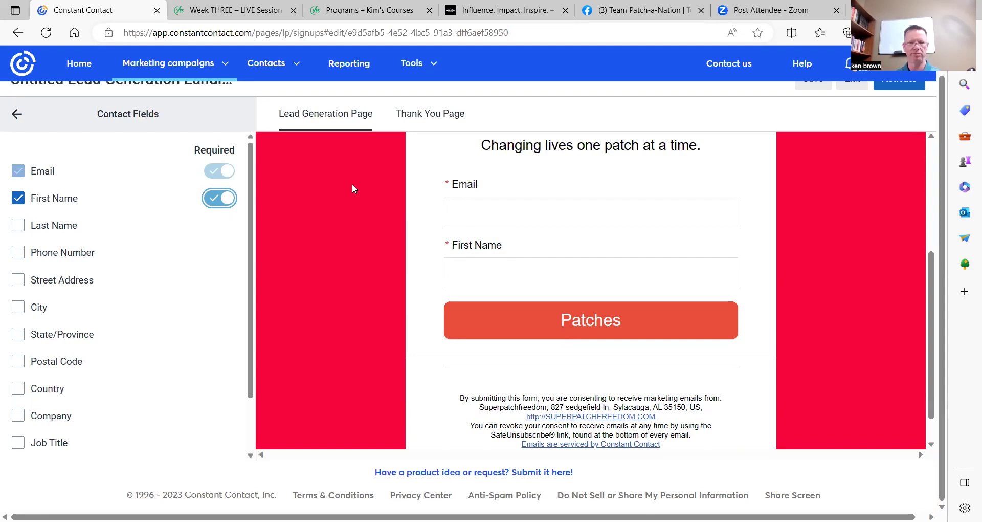
{"action": "scroll", "coordinate": [208, 305], "scroll_direction": "down", "scroll_amount": 1}
{"action": "scroll", "coordinate": [205, 299], "scroll_direction": "down", "scroll_amount": 3}
{"action": "scroll", "coordinate": [202, 292], "scroll_direction": "up", "scroll_amount": 4}
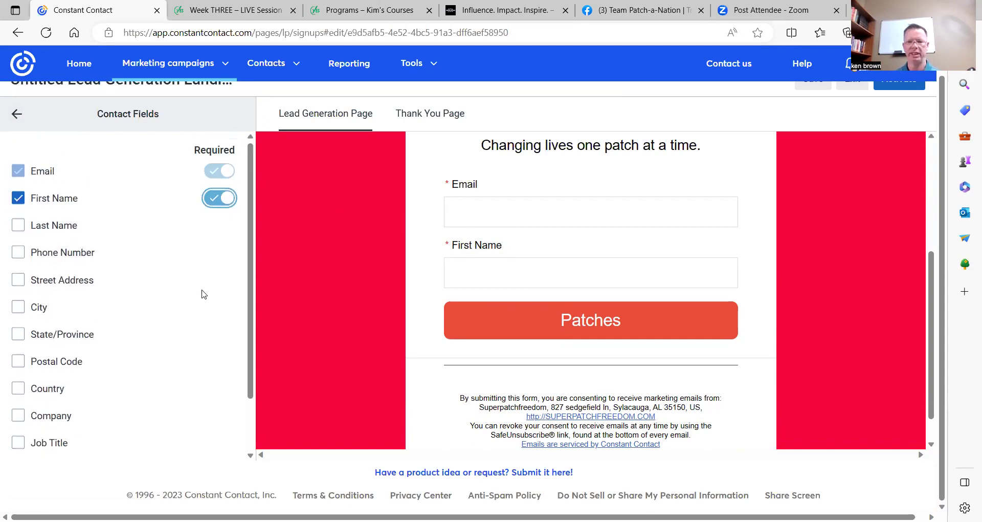
{"action": "left_click", "coordinate": [16, 114]}
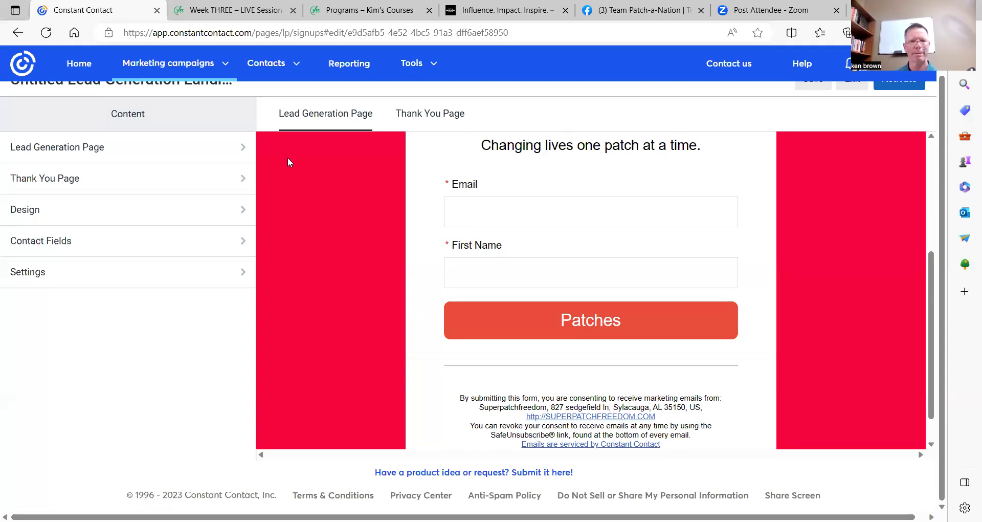
{"action": "left_click", "coordinate": [244, 275]}
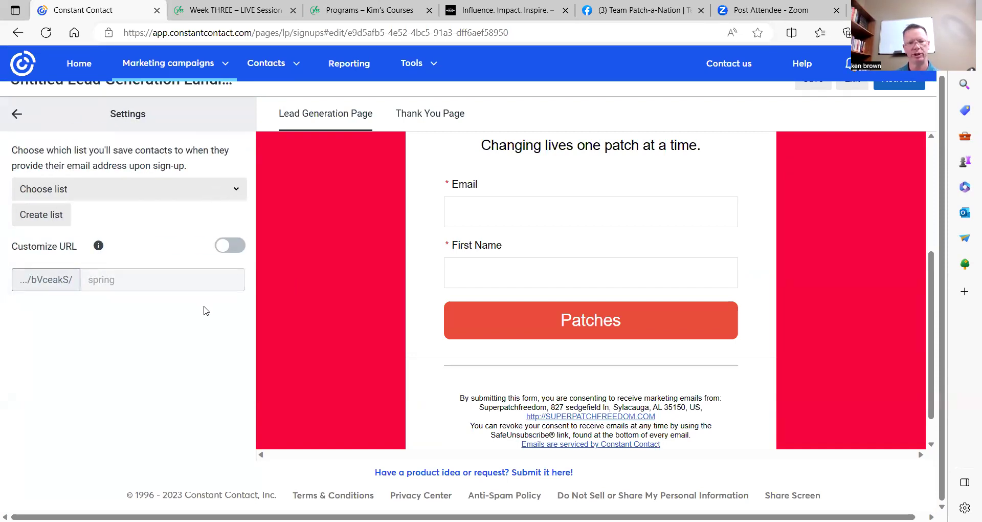
{"action": "scroll", "coordinate": [101, 159], "scroll_direction": "up", "scroll_amount": 1}
{"action": "left_click", "coordinate": [17, 135]}
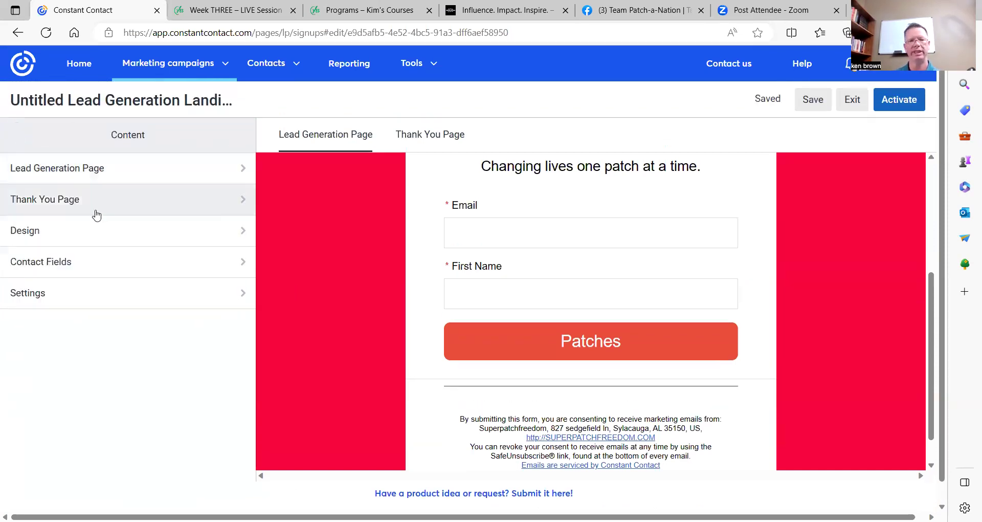
Open the Thank You Page and select its description 'We're glad we can keep in touch!'.
{"action": "left_click", "coordinate": [243, 205]}
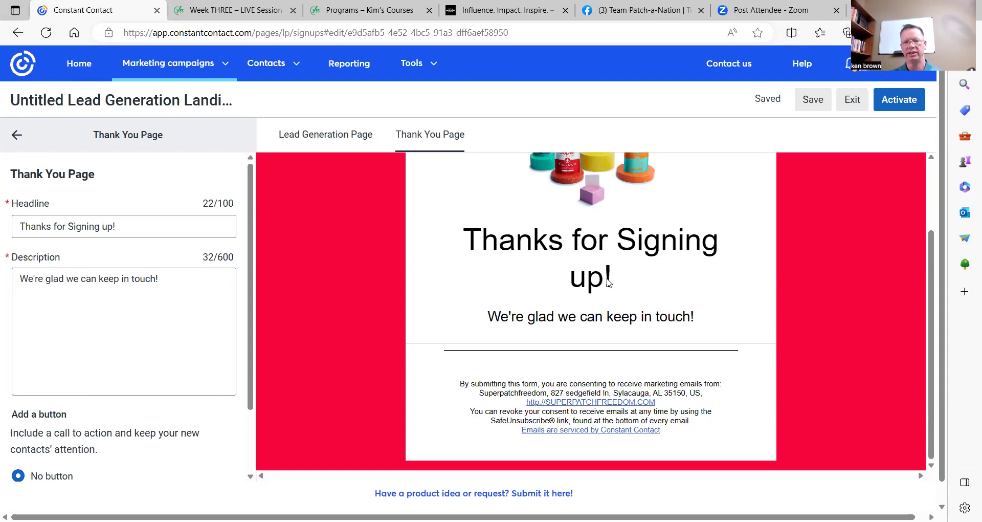
{"action": "scroll", "coordinate": [609, 283], "scroll_direction": "up", "scroll_amount": 2}
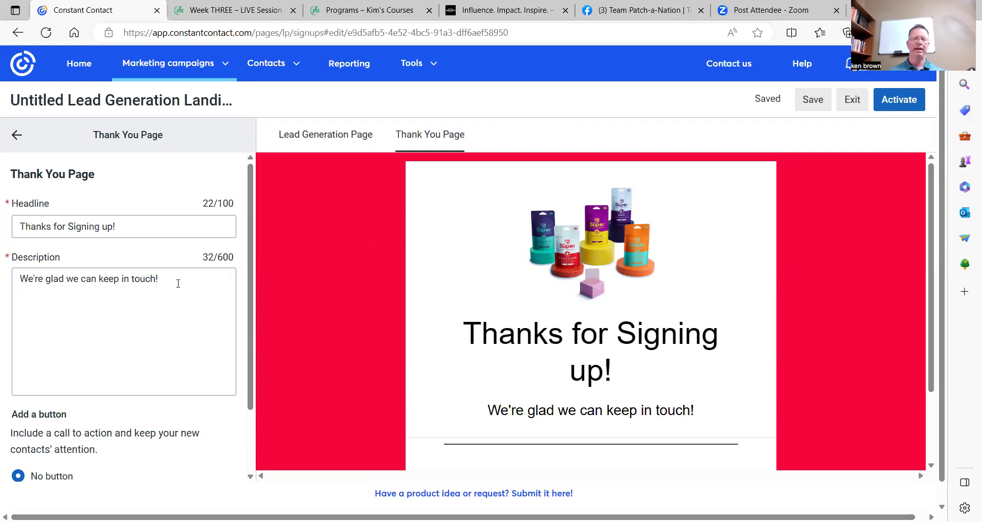
{"action": "left_click_drag", "start_coordinate": [18, 278], "coordinate": [175, 296]}
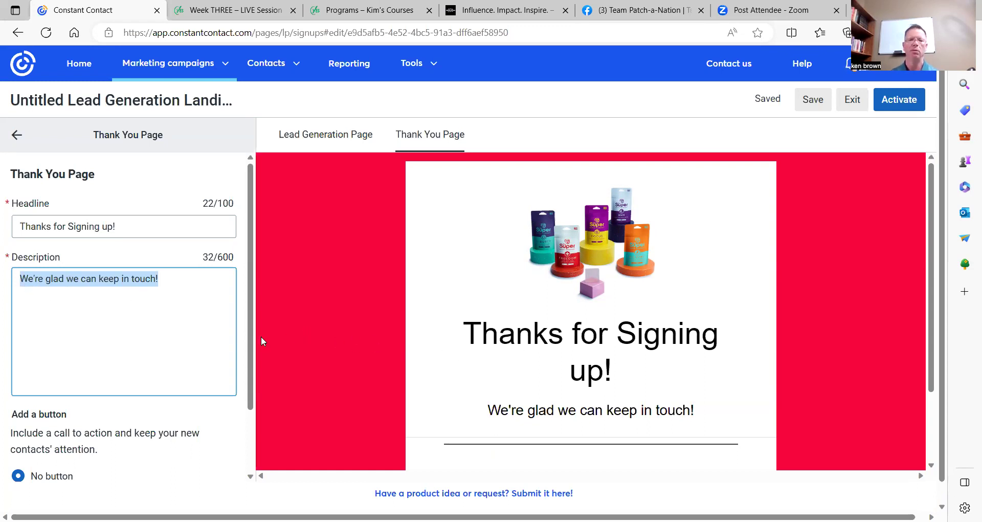
{"action": "scroll", "coordinate": [220, 330], "scroll_direction": "down", "scroll_amount": 3}
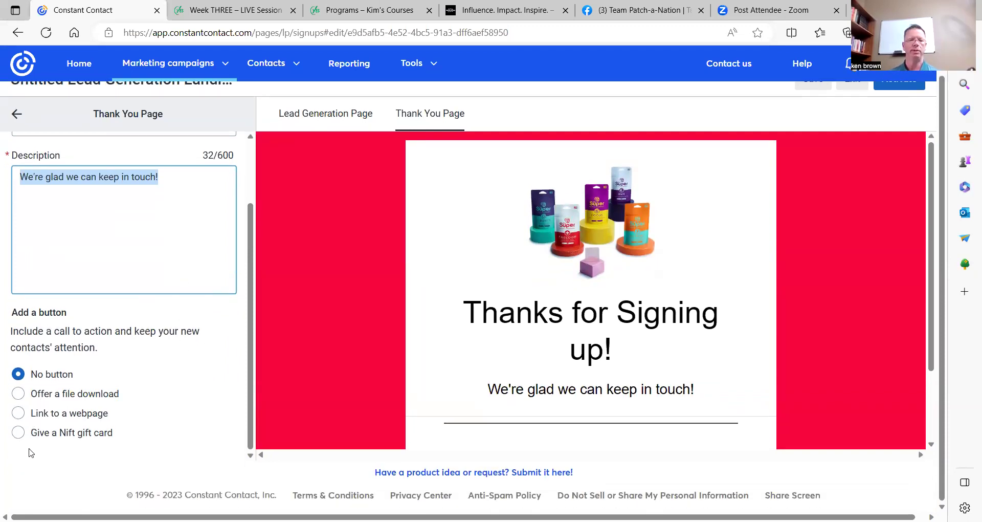
Set the thank-you page's Visit our Website button to link to a webpage, then go back.
{"action": "left_click", "coordinate": [22, 415]}
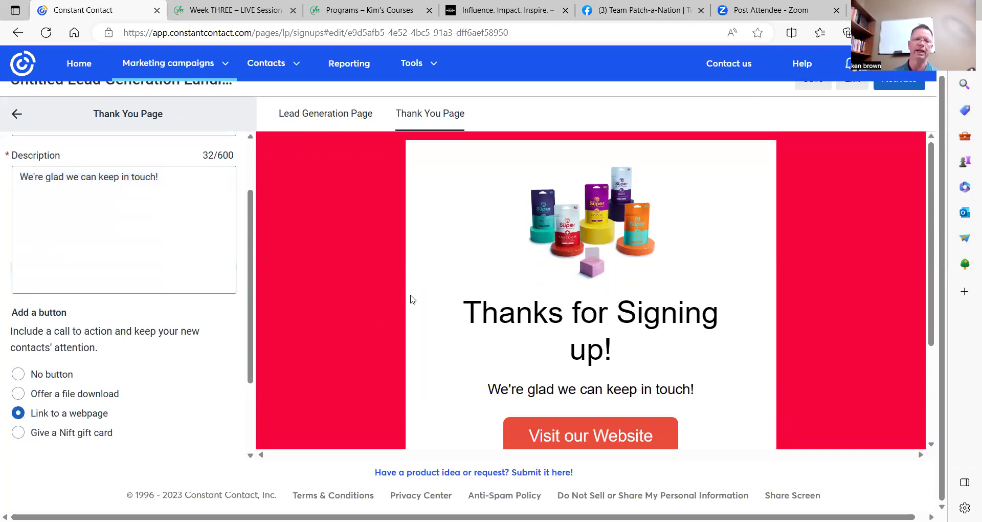
{"action": "scroll", "coordinate": [413, 299], "scroll_direction": "down", "scroll_amount": 2}
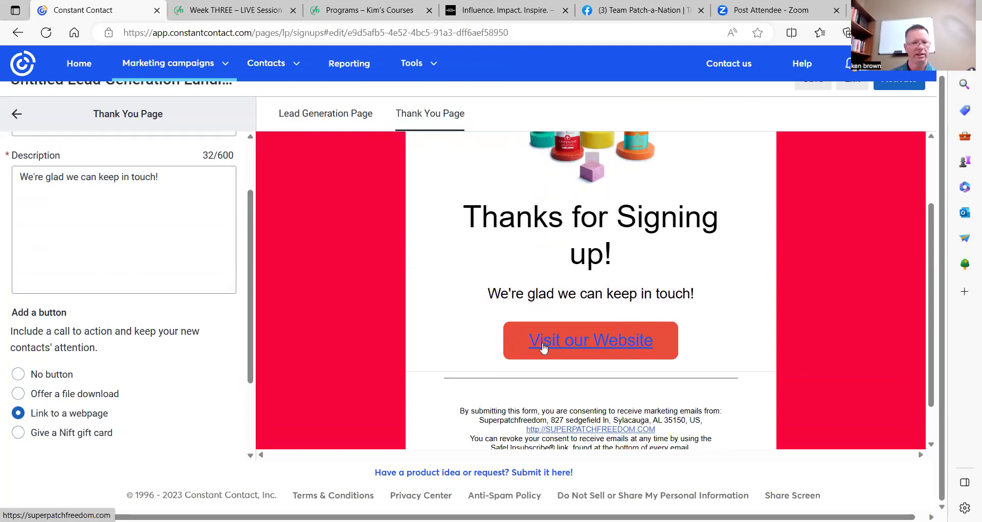
{"action": "scroll", "coordinate": [543, 347], "scroll_direction": "down", "scroll_amount": 1}
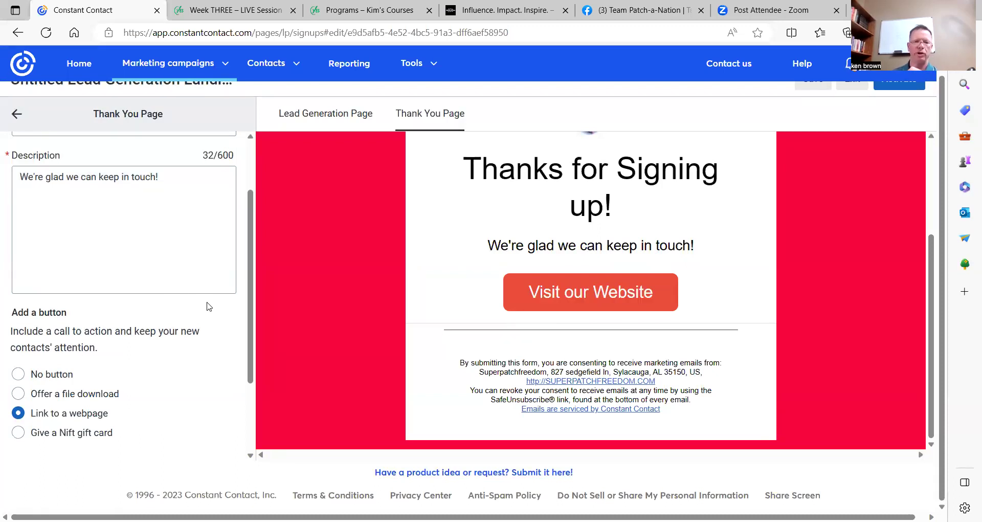
{"action": "scroll", "coordinate": [210, 305], "scroll_direction": "up", "scroll_amount": 2}
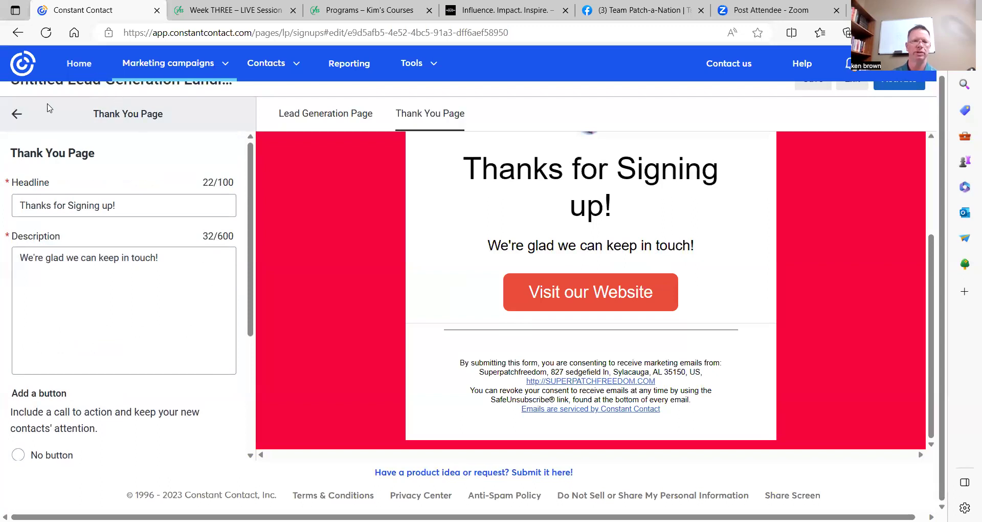
{"action": "left_click", "coordinate": [18, 116]}
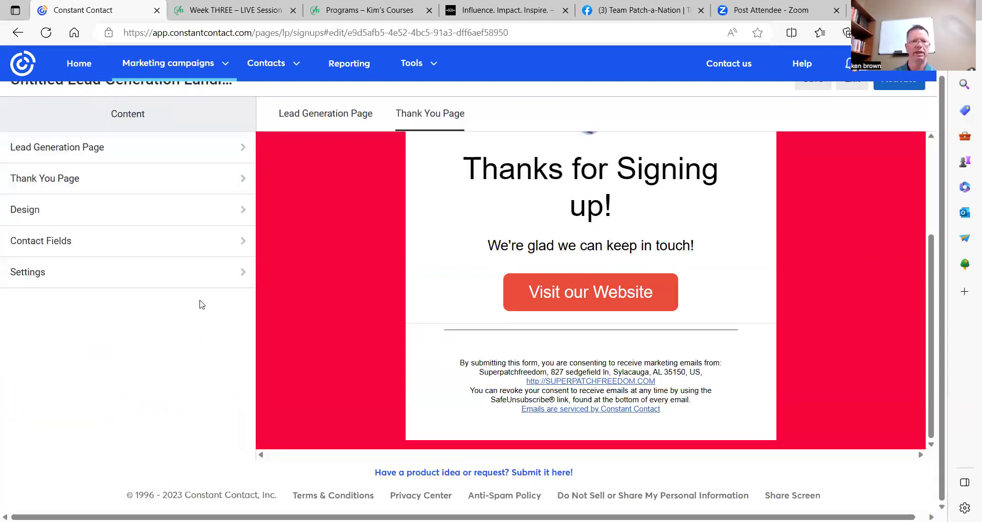
In landing page Settings, check the Choose list options, then start Create list.
{"action": "left_click", "coordinate": [243, 276]}
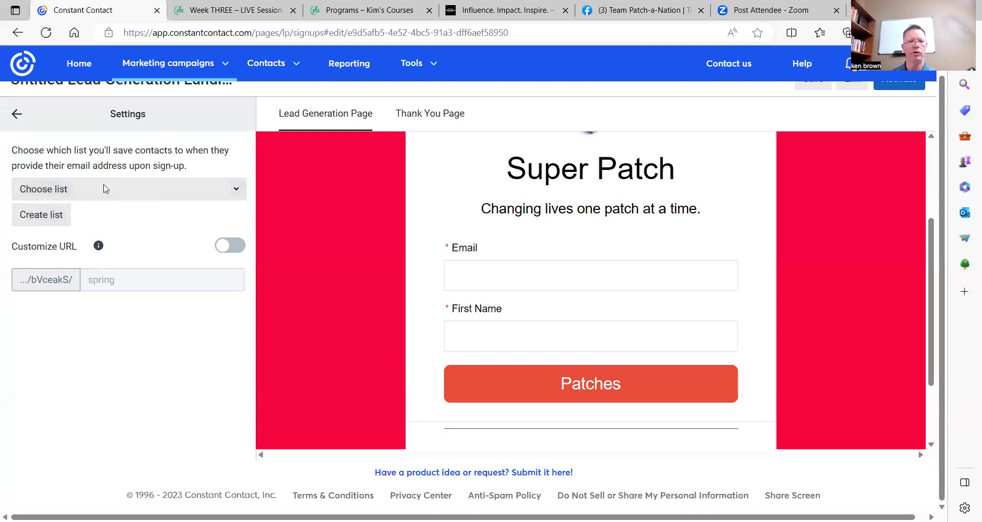
{"action": "left_click", "coordinate": [236, 191]}
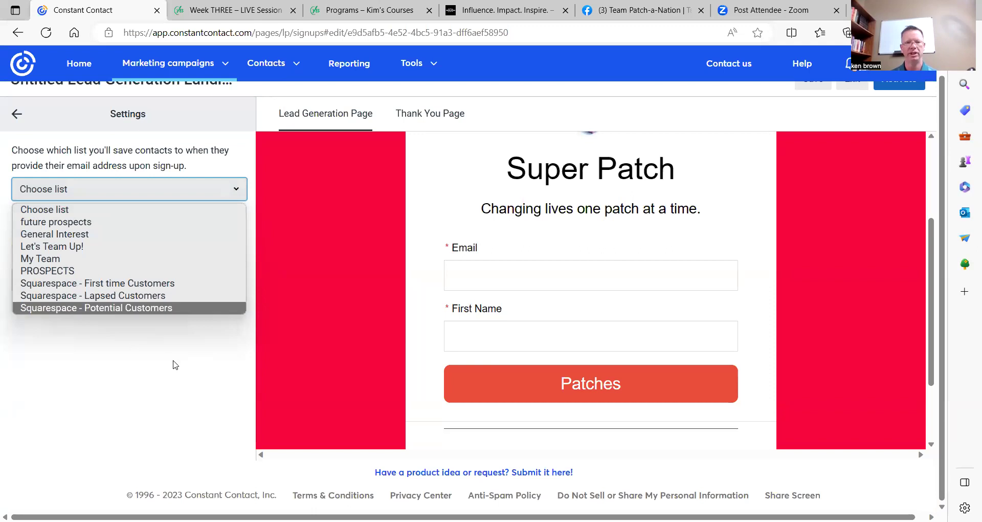
{"action": "left_click", "coordinate": [157, 321]}
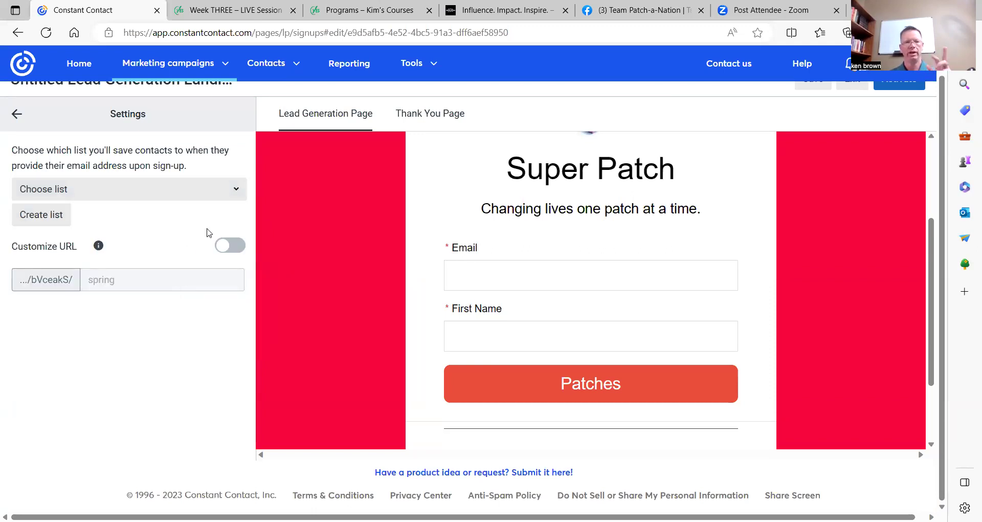
{"action": "left_click", "coordinate": [41, 217]}
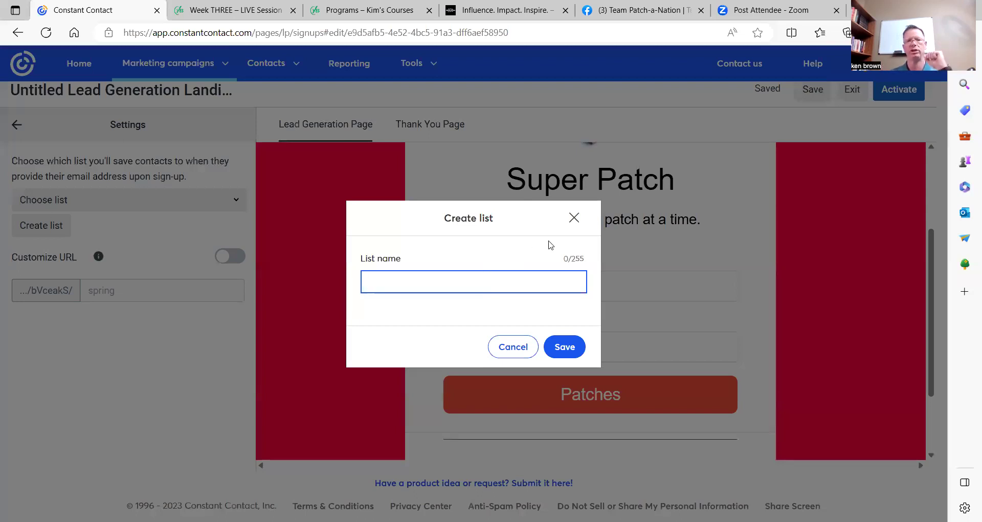
Cancel the Create list dialog, toggle Customize URL on and off, and preview the Thank You Page.
{"action": "left_click", "coordinate": [574, 219]}
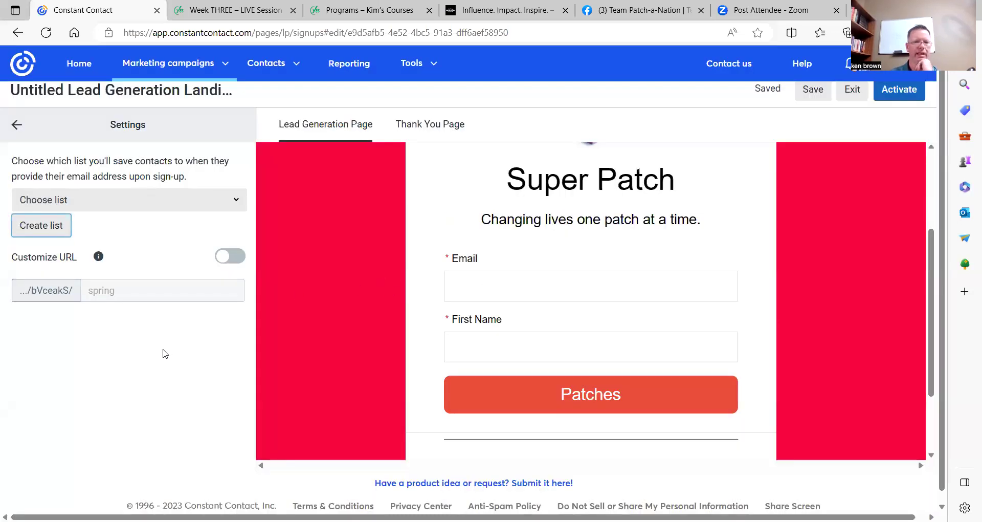
{"action": "scroll", "coordinate": [184, 345], "scroll_direction": "down", "scroll_amount": 1}
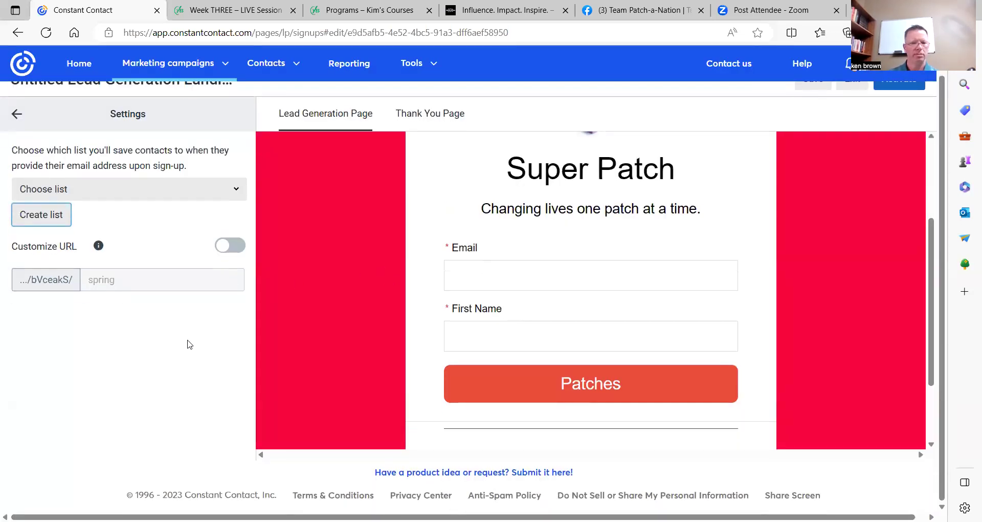
{"action": "left_click", "coordinate": [228, 247]}
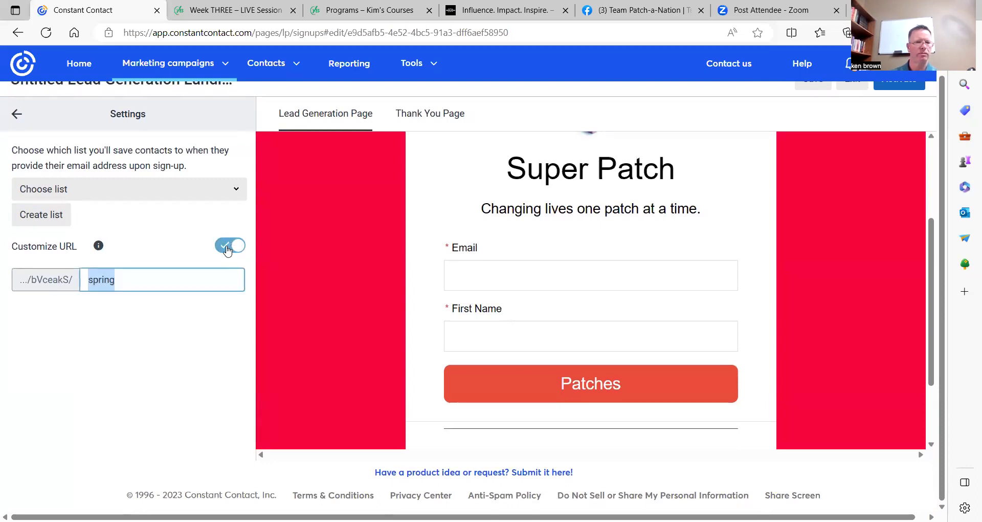
{"action": "left_click", "coordinate": [228, 247]}
{"action": "scroll", "coordinate": [173, 242], "scroll_direction": "up", "scroll_amount": 1}
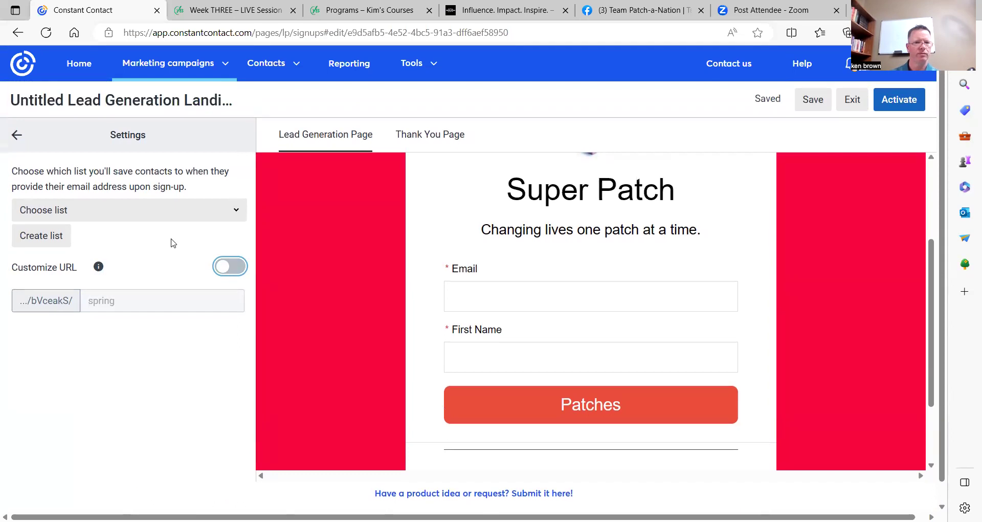
{"action": "left_click", "coordinate": [450, 137]}
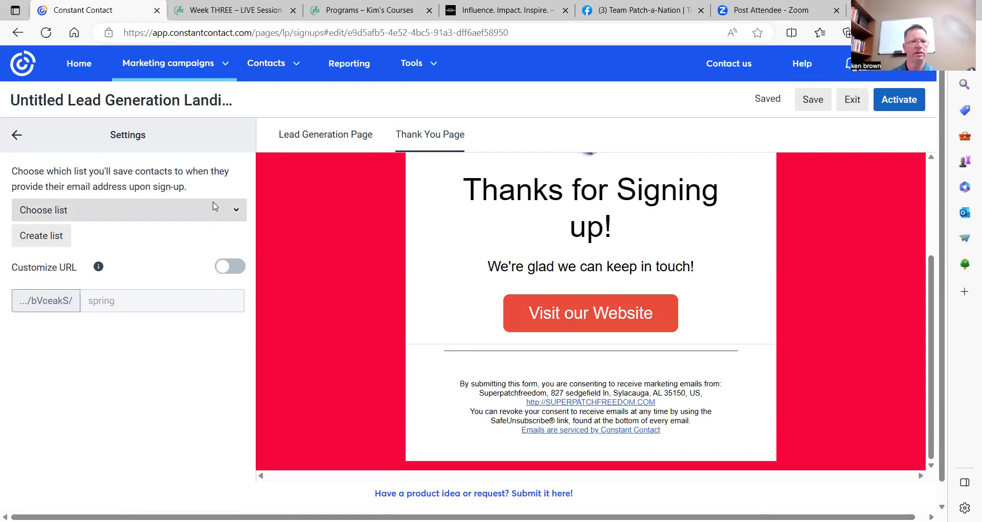
{"action": "left_click", "coordinate": [17, 135]}
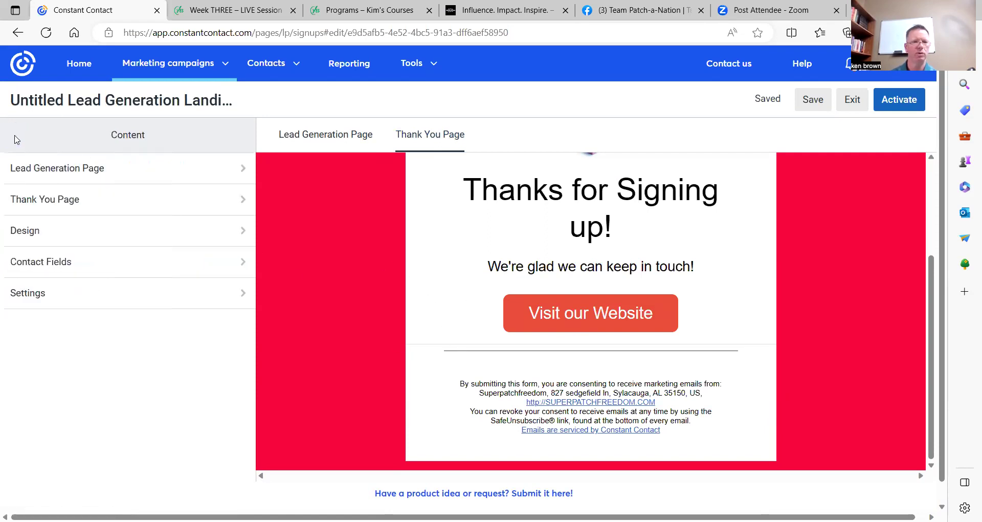
Review the Design, Contact Fields and Settings sections of the landing page.
{"action": "left_click", "coordinate": [239, 231]}
{"action": "scroll", "coordinate": [163, 325], "scroll_direction": "down", "scroll_amount": 1}
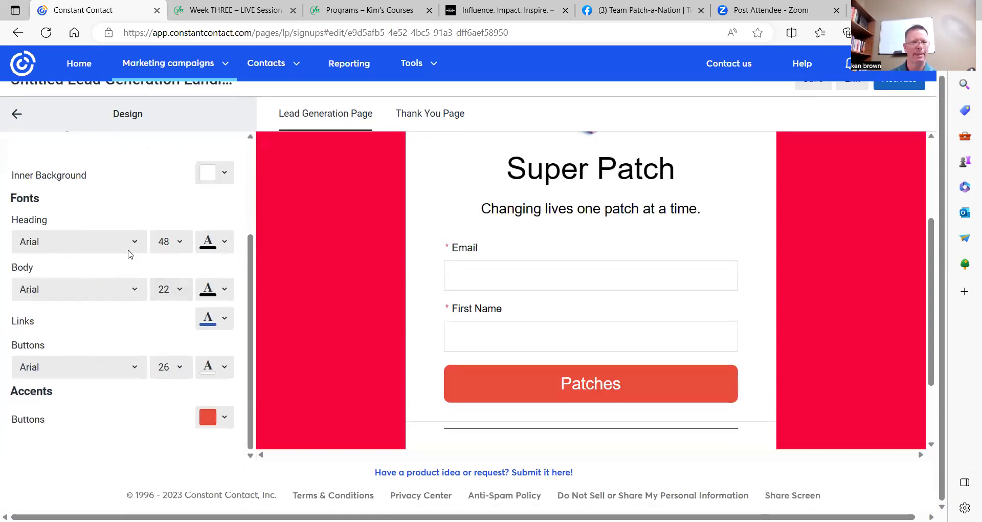
{"action": "left_click", "coordinate": [17, 114]}
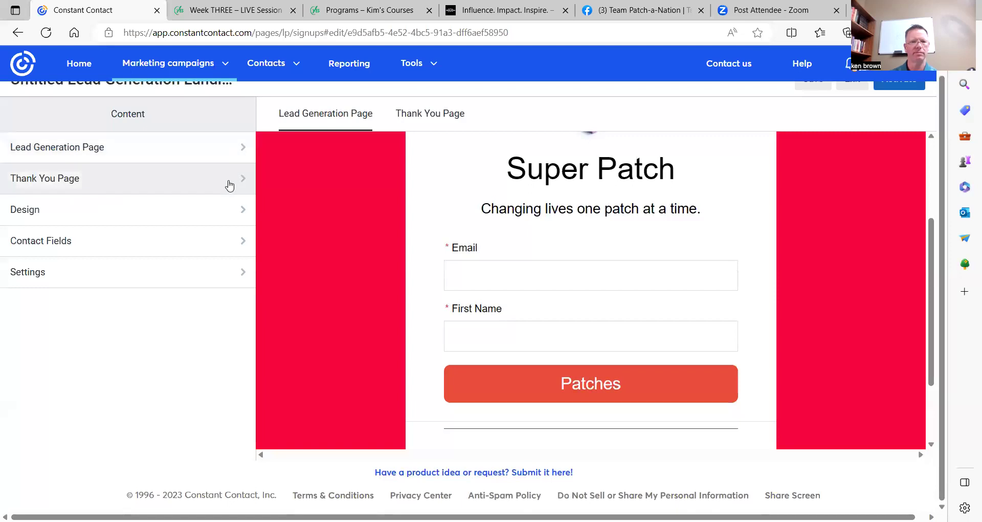
{"action": "left_click", "coordinate": [242, 244]}
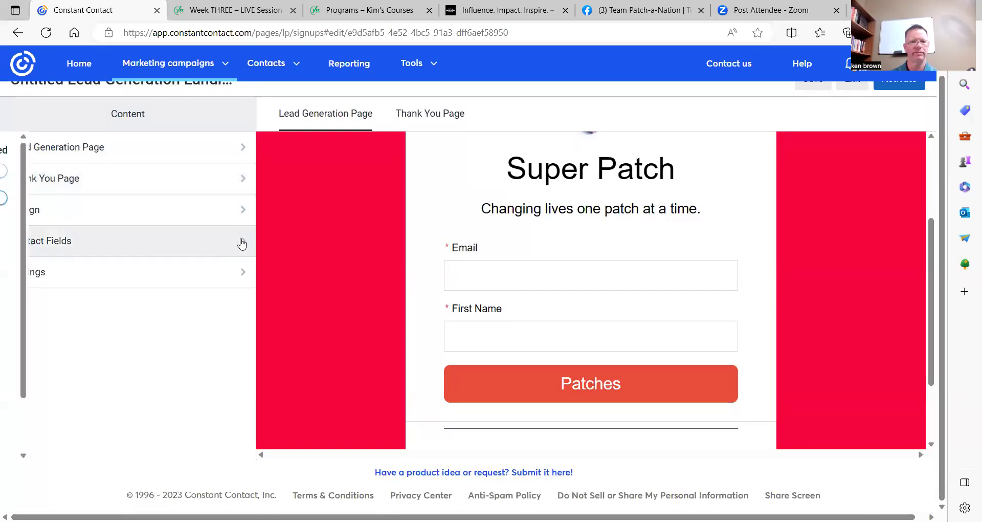
{"action": "scroll", "coordinate": [164, 307], "scroll_direction": "down", "scroll_amount": 2}
{"action": "left_click", "coordinate": [16, 115]}
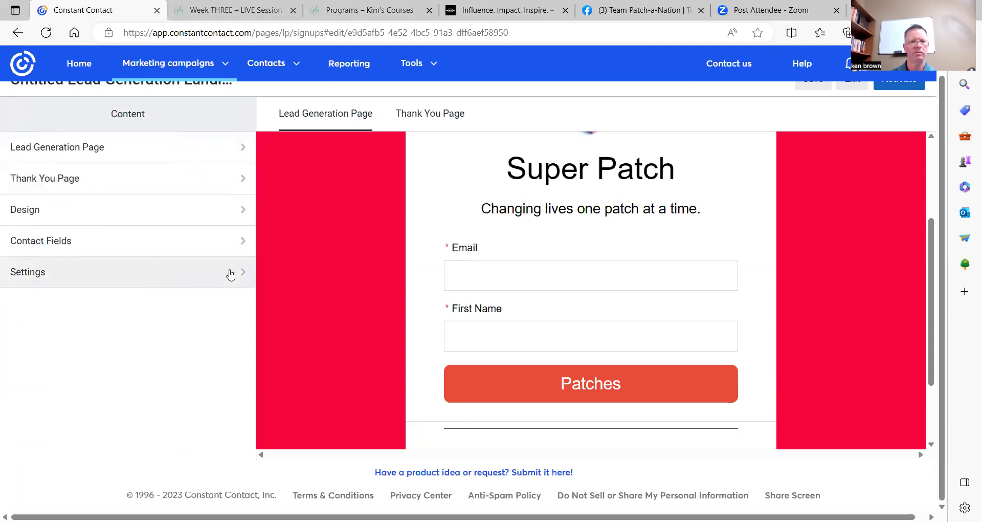
{"action": "left_click", "coordinate": [231, 275]}
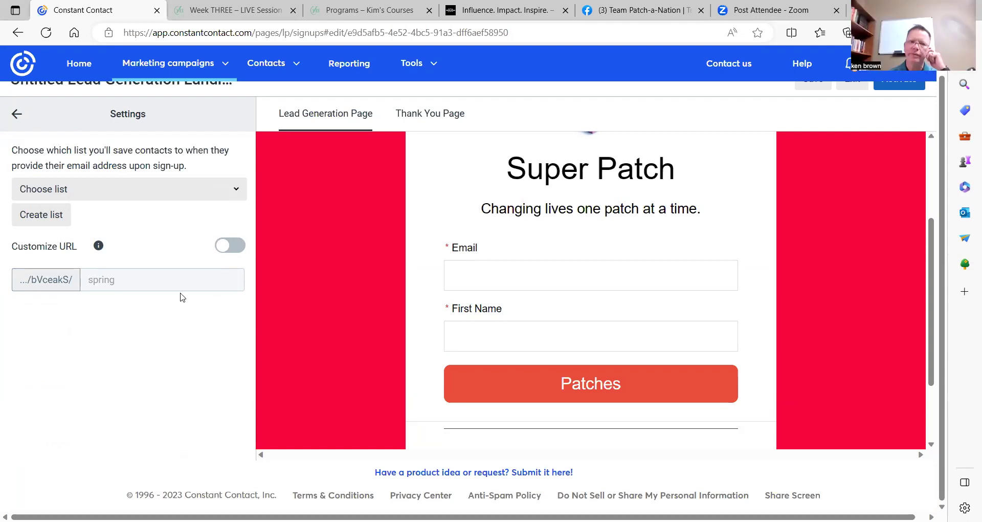
{"action": "scroll", "coordinate": [289, 302], "scroll_direction": "up", "scroll_amount": 3}
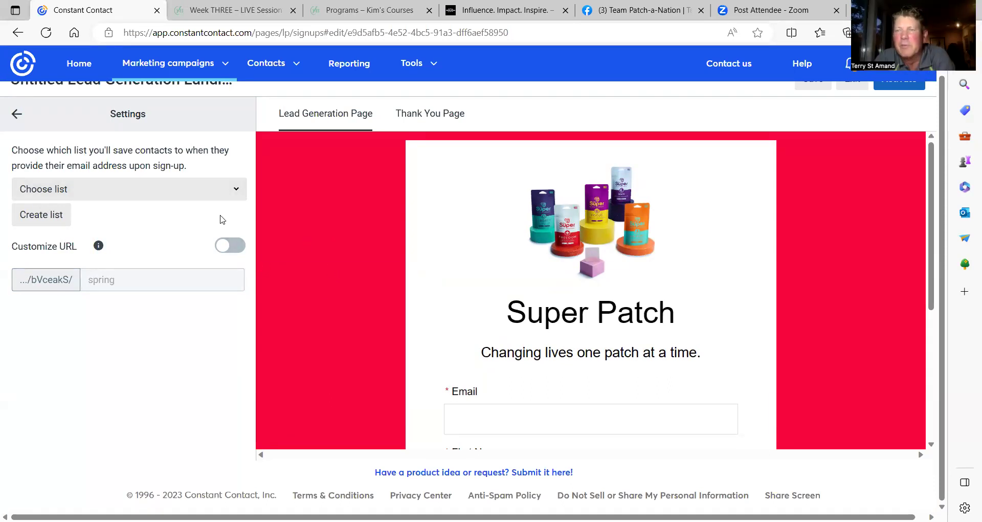
{"action": "scroll", "coordinate": [153, 233], "scroll_direction": "up", "scroll_amount": 1}
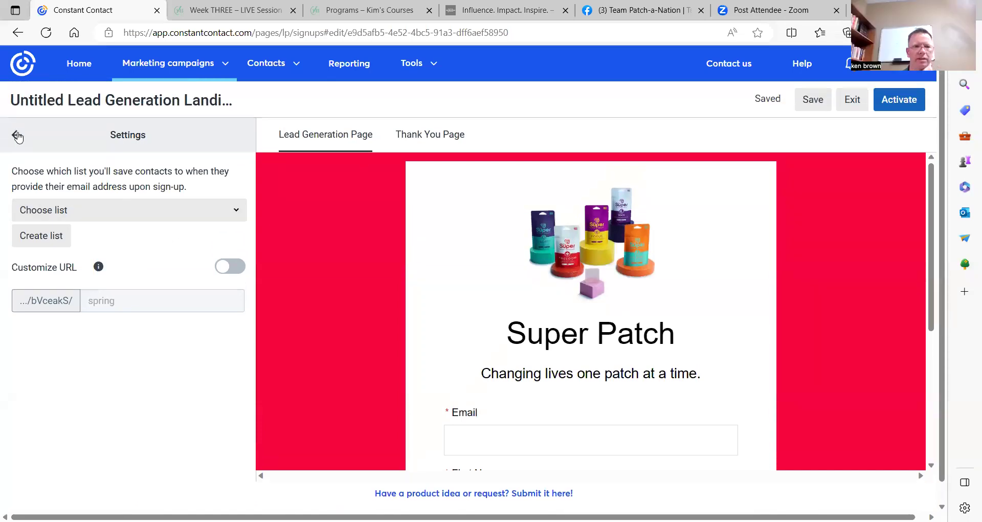
{"action": "left_click", "coordinate": [17, 136]}
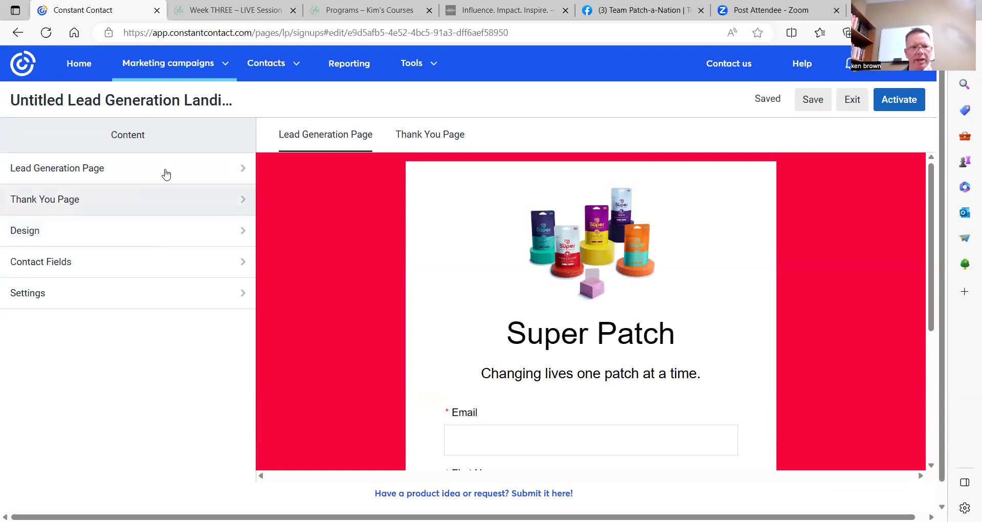
Review the Lead Generation Page content from top to bottom.
{"action": "left_click", "coordinate": [238, 172]}
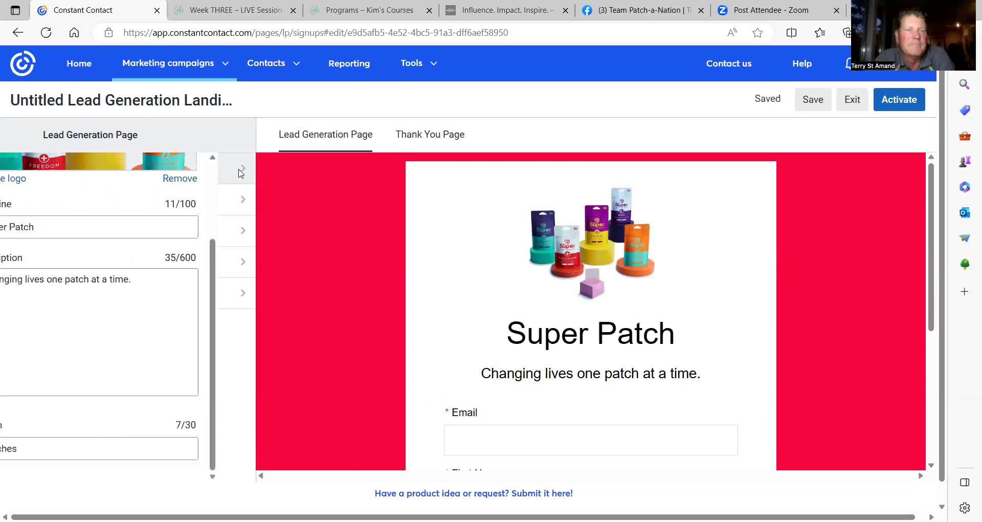
{"action": "scroll", "coordinate": [184, 322], "scroll_direction": "down", "scroll_amount": 1}
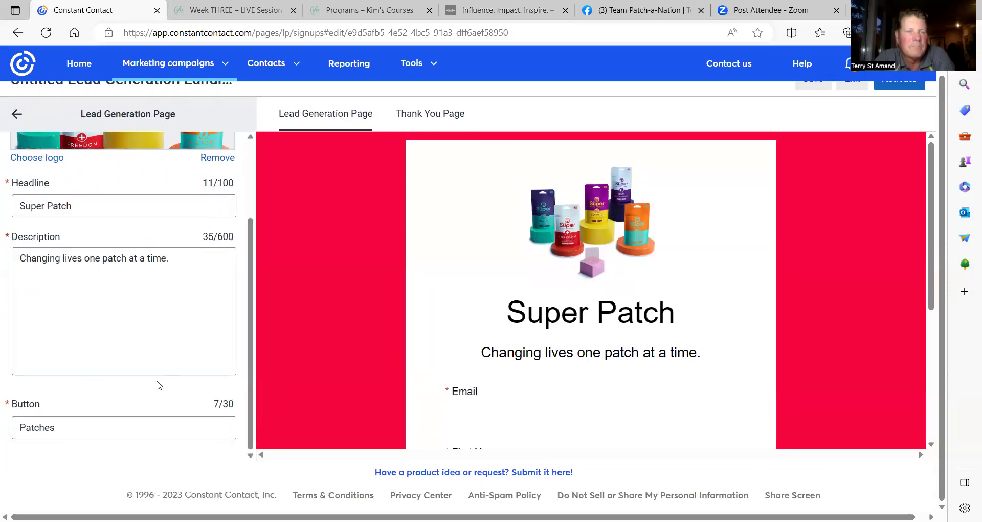
{"action": "scroll", "coordinate": [475, 317], "scroll_direction": "down", "scroll_amount": 3}
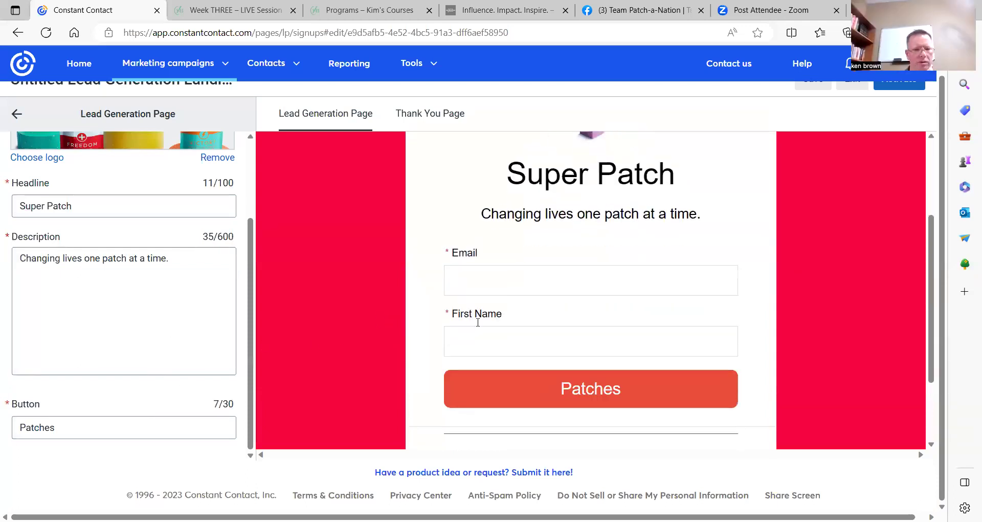
{"action": "scroll", "coordinate": [478, 323], "scroll_direction": "down", "scroll_amount": 2}
{"action": "scroll", "coordinate": [115, 295], "scroll_direction": "up", "scroll_amount": 3}
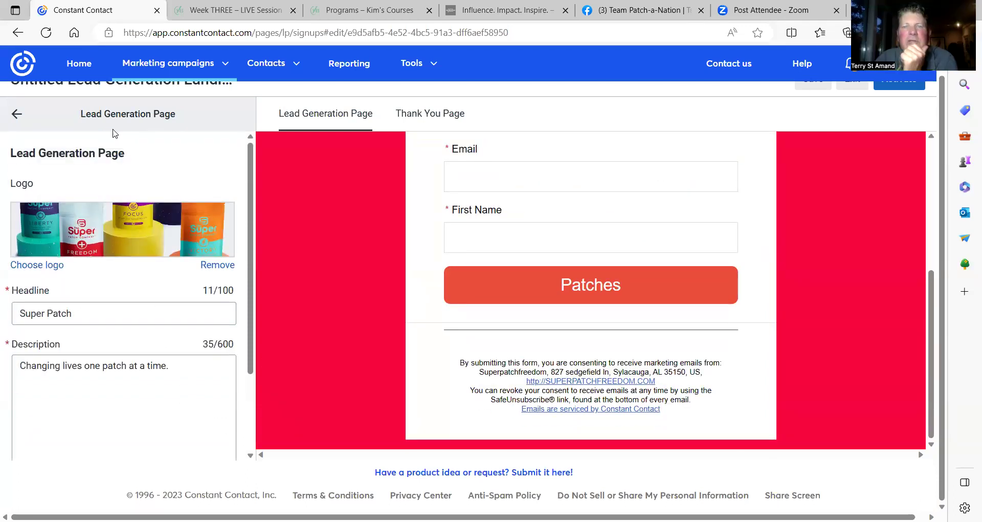
{"action": "left_click", "coordinate": [15, 114]}
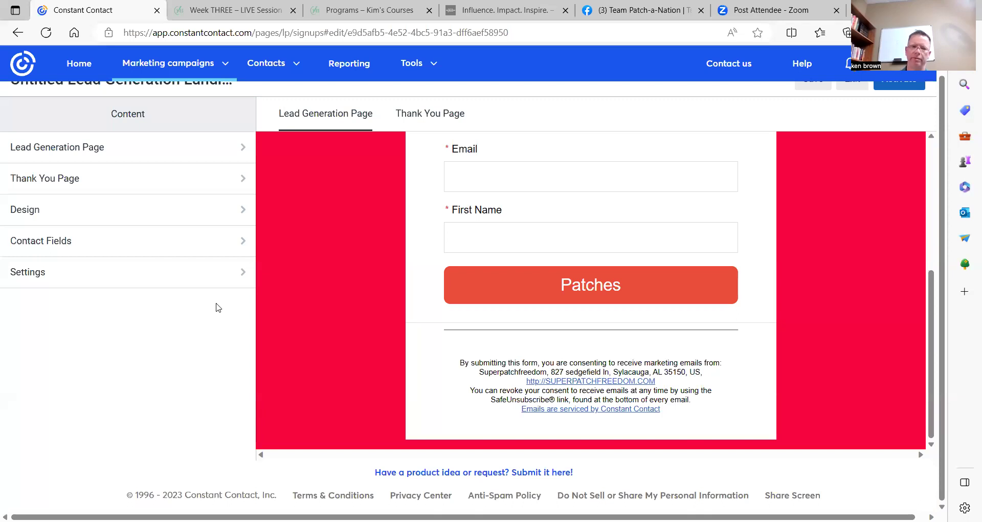
Preview the Thank You Page from Settings and follow its Visit our Website button.
{"action": "left_click", "coordinate": [240, 277]}
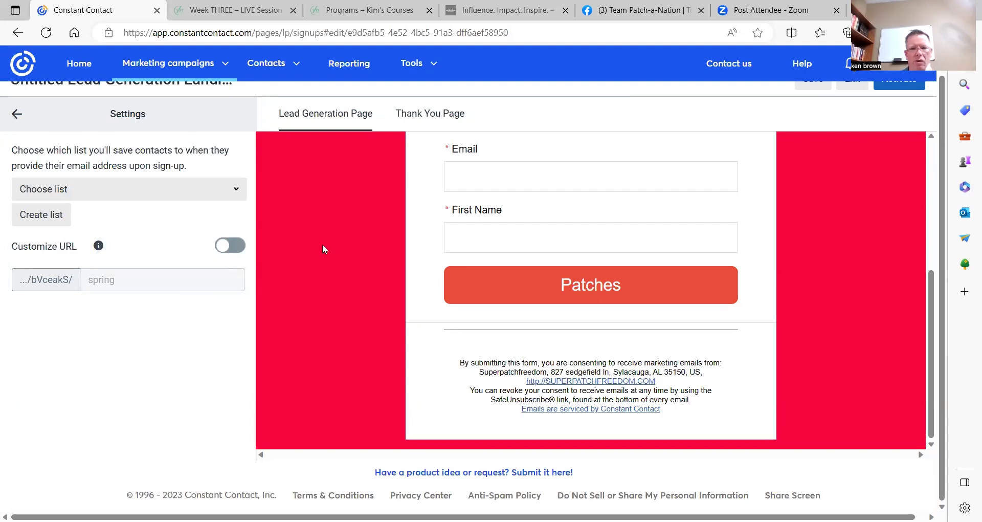
{"action": "scroll", "coordinate": [576, 332], "scroll_direction": "up", "scroll_amount": 5}
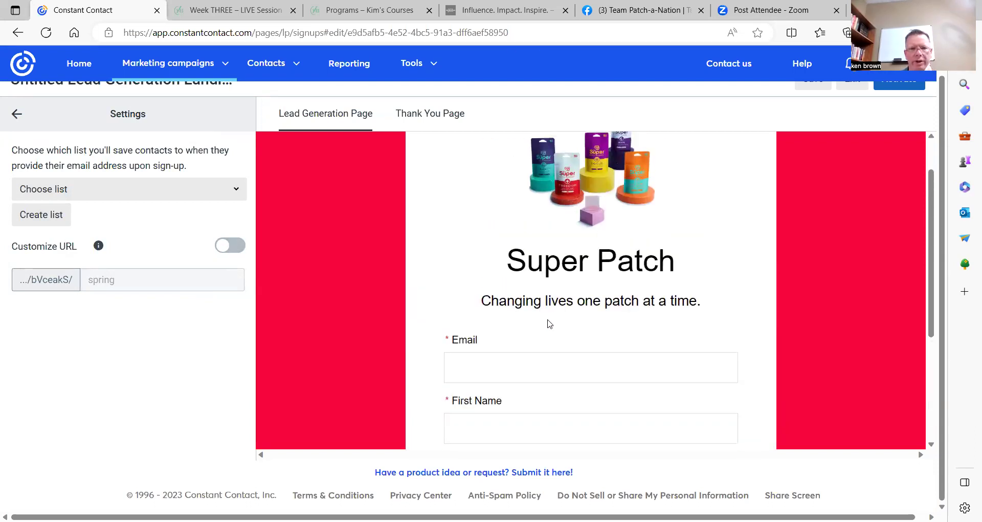
{"action": "left_click", "coordinate": [426, 115]}
{"action": "scroll", "coordinate": [500, 220], "scroll_direction": "down", "scroll_amount": 3}
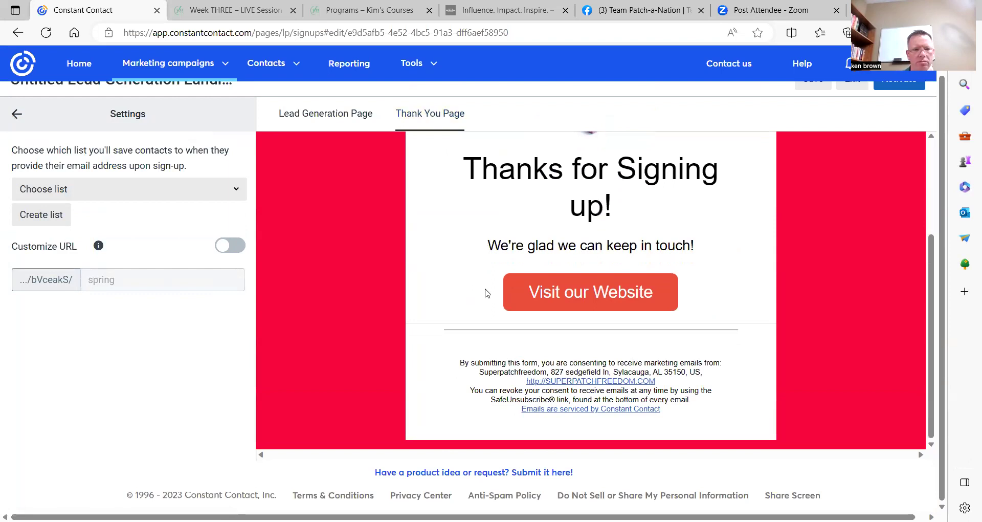
{"action": "left_click", "coordinate": [576, 300]}
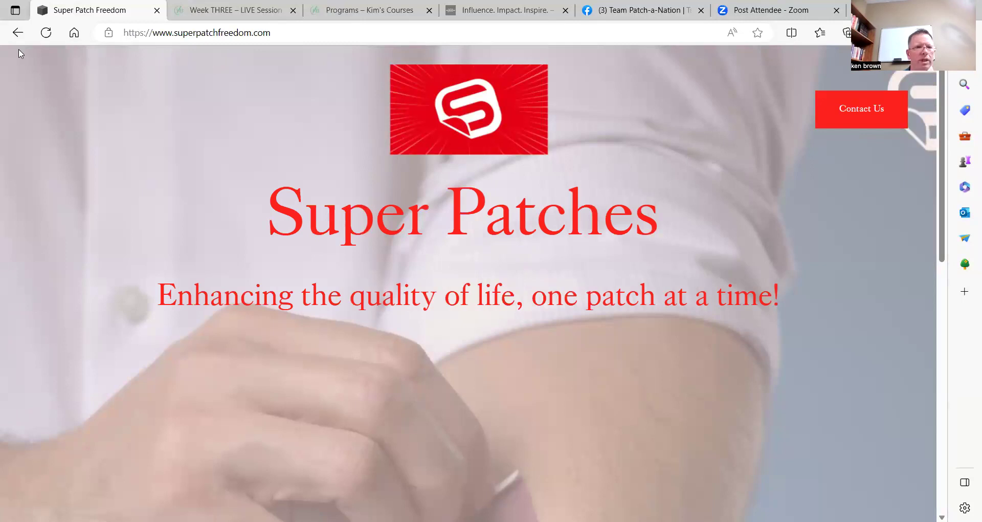
Go back in the browser to the Constant Contact landing page editor.
{"action": "left_click", "coordinate": [16, 34]}
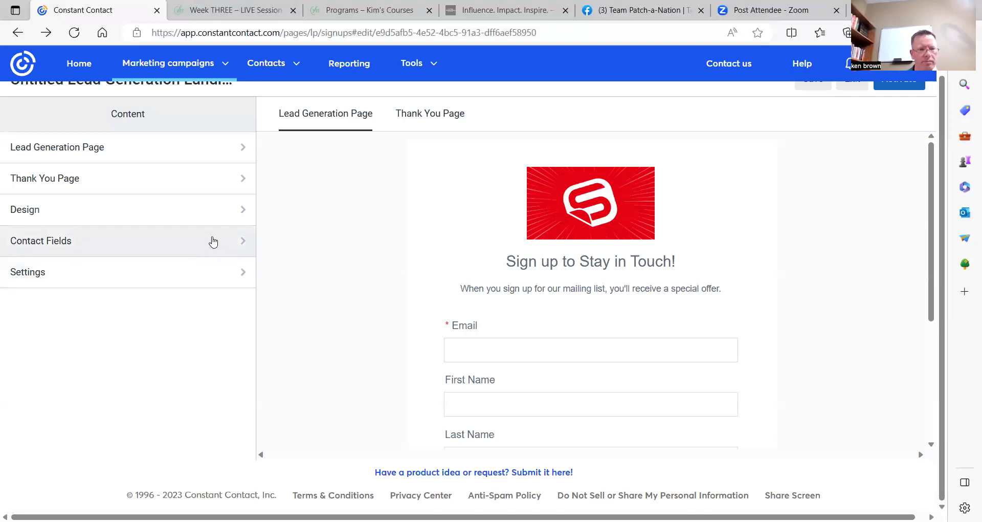
Review the landing page's Design options and its Contact Fields, returning to the Content list each time.
{"action": "left_click", "coordinate": [232, 212]}
{"action": "scroll", "coordinate": [160, 335], "scroll_direction": "down", "scroll_amount": 3}
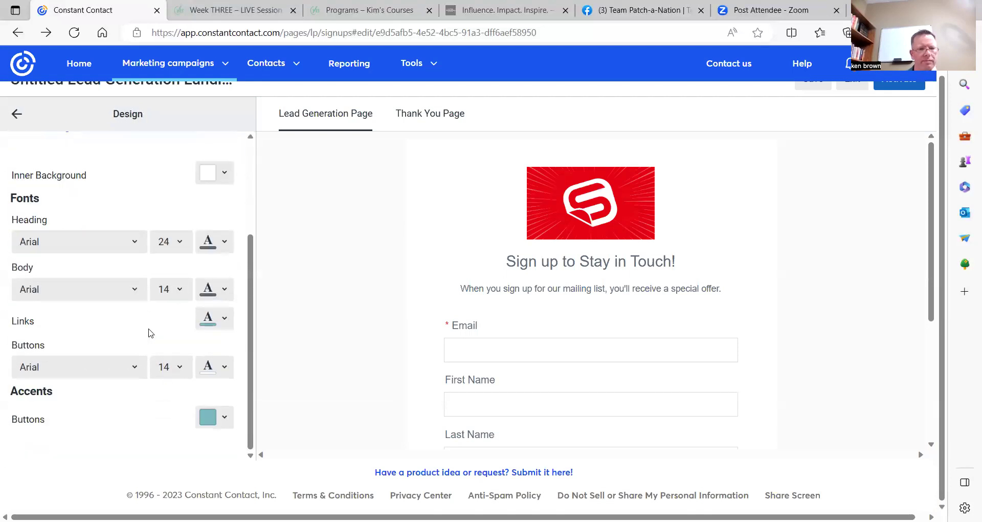
{"action": "scroll", "coordinate": [109, 270], "scroll_direction": "up", "scroll_amount": 3}
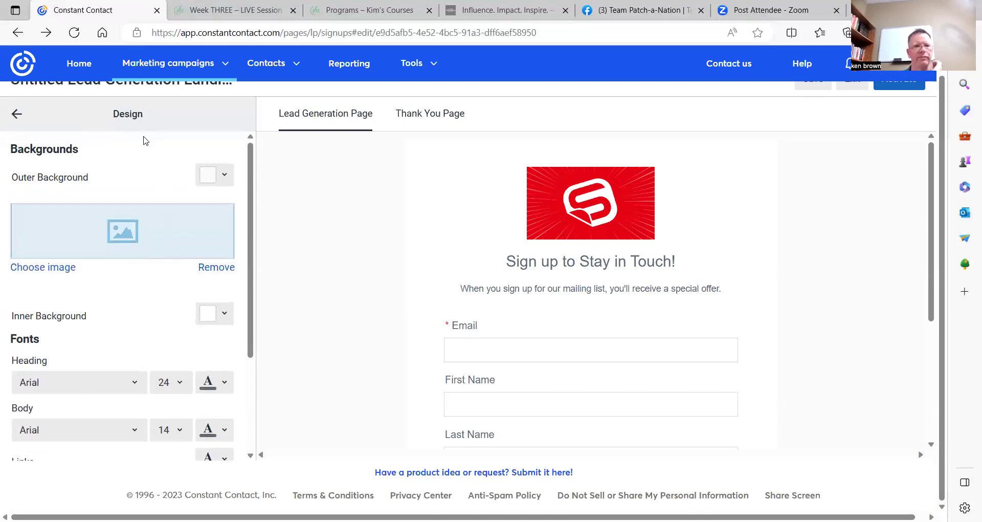
{"action": "left_click", "coordinate": [17, 114]}
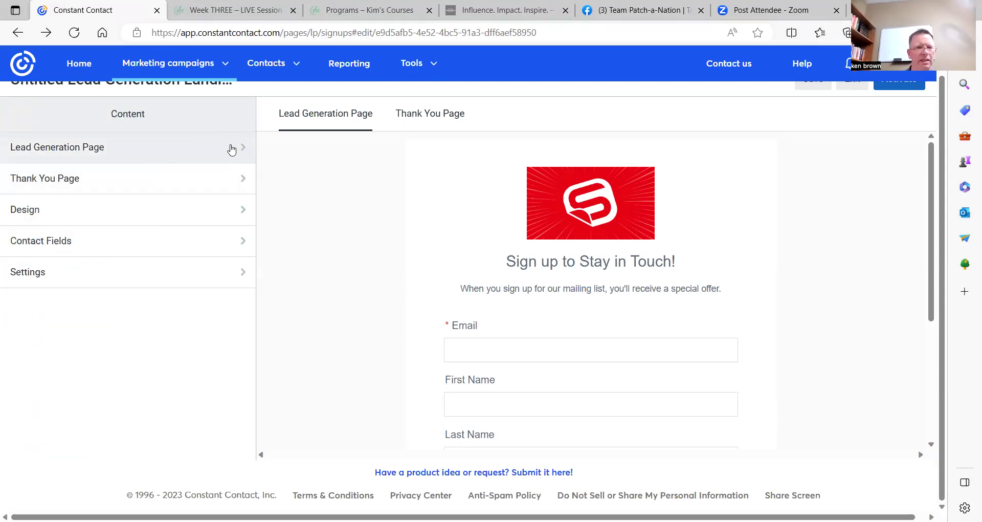
{"action": "left_click", "coordinate": [237, 241]}
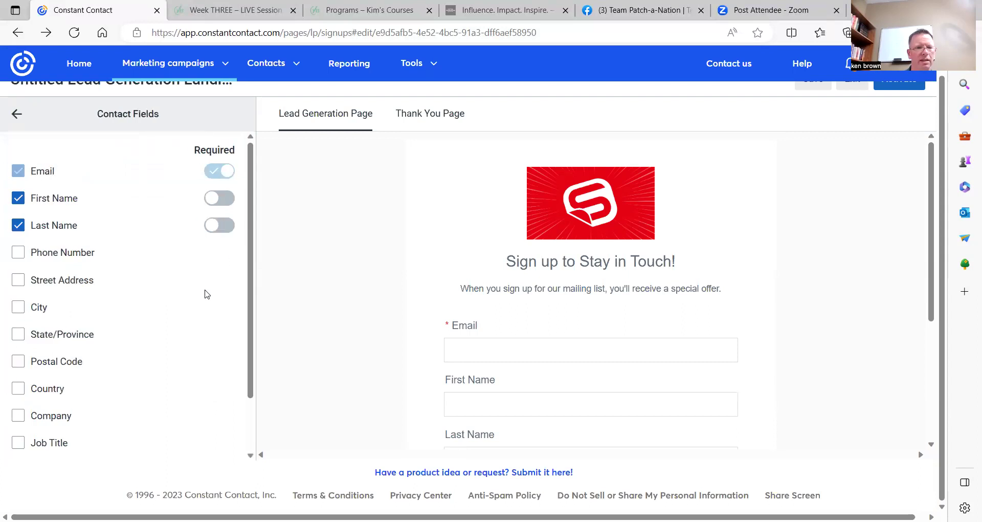
{"action": "scroll", "coordinate": [194, 315], "scroll_direction": "down", "scroll_amount": 2}
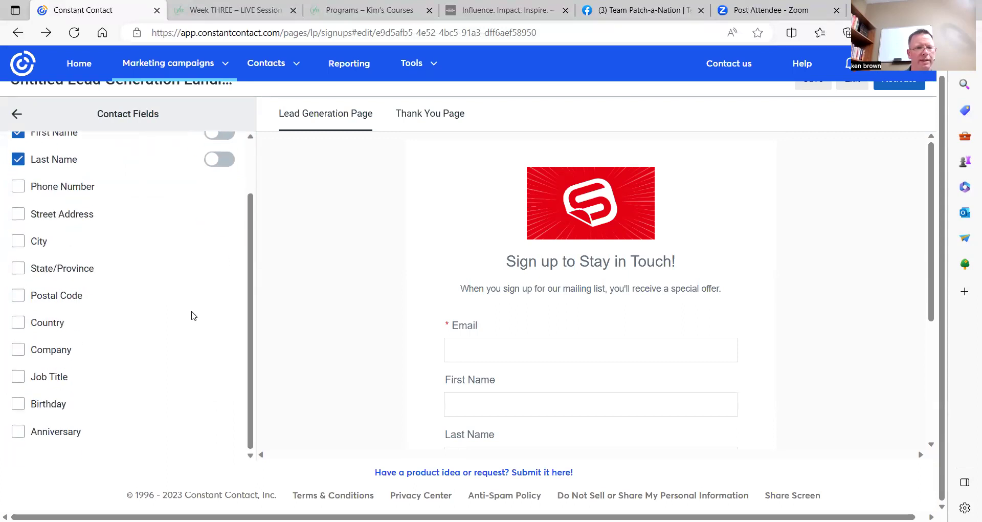
{"action": "left_click", "coordinate": [17, 114]}
Preview the Thank You Page, then bring up the landing page Settings.
{"action": "scroll", "coordinate": [565, 323], "scroll_direction": "down", "scroll_amount": 4}
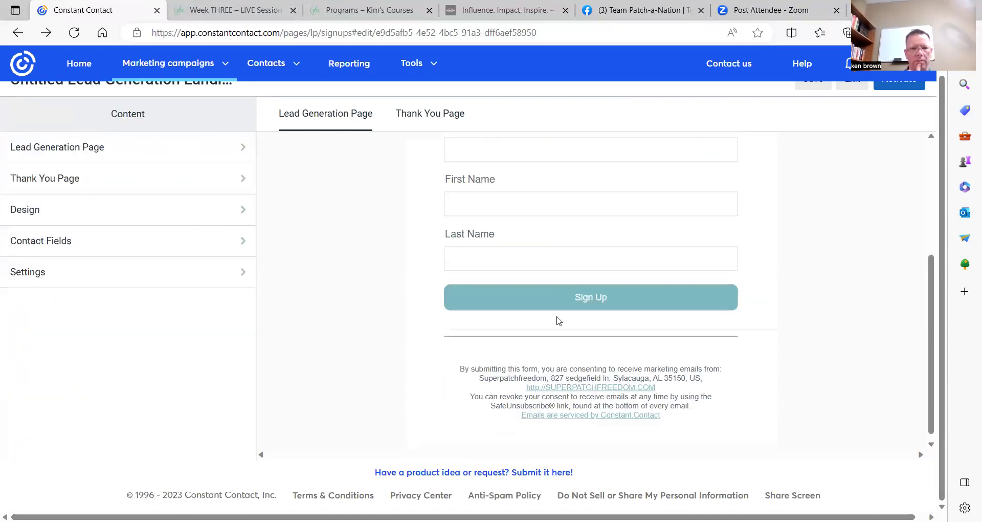
{"action": "left_click", "coordinate": [430, 116]}
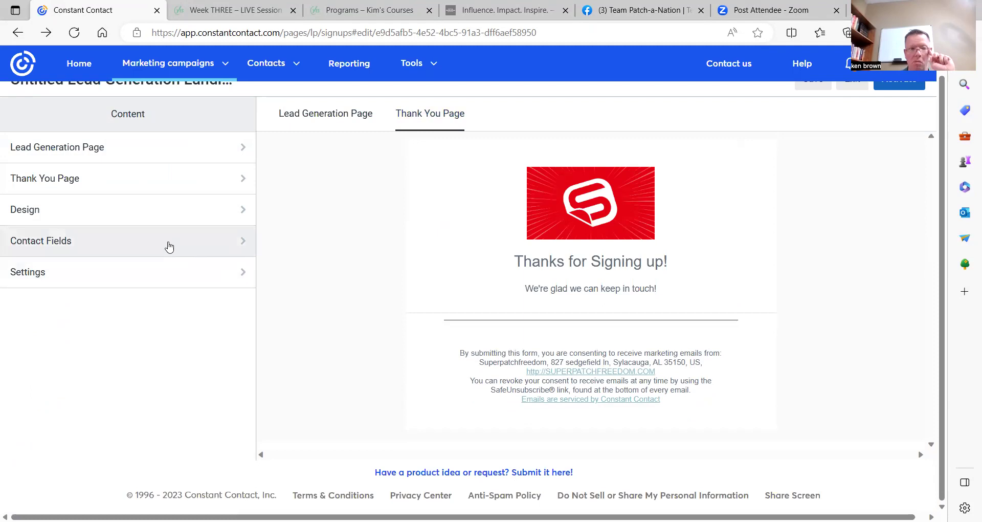
{"action": "scroll", "coordinate": [168, 246], "scroll_direction": "up", "scroll_amount": 1}
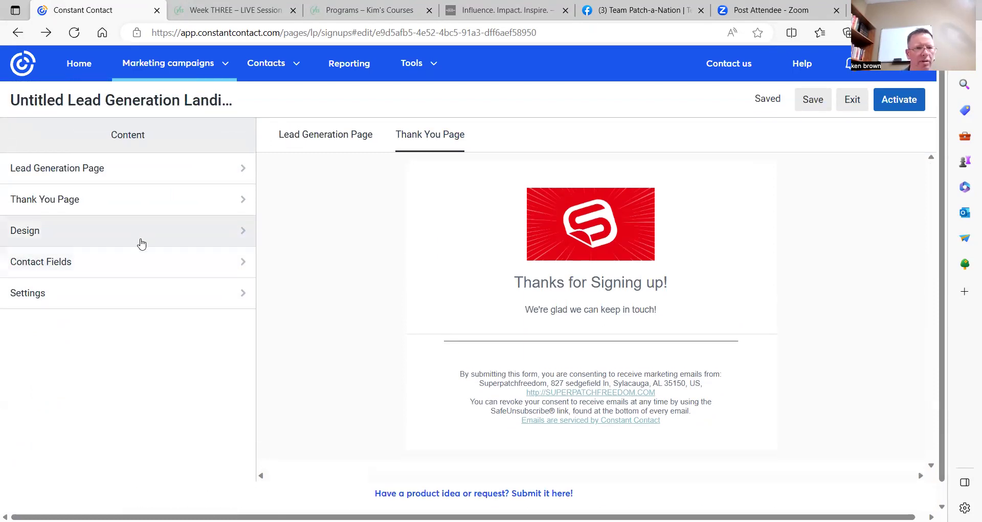
{"action": "left_click", "coordinate": [59, 299]}
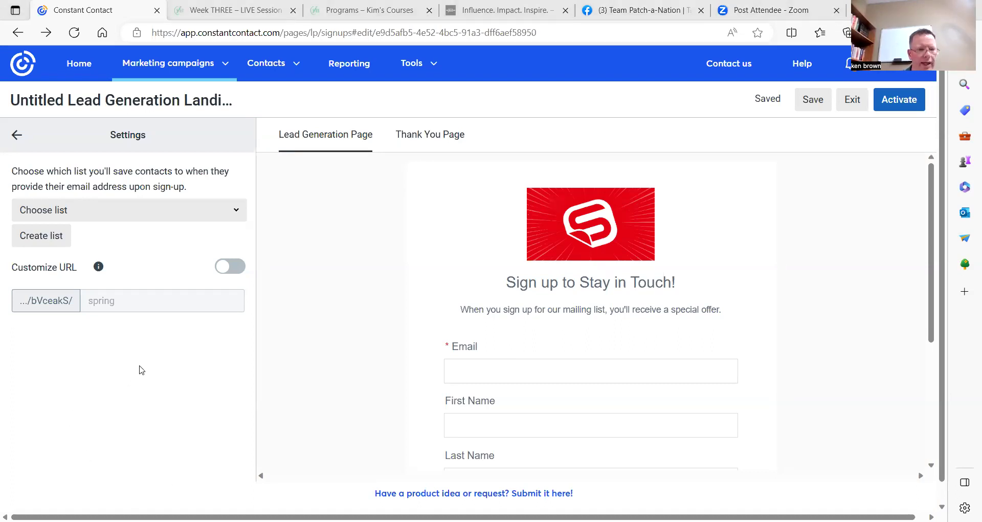
Switch Customize URL on and back off, leaving the page's custom URL disabled.
{"action": "left_click", "coordinate": [229, 267]}
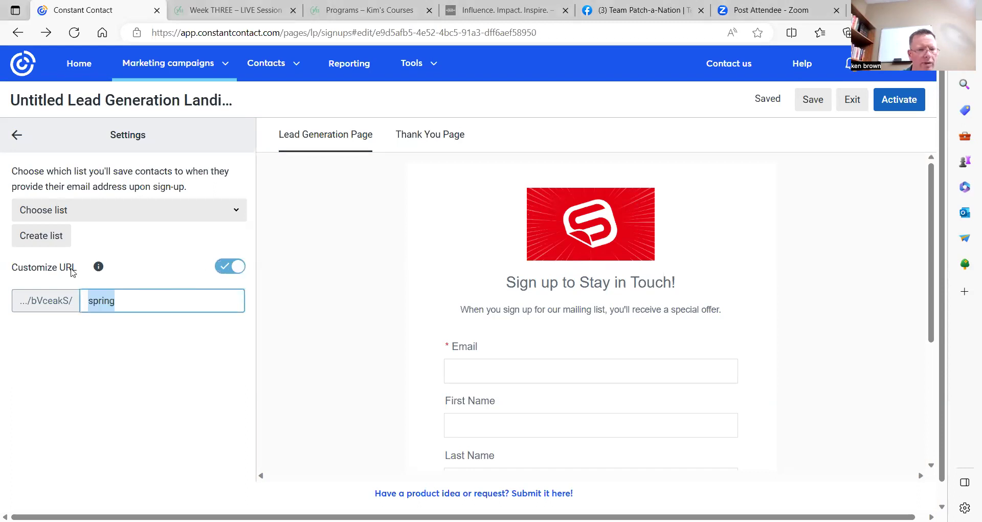
{"action": "left_click", "coordinate": [226, 266]}
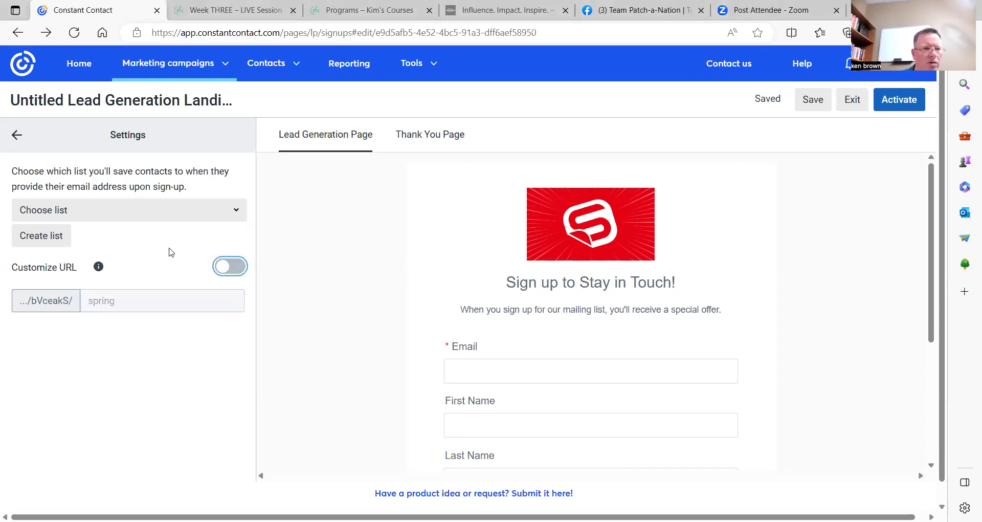
{"action": "scroll", "coordinate": [425, 312], "scroll_direction": "down", "scroll_amount": 5}
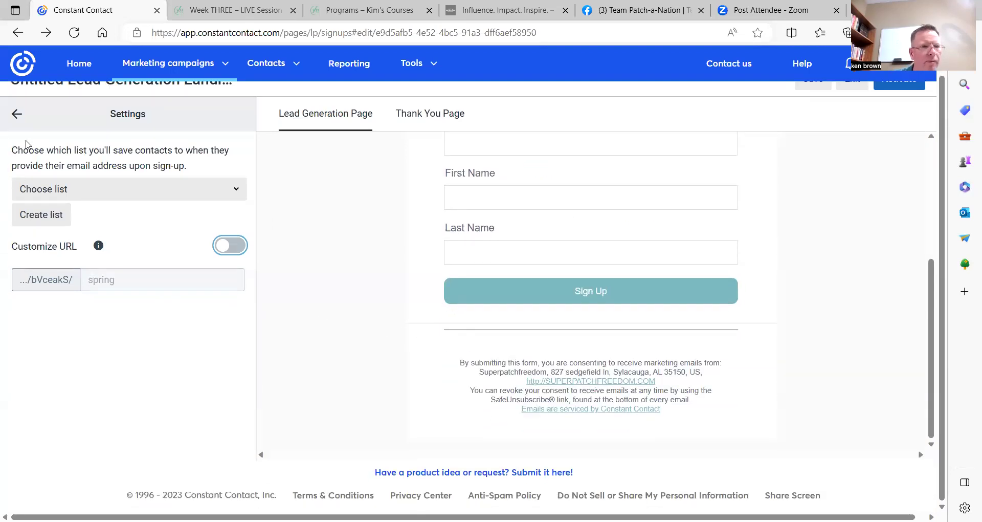
{"action": "left_click", "coordinate": [19, 116]}
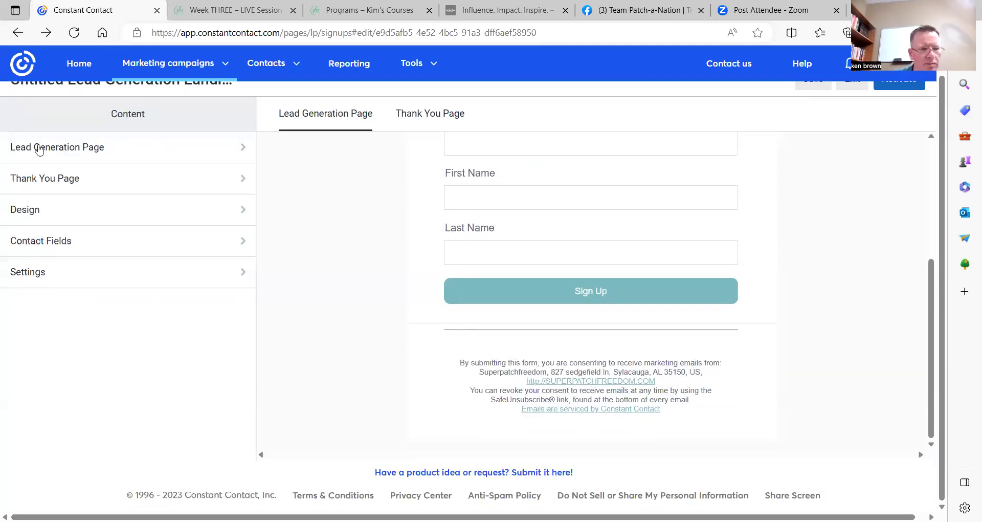
Look over the form's contact fields and the Lead Generation Page settings.
{"action": "left_click", "coordinate": [34, 246]}
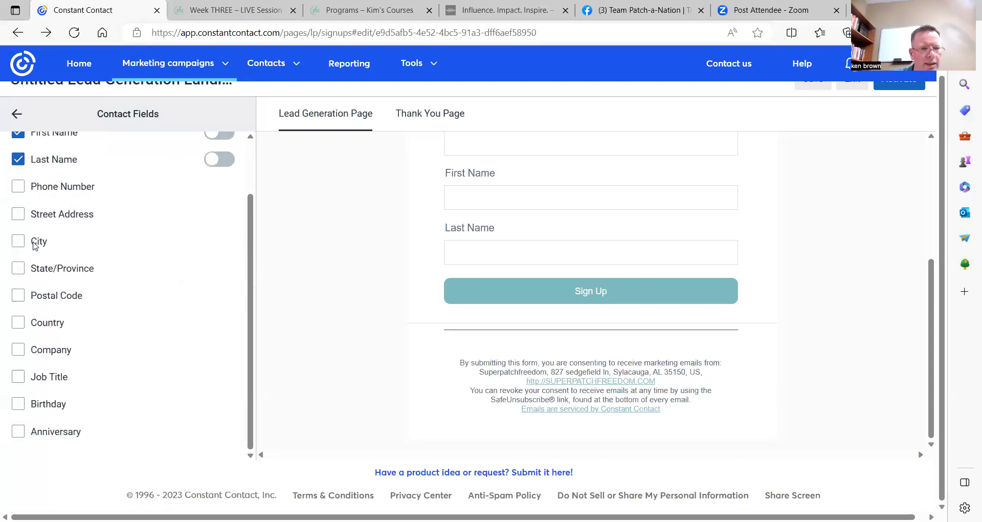
{"action": "scroll", "coordinate": [148, 328], "scroll_direction": "up", "scroll_amount": 2}
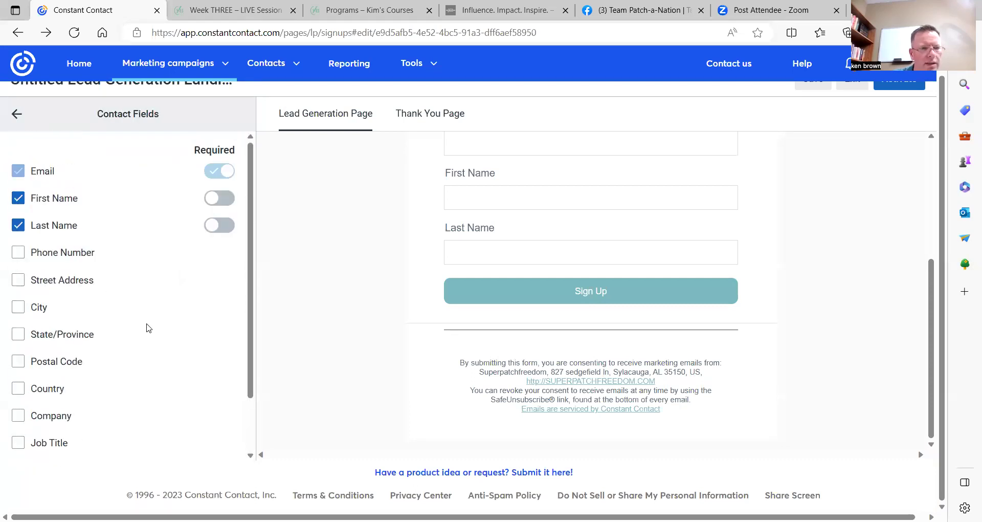
{"action": "left_click", "coordinate": [17, 114]}
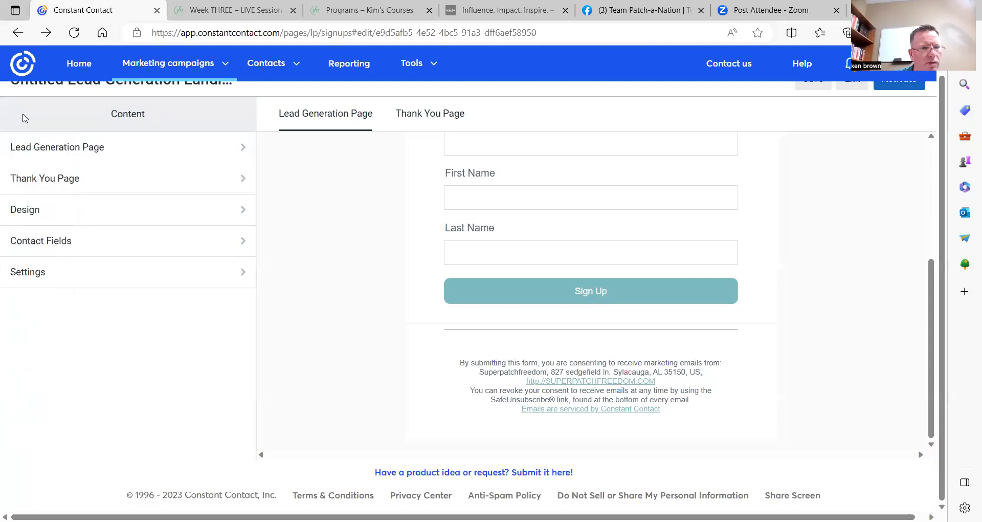
{"action": "left_click", "coordinate": [160, 150]}
{"action": "scroll", "coordinate": [155, 323], "scroll_direction": "down", "scroll_amount": 2}
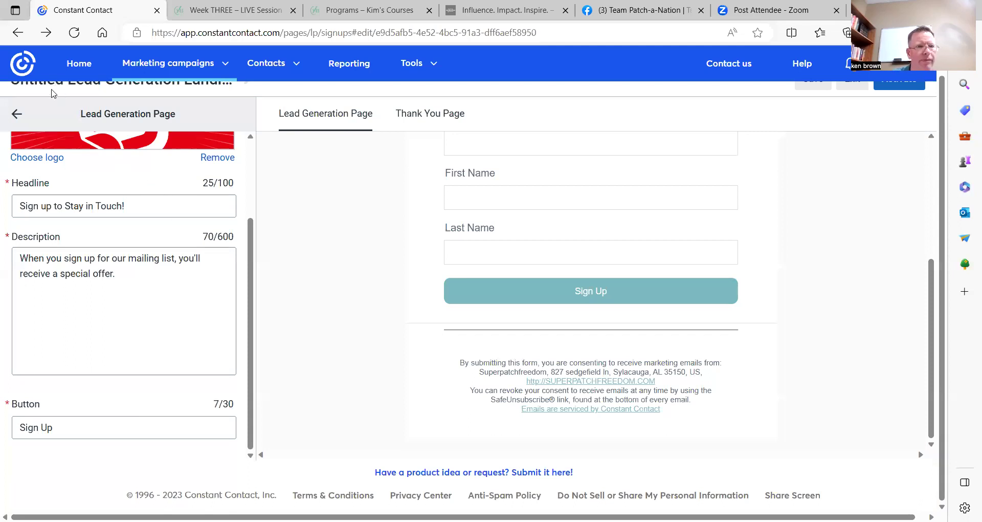
{"action": "left_click", "coordinate": [17, 114]}
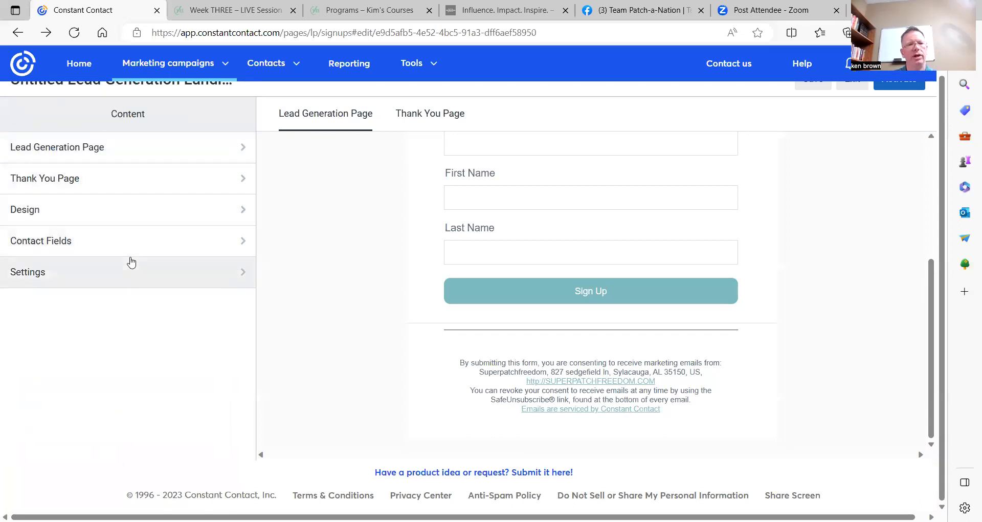
Recheck Contact Fields, toggle Customize URL on and off in Settings, and preview the Thank You Page.
{"action": "left_click", "coordinate": [193, 243]}
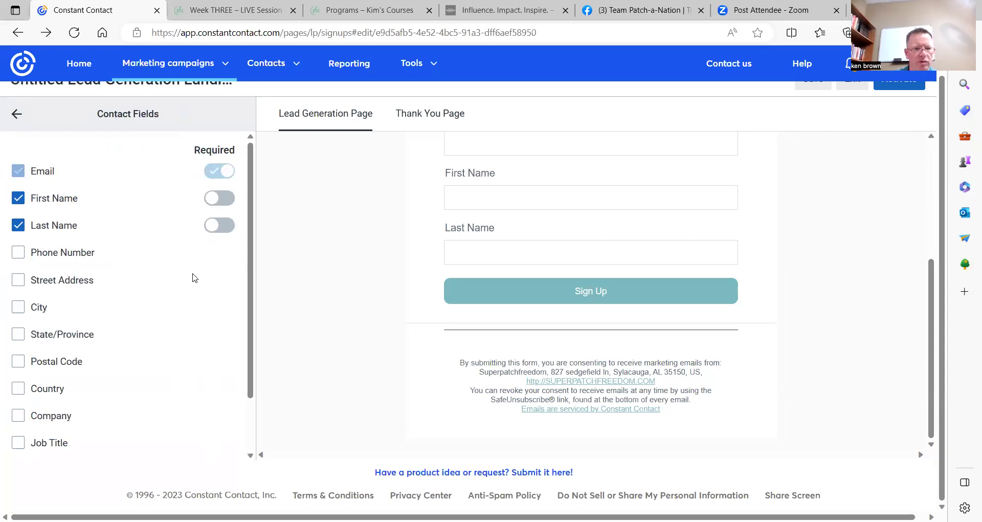
{"action": "scroll", "coordinate": [187, 292], "scroll_direction": "down", "scroll_amount": 2}
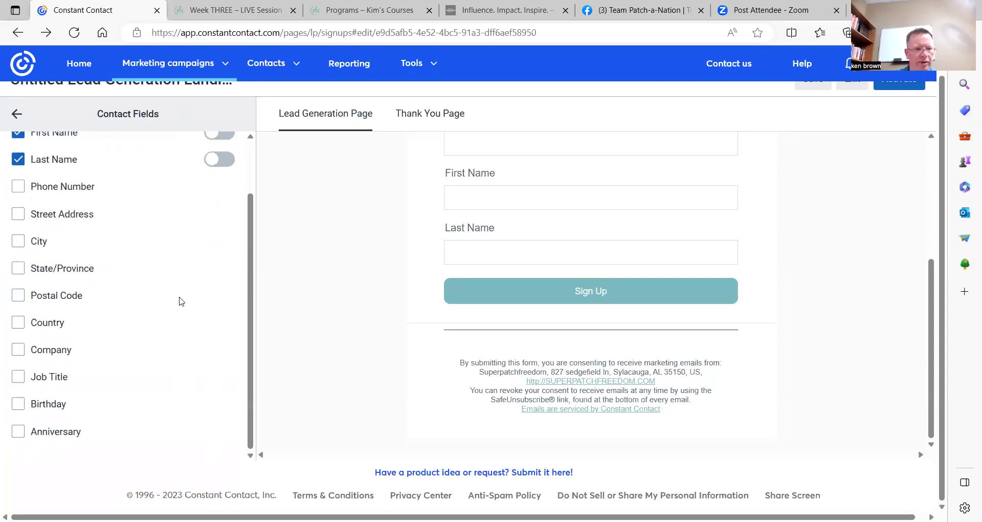
{"action": "left_click", "coordinate": [18, 115]}
{"action": "left_click", "coordinate": [117, 271]}
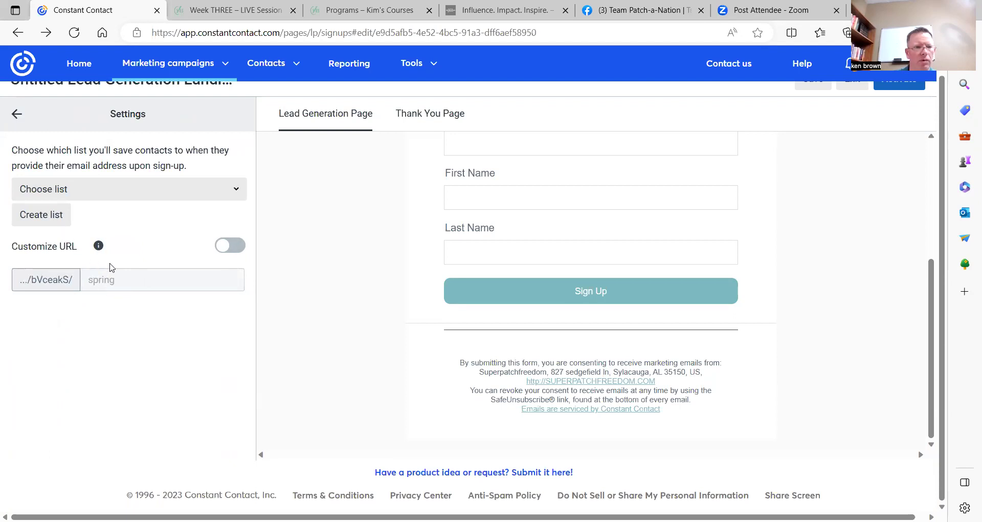
{"action": "left_click", "coordinate": [237, 252]}
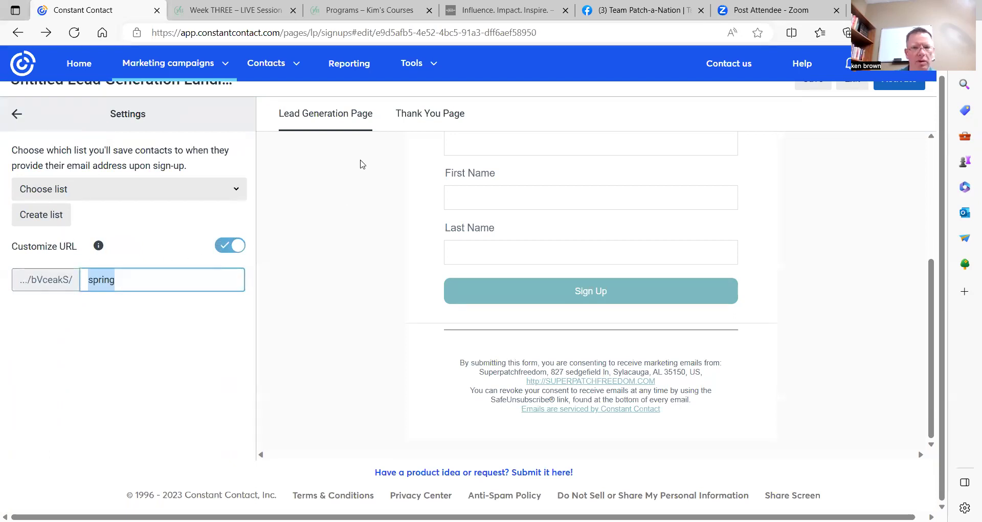
{"action": "left_click", "coordinate": [229, 251]}
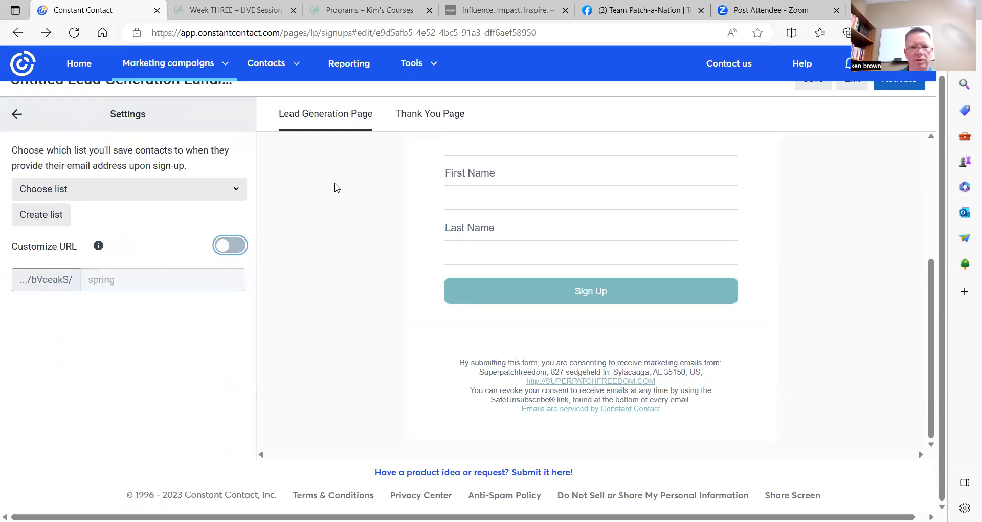
{"action": "left_click", "coordinate": [430, 115]}
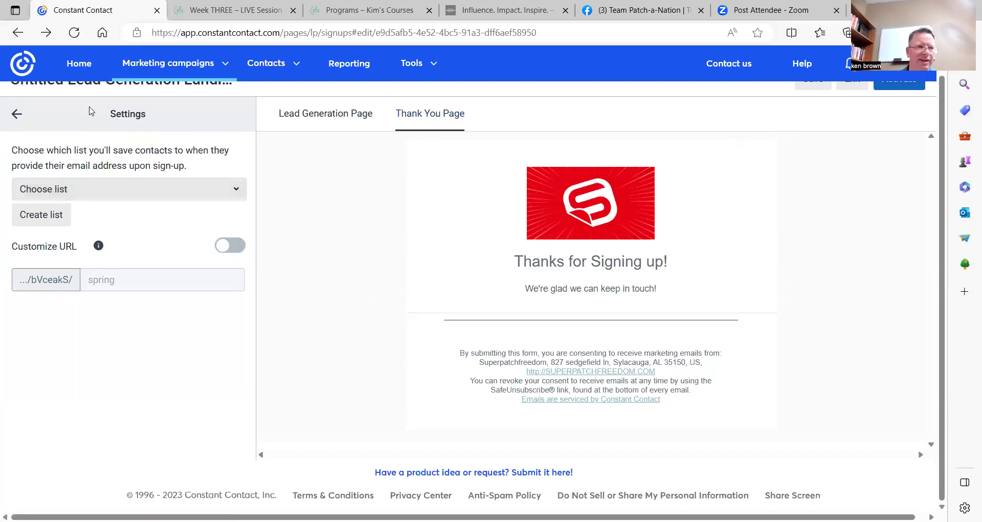
{"action": "left_click", "coordinate": [17, 113]}
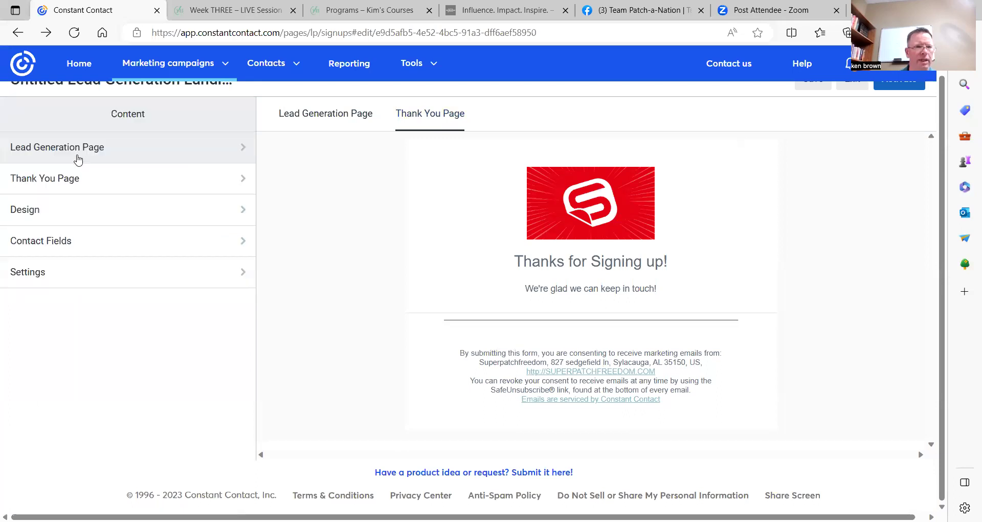
Open the Lead Generation Page editor with the 'Sign up to Stay in Touch!' headline.
{"action": "left_click", "coordinate": [244, 155]}
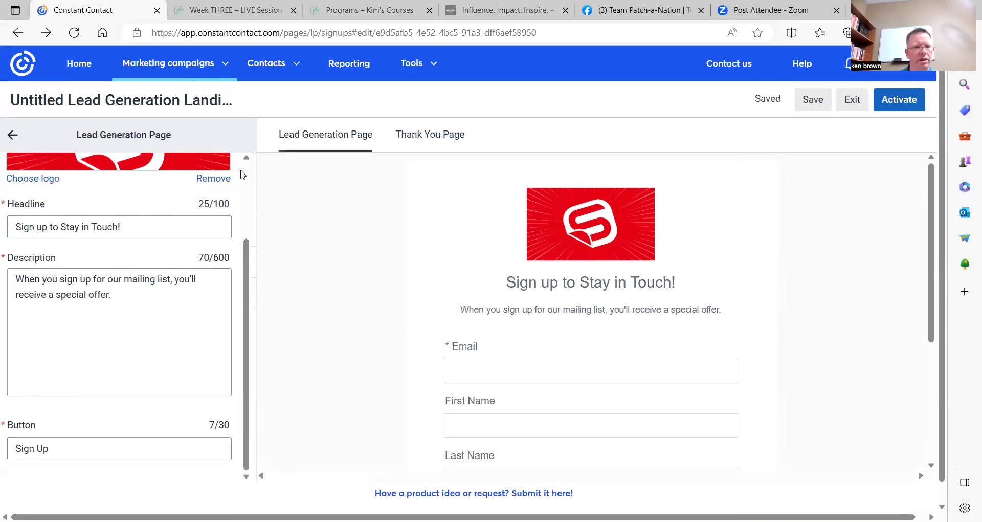
{"action": "scroll", "coordinate": [189, 278], "scroll_direction": "down", "scroll_amount": 1}
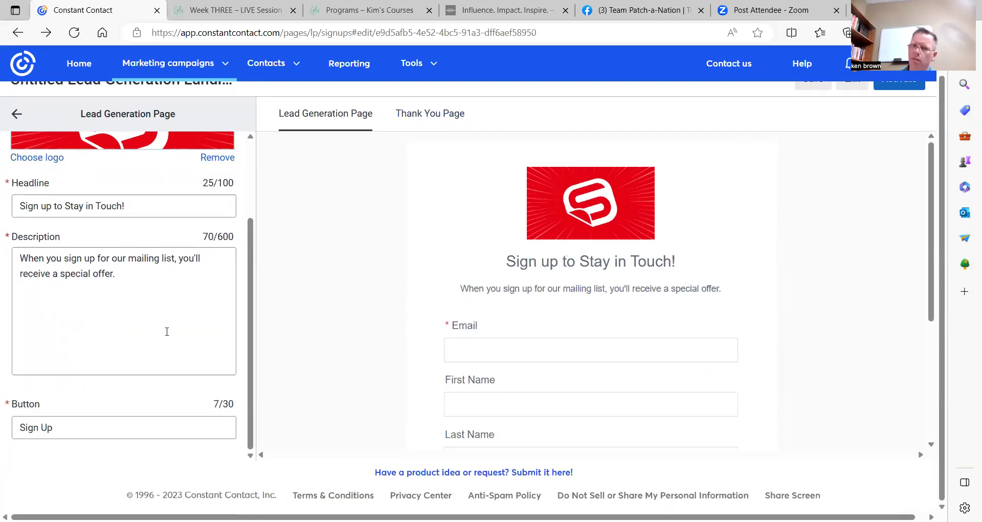
{"action": "scroll", "coordinate": [161, 330], "scroll_direction": "up", "scroll_amount": 2}
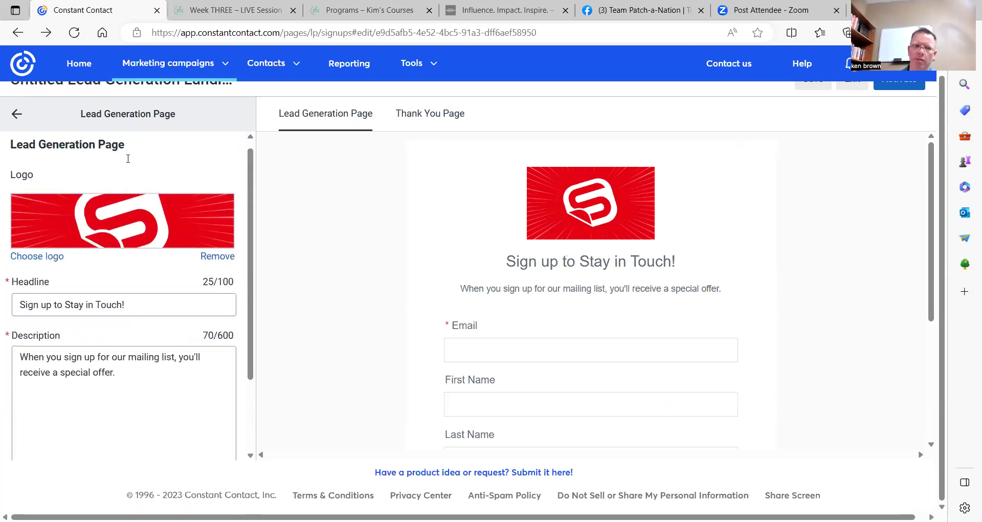
Give the Thank You Page a 'Visit our Website' button linked to the webpage SUPERPATCHFREEDOM.COM.
{"action": "left_click", "coordinate": [17, 113]}
{"action": "left_click", "coordinate": [177, 184]}
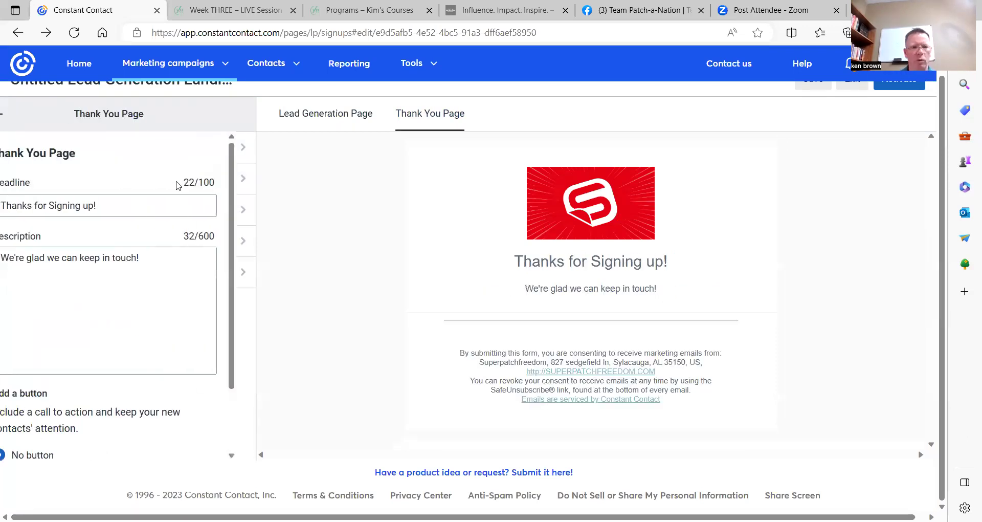
{"action": "scroll", "coordinate": [176, 262], "scroll_direction": "down", "scroll_amount": 2}
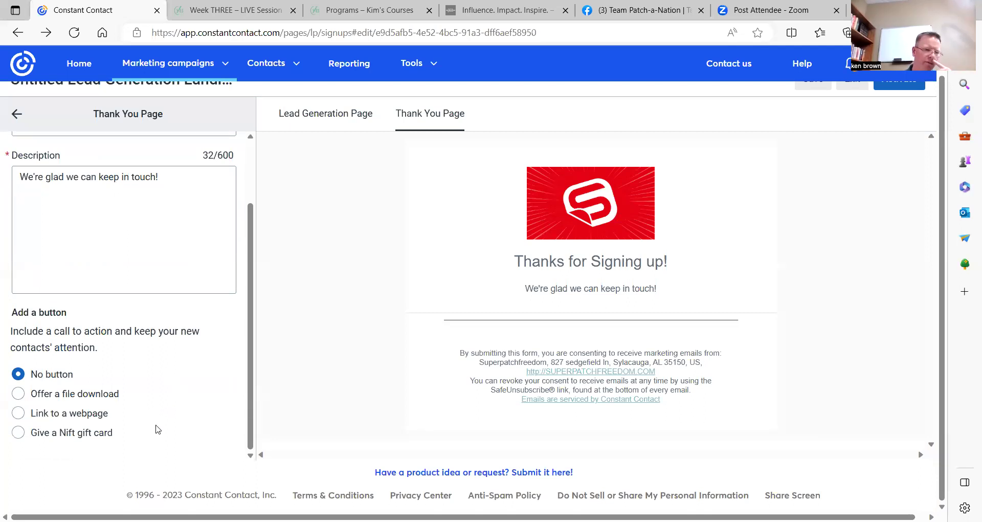
{"action": "left_click", "coordinate": [20, 414]}
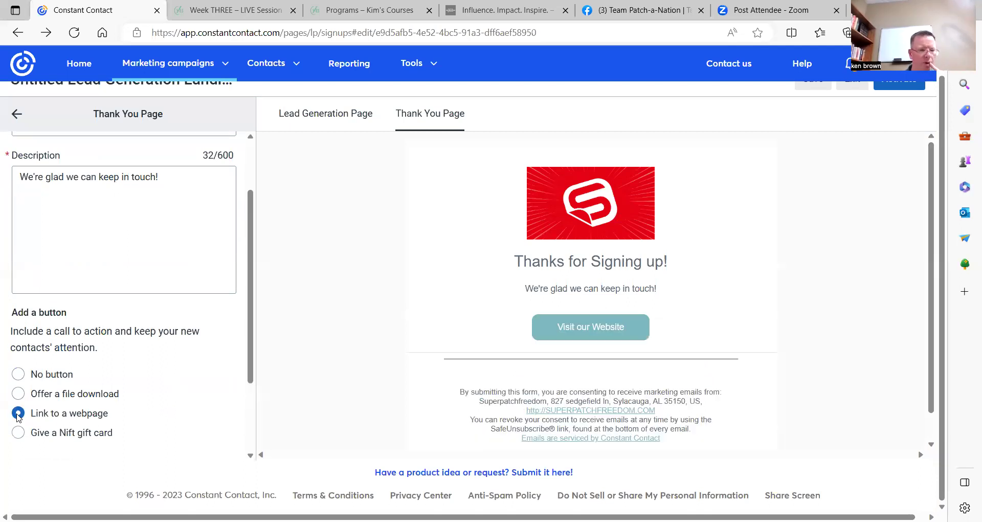
{"action": "scroll", "coordinate": [184, 372], "scroll_direction": "down", "scroll_amount": 3}
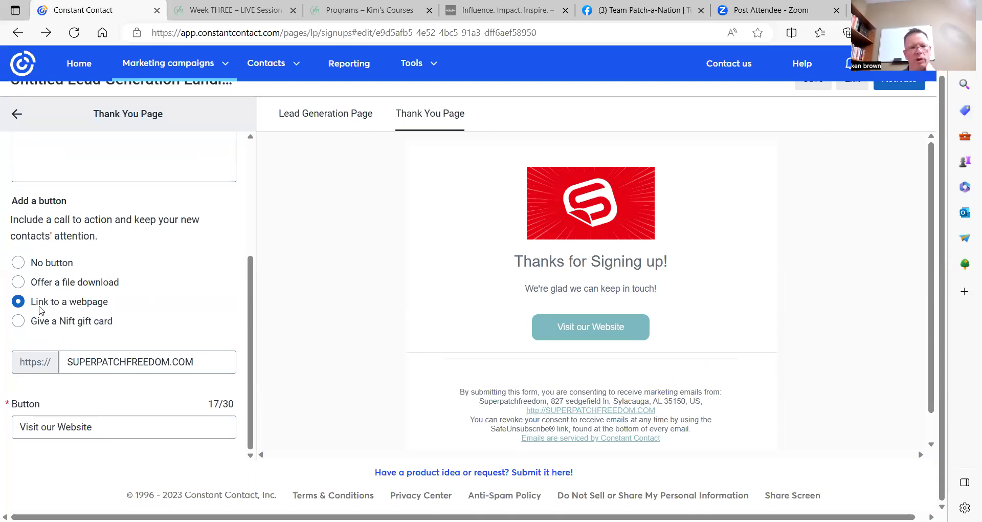
{"action": "scroll", "coordinate": [133, 178], "scroll_direction": "up", "scroll_amount": 4}
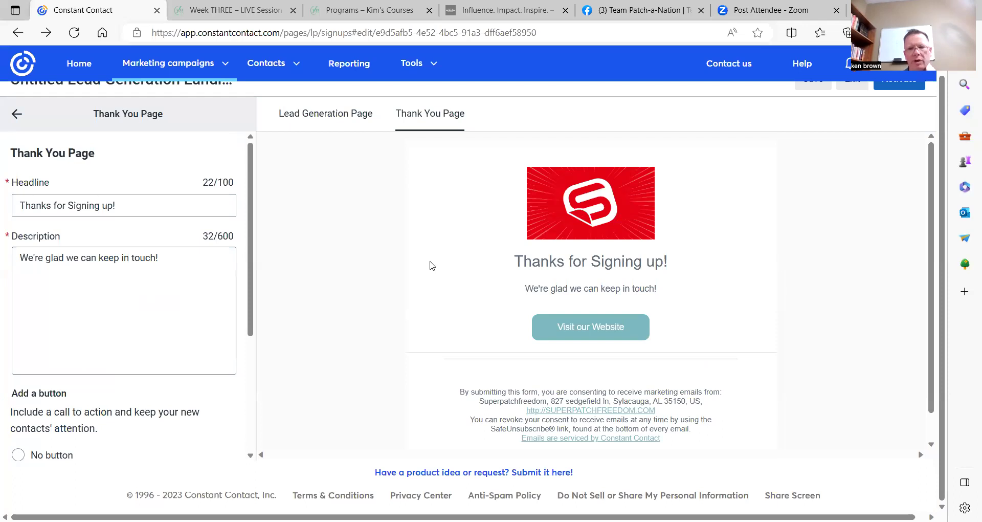
{"action": "scroll", "coordinate": [152, 339], "scroll_direction": "down", "scroll_amount": 3}
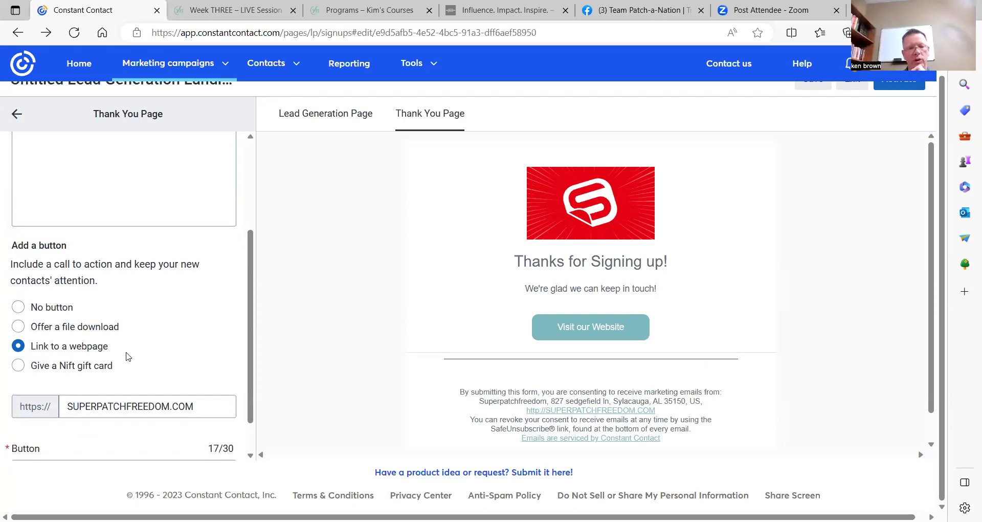
{"action": "scroll", "coordinate": [165, 323], "scroll_direction": "down", "scroll_amount": 1}
Replace the button's link with the personal Super Patch store address and confirm it opens the store.
{"action": "left_click_drag", "start_coordinate": [70, 361], "coordinate": [210, 363]}
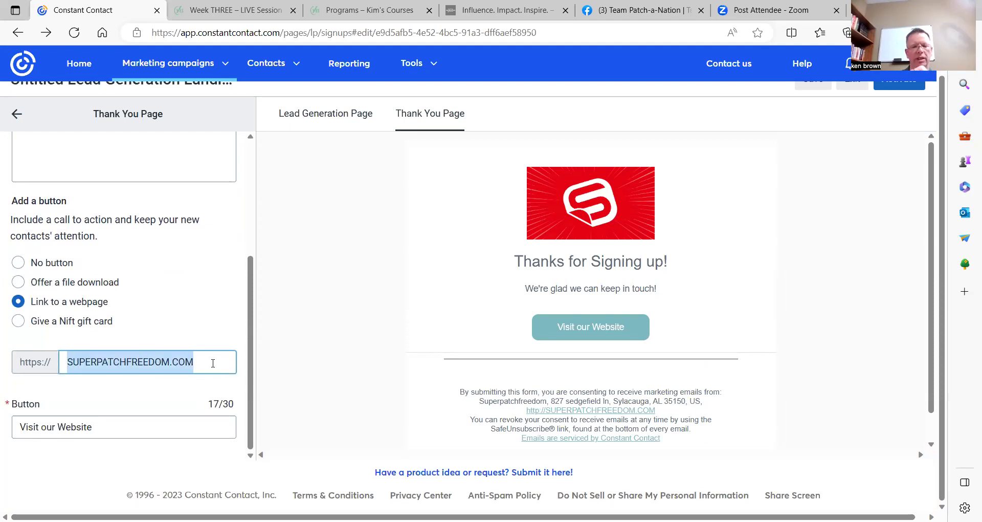
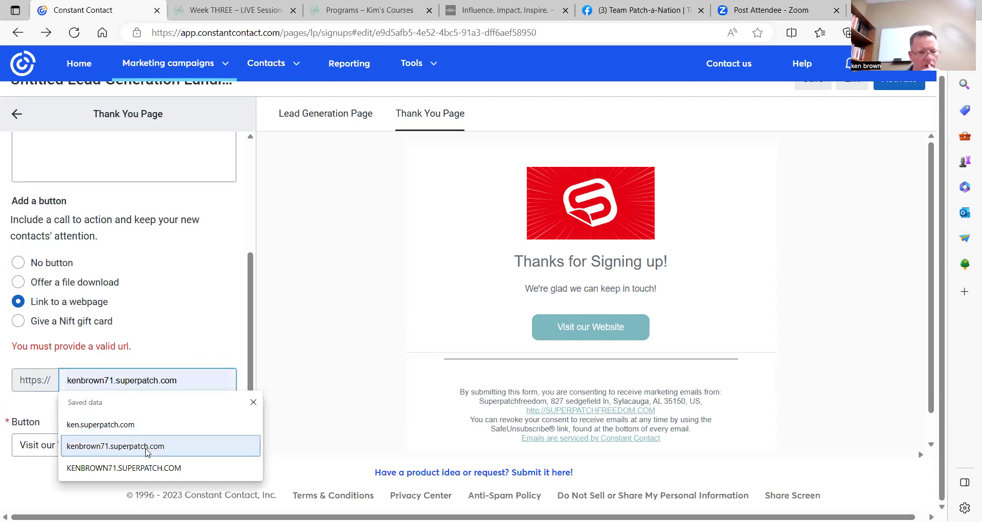
{"action": "left_click", "coordinate": [146, 446]}
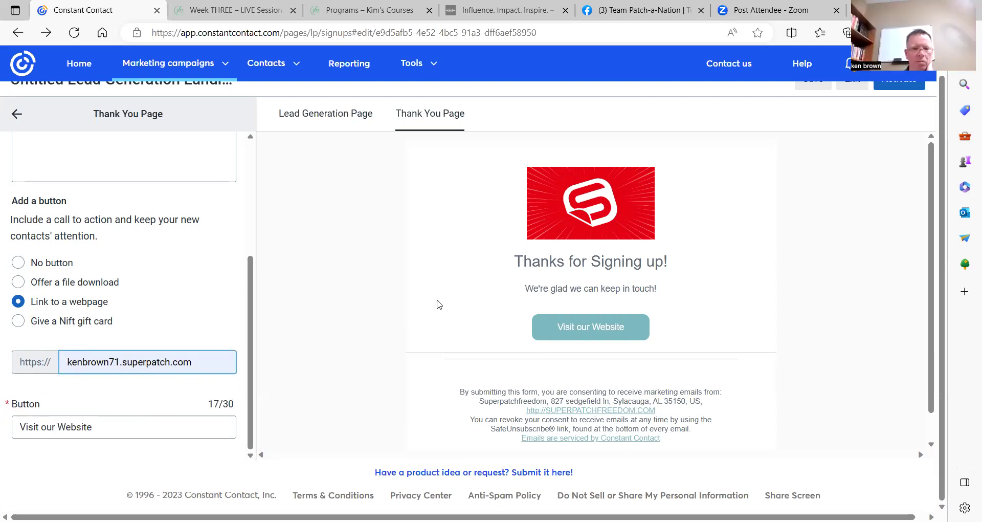
{"action": "left_click", "coordinate": [599, 330]}
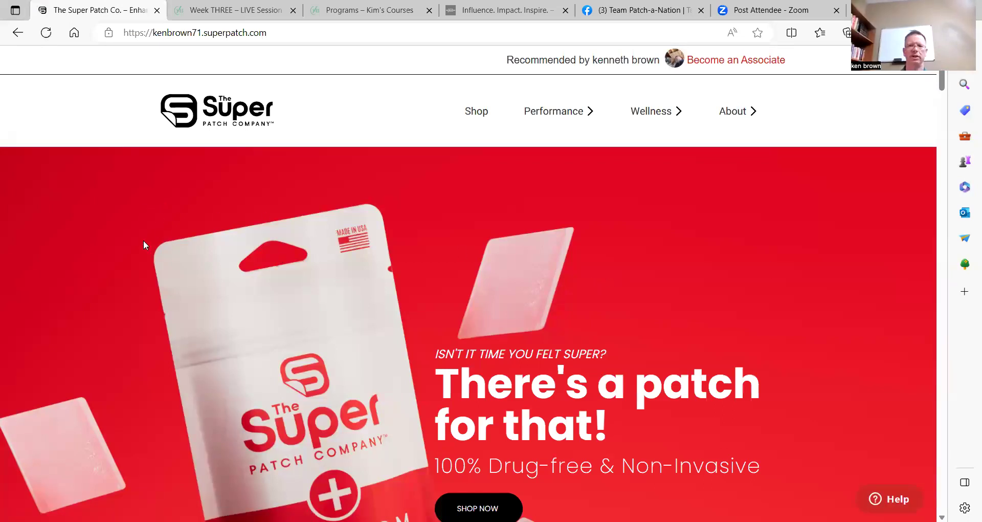
Go back to the saved Constant Contact editor and scroll through the sign-up form preview.
{"action": "left_click", "coordinate": [18, 34]}
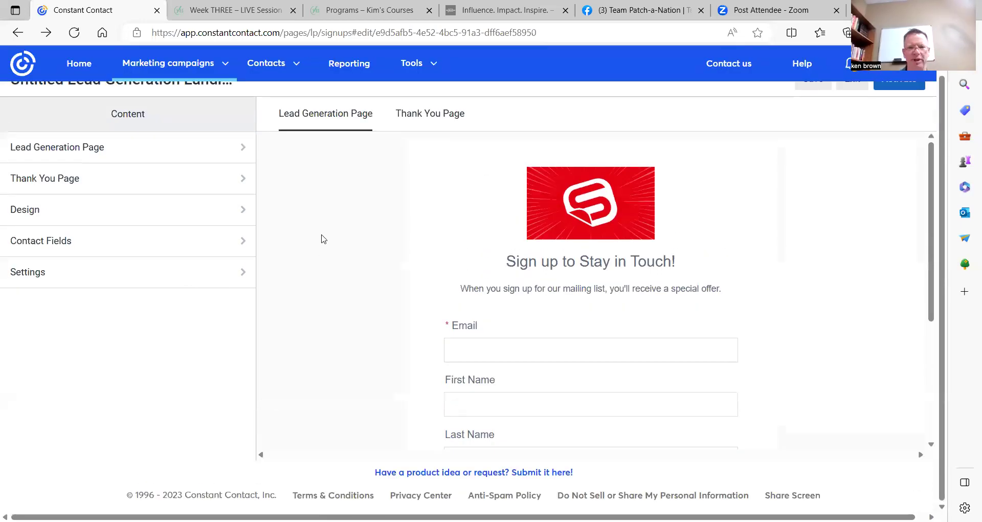
{"action": "scroll", "coordinate": [286, 243], "scroll_direction": "down", "scroll_amount": 3}
{"action": "scroll", "coordinate": [409, 246], "scroll_direction": "down", "scroll_amount": 2}
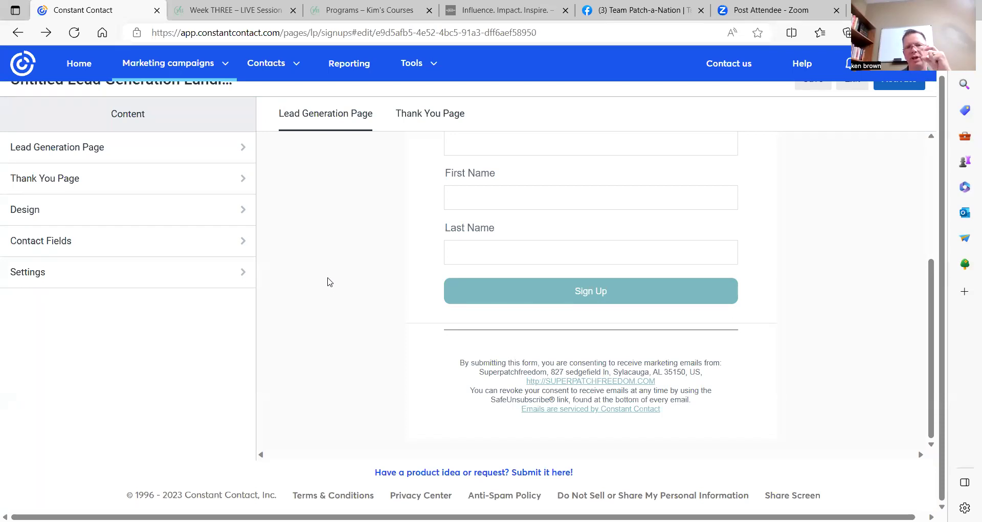
{"action": "scroll", "coordinate": [544, 279], "scroll_direction": "up", "scroll_amount": 3}
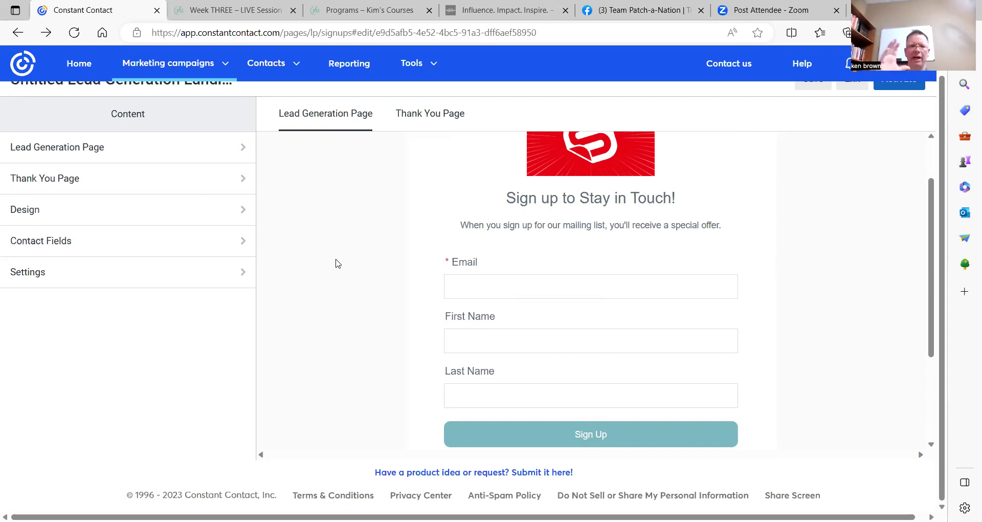
{"action": "scroll", "coordinate": [325, 294], "scroll_direction": "up", "scroll_amount": 2}
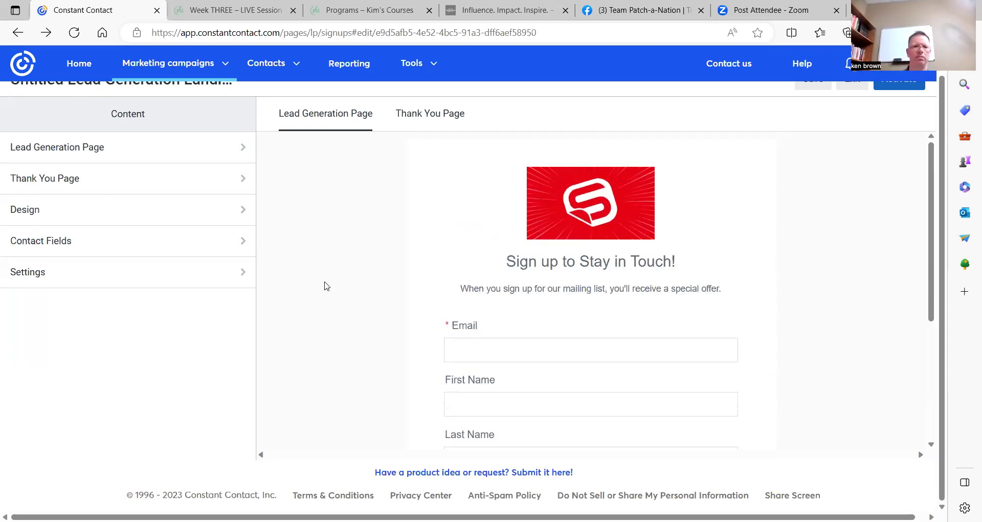
{"action": "scroll", "coordinate": [278, 247], "scroll_direction": "up", "scroll_amount": 1}
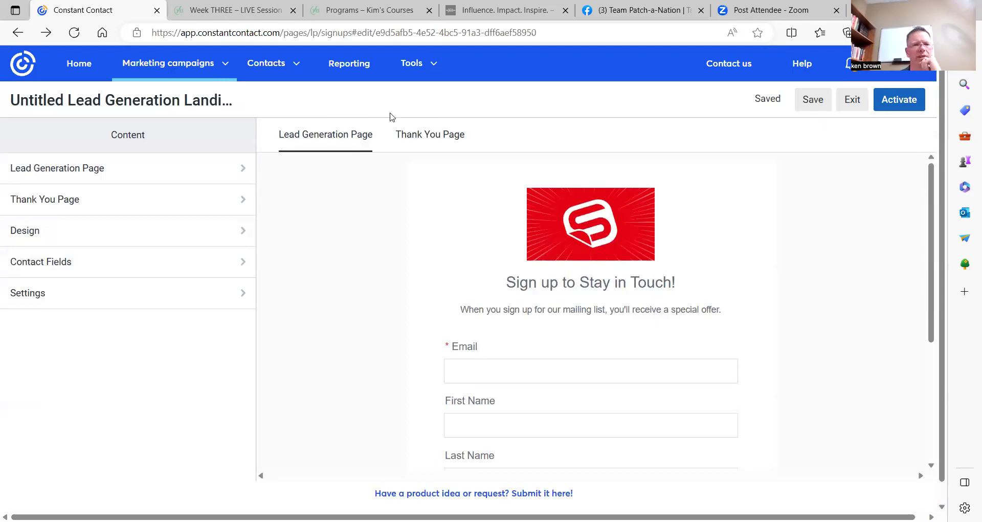
Check the eight contact lists and subscriber counts under All contacts, then return to the editor.
{"action": "left_click", "coordinate": [294, 64]}
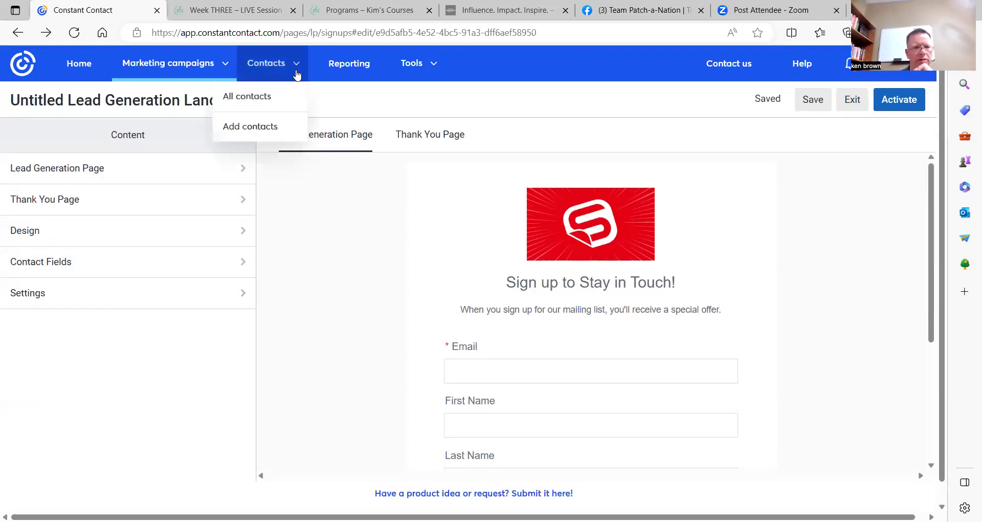
{"action": "left_click", "coordinate": [254, 97]}
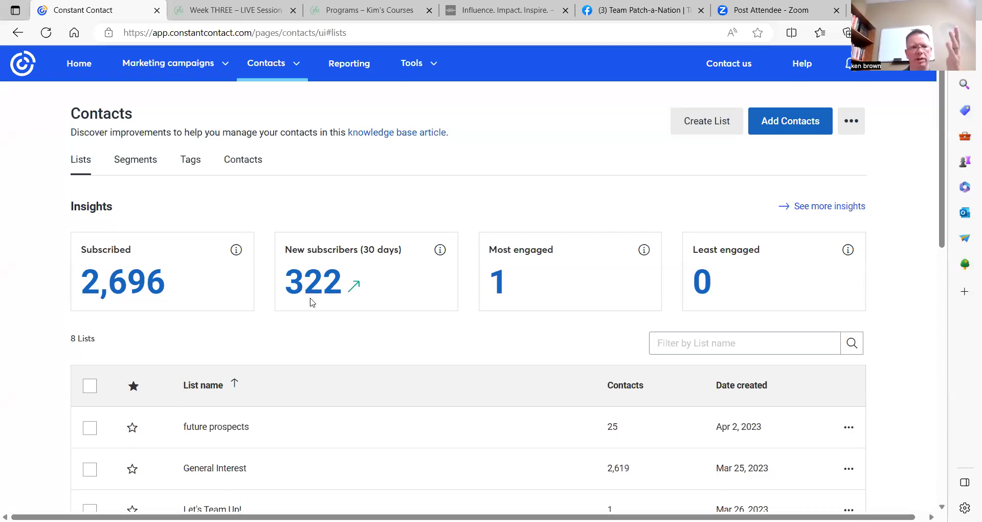
{"action": "scroll", "coordinate": [226, 259], "scroll_direction": "down", "scroll_amount": 1}
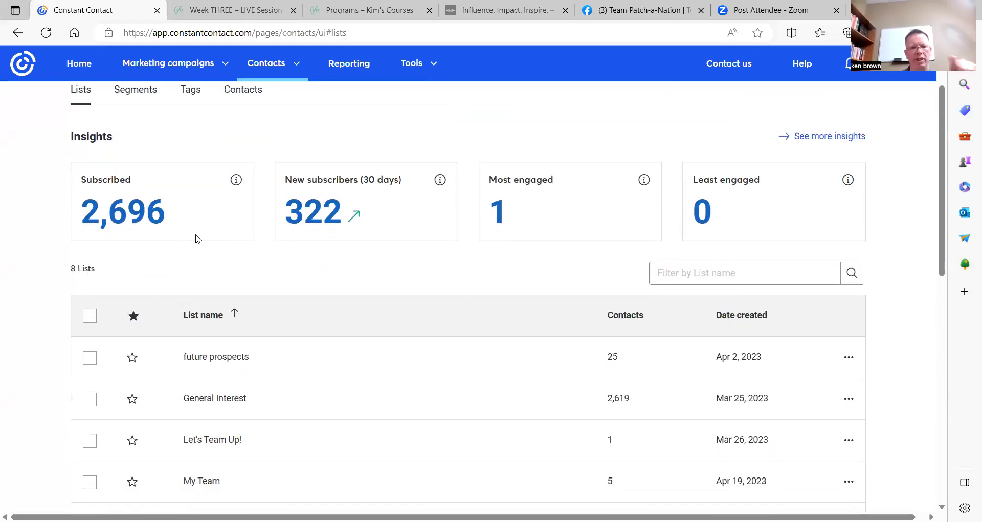
{"action": "scroll", "coordinate": [339, 287], "scroll_direction": "down", "scroll_amount": 3}
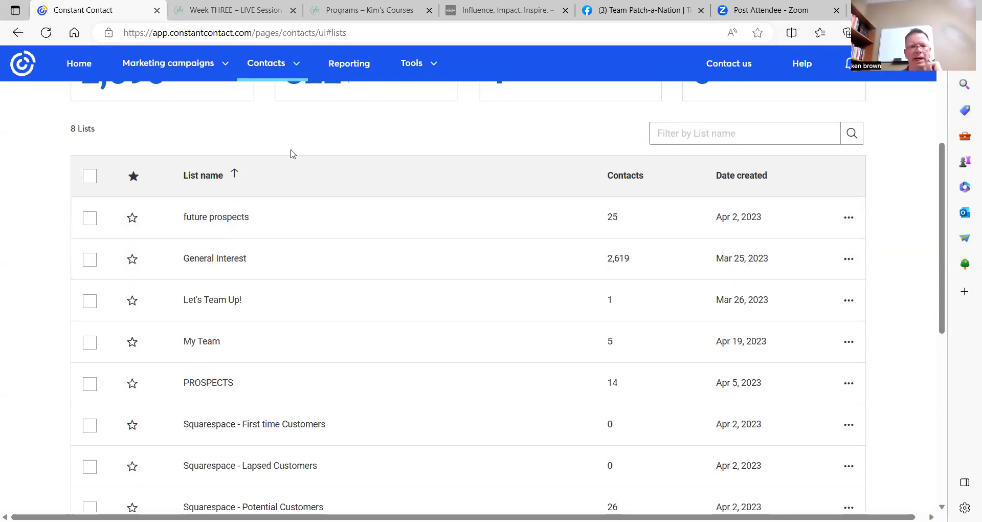
{"action": "scroll", "coordinate": [285, 193], "scroll_direction": "down", "scroll_amount": 3}
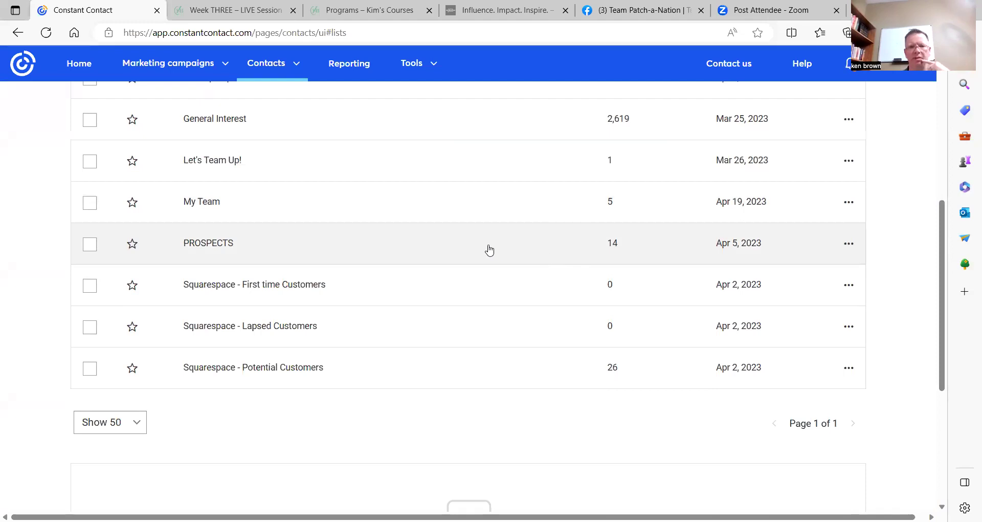
{"action": "scroll", "coordinate": [478, 248], "scroll_direction": "up", "scroll_amount": 7}
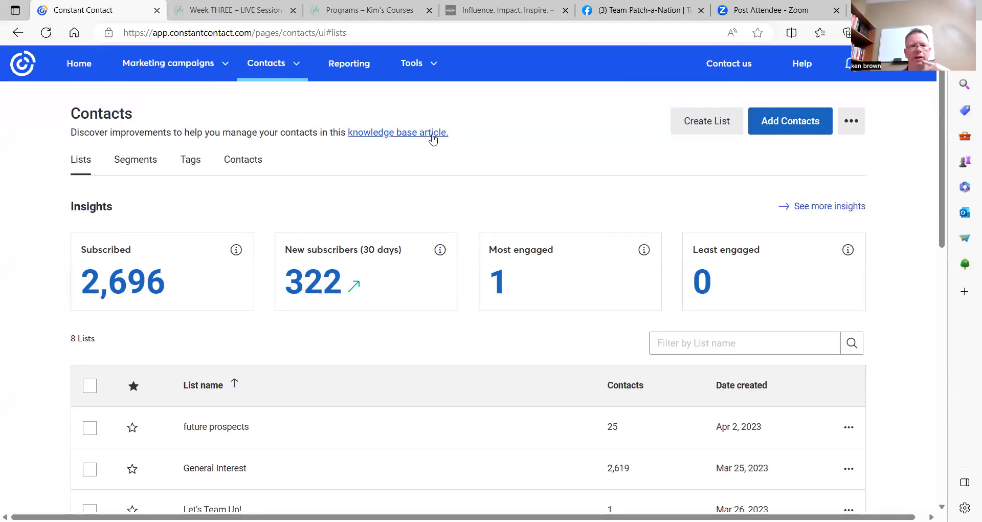
{"action": "left_click", "coordinate": [18, 36]}
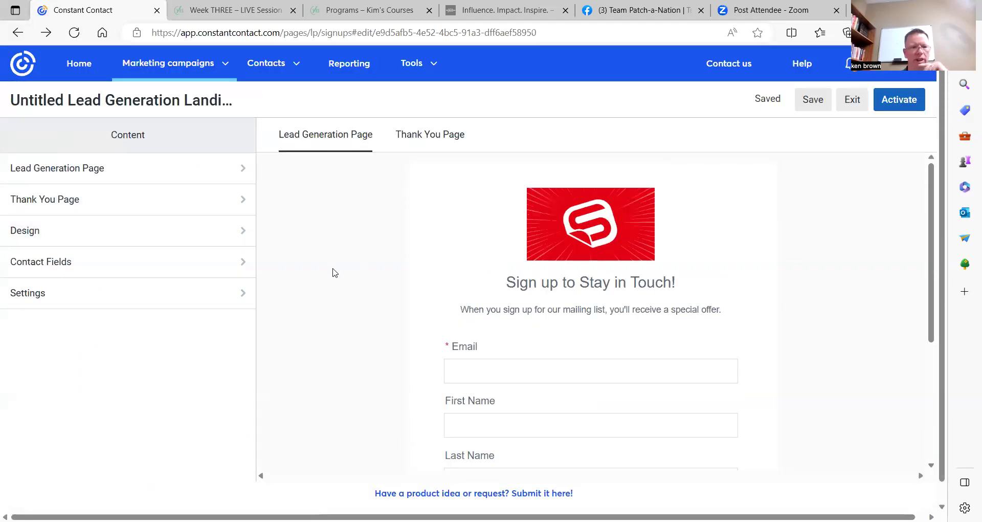
Scroll the preview to the Email, First Name and Last Name fields and Sign Up button.
{"action": "scroll", "coordinate": [360, 266], "scroll_direction": "down", "scroll_amount": 2}
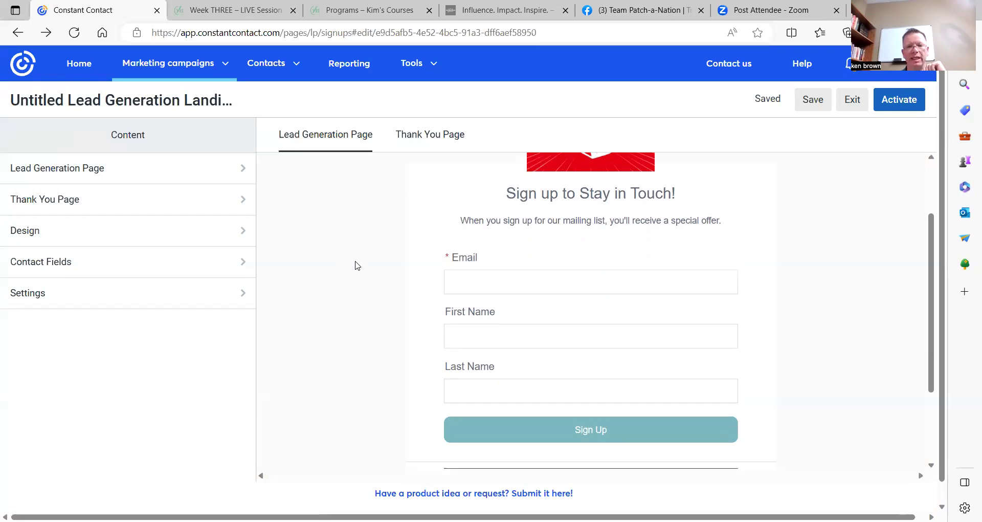
{"action": "scroll", "coordinate": [337, 278], "scroll_direction": "down", "scroll_amount": 1}
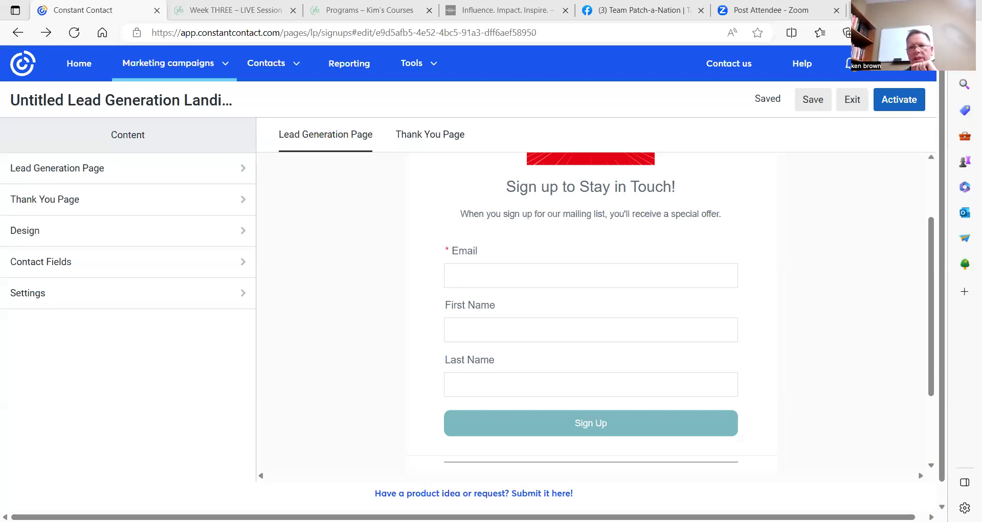
Search the web for 'shorten my url' in a new browser tab.
{"action": "key", "text": "ctrl+t"}
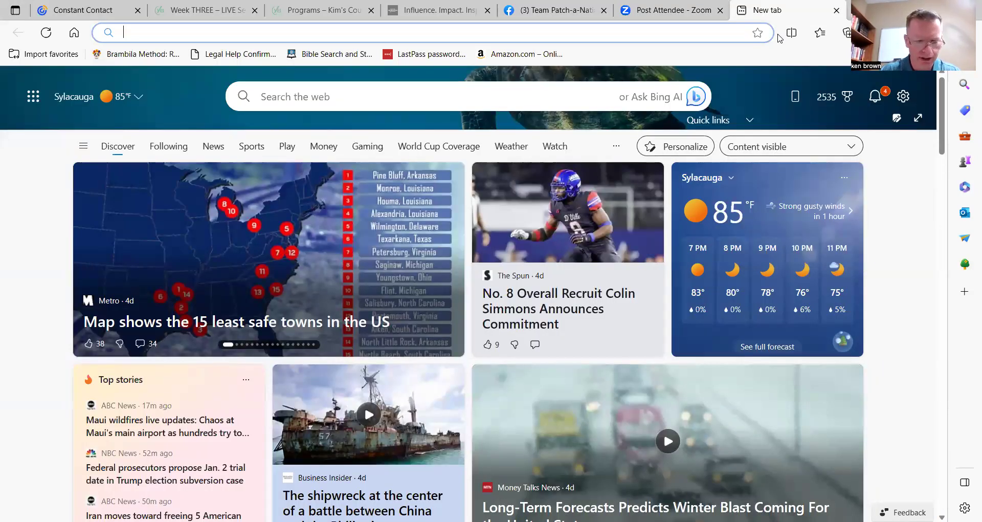
{"action": "type", "text": "sho"}
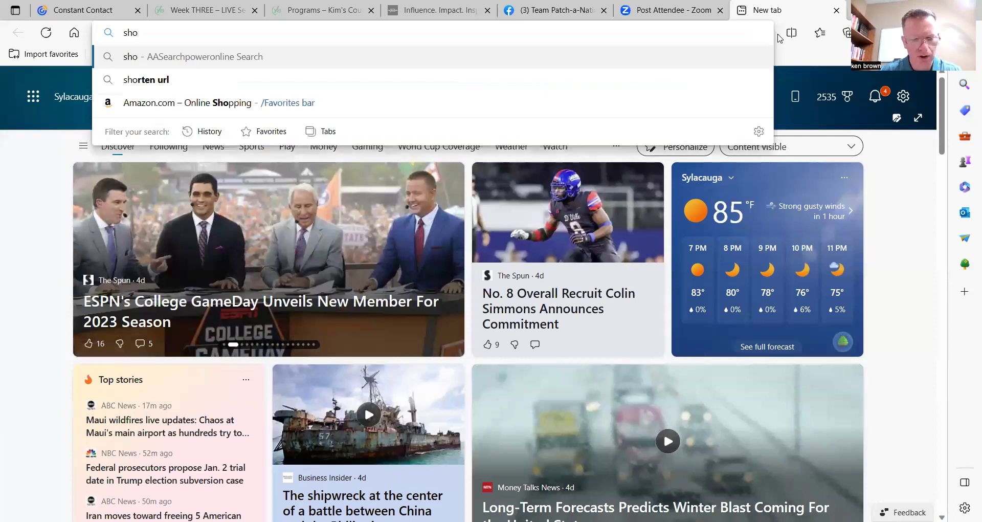
{"action": "type", "text": "rten mu"}
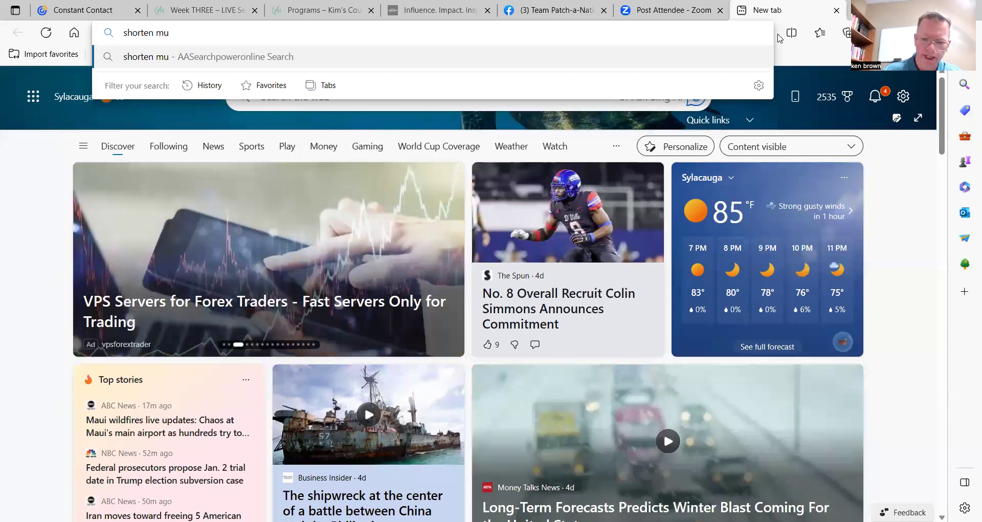
{"action": "key", "text": "BackSpace"}
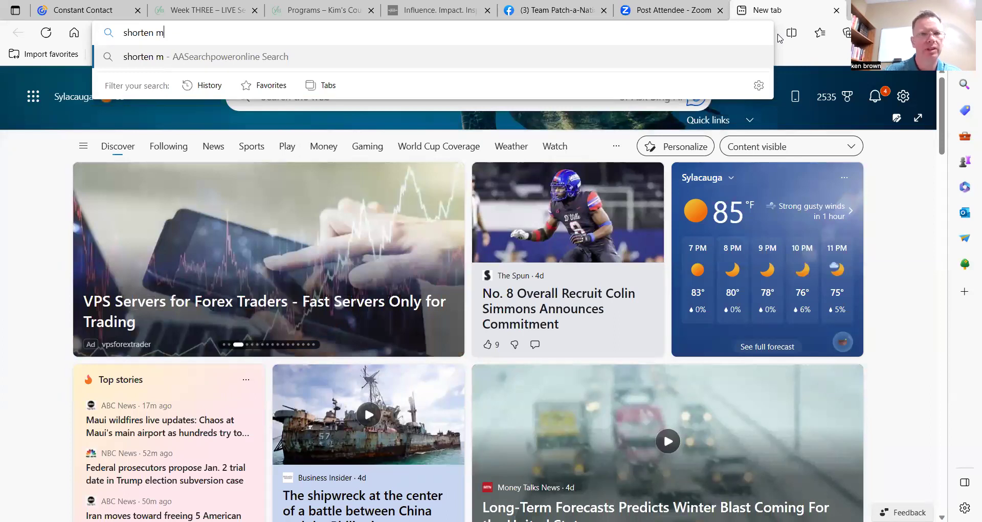
{"action": "type", "text": "y "}
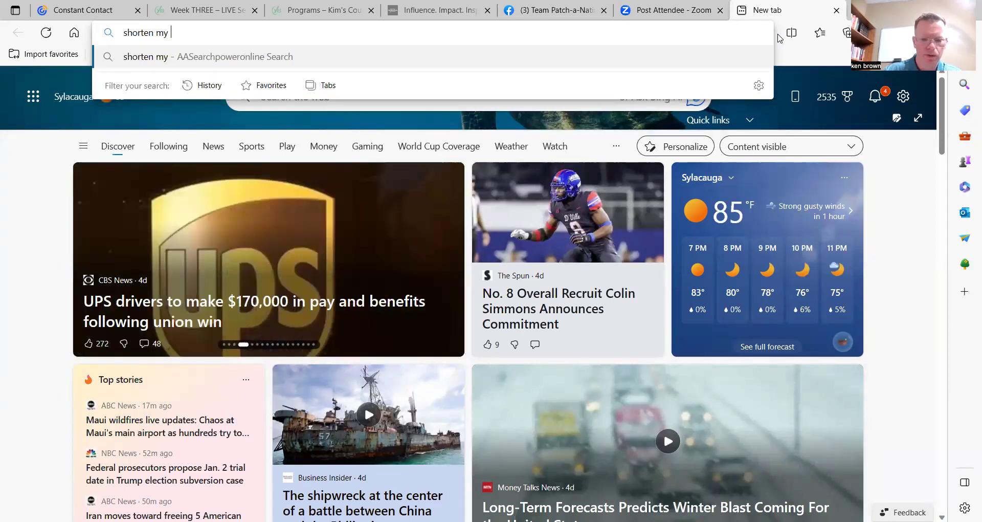
{"action": "type", "text": "url"}
{"action": "key", "text": "Return"}
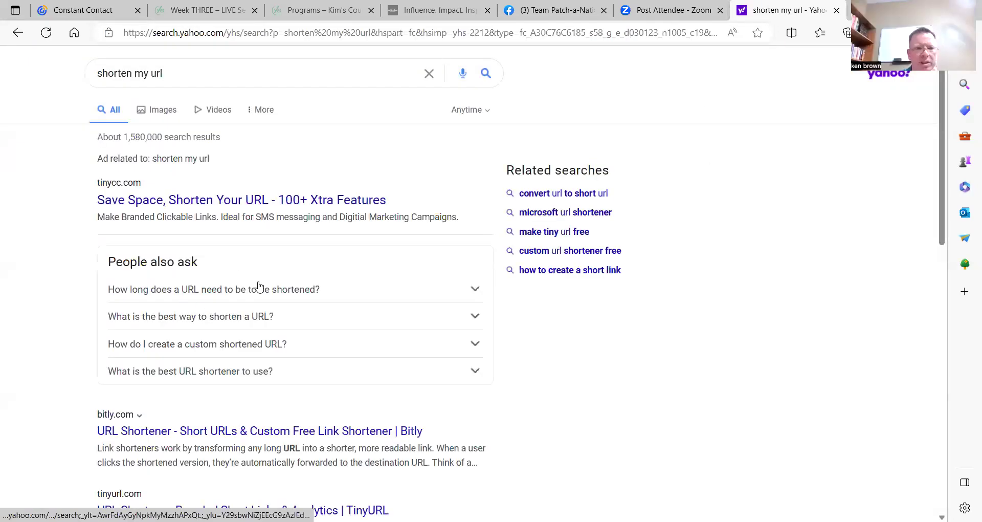
Browse the results and briefly look at the Rebrandly URL shortener site before closing it.
{"action": "scroll", "coordinate": [291, 277], "scroll_direction": "down", "scroll_amount": 2}
{"action": "scroll", "coordinate": [300, 271], "scroll_direction": "down", "scroll_amount": 3}
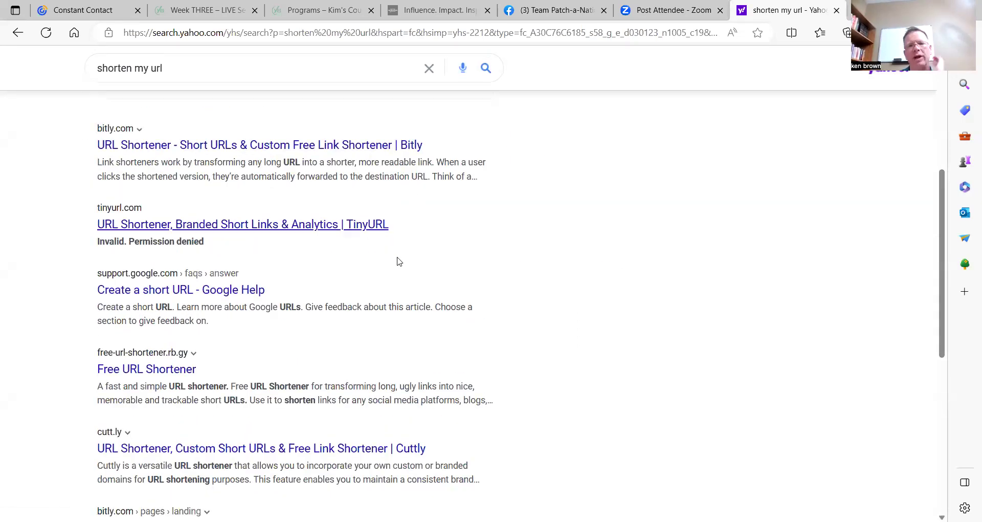
{"action": "scroll", "coordinate": [561, 234], "scroll_direction": "down", "scroll_amount": 4}
{"action": "scroll", "coordinate": [568, 238], "scroll_direction": "down", "scroll_amount": 3}
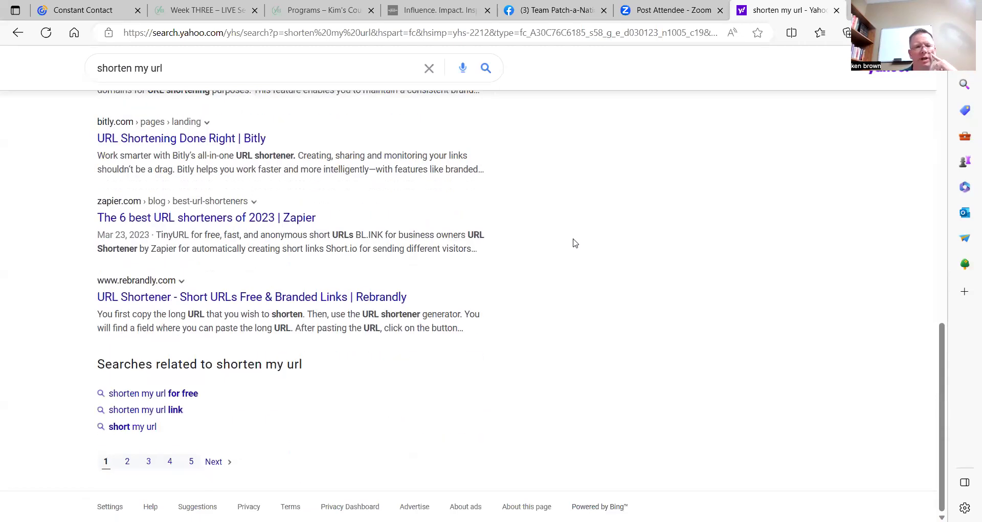
{"action": "scroll", "coordinate": [512, 307], "scroll_direction": "up", "scroll_amount": 3}
{"action": "scroll", "coordinate": [507, 318], "scroll_direction": "down", "scroll_amount": 3}
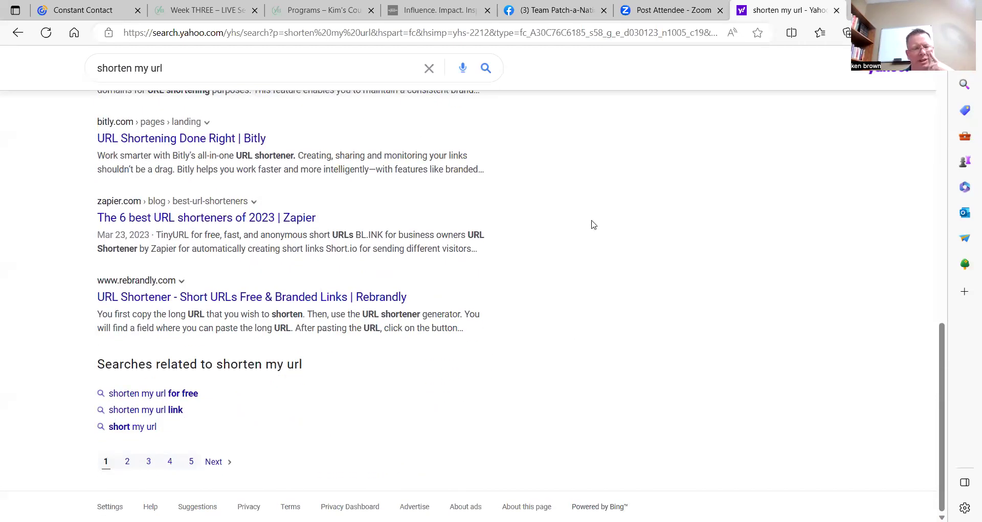
{"action": "left_click", "coordinate": [274, 301]}
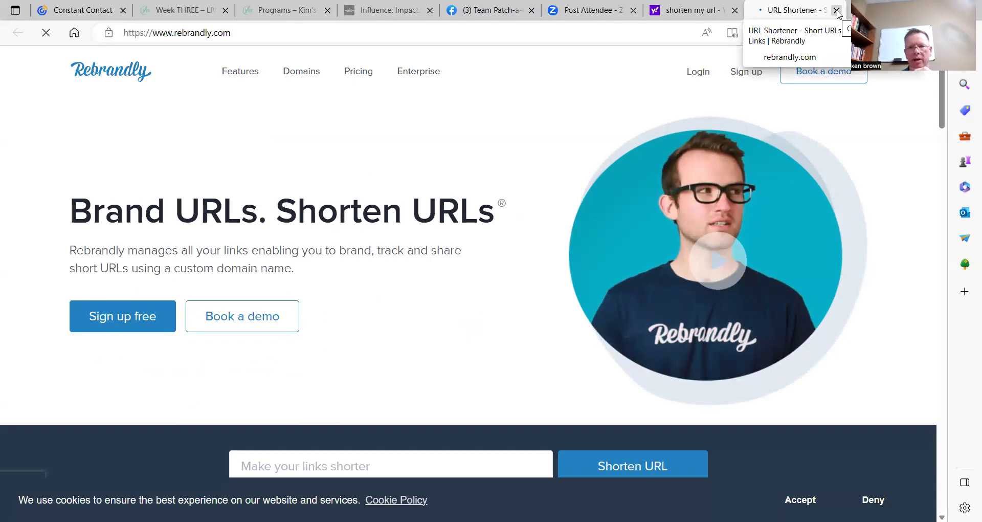
{"action": "key", "text": "ctrl+w"}
Refine the search query to 'free shorten my url'.
{"action": "left_click", "coordinate": [94, 69]}
{"action": "type", "text": "fre"}
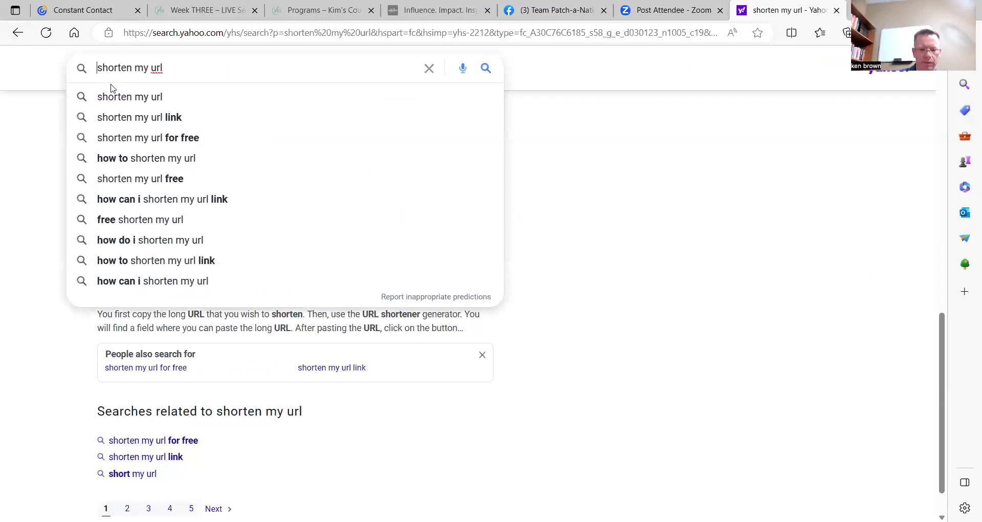
{"action": "type", "text": "e"}
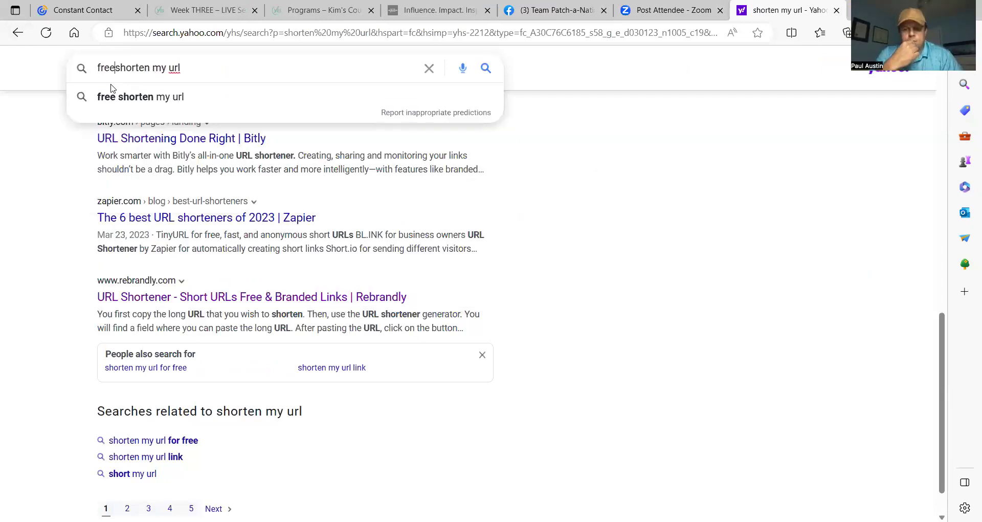
{"action": "key", "text": "Return"}
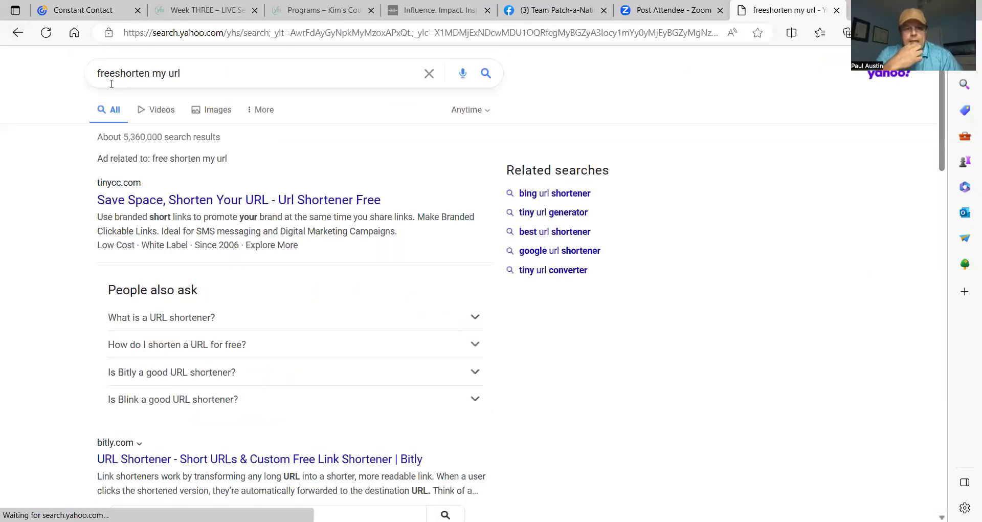
{"action": "left_click", "coordinate": [115, 73]}
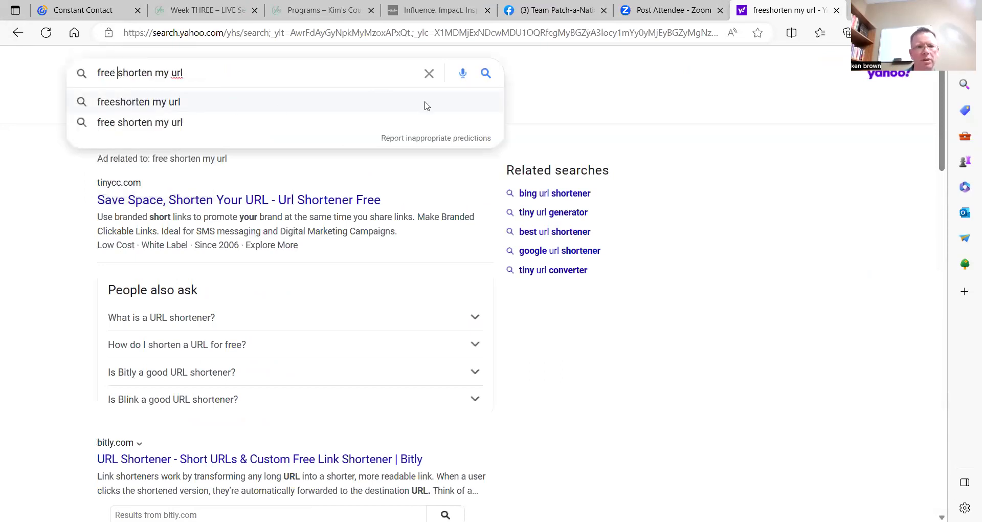
{"action": "key", "text": "Return"}
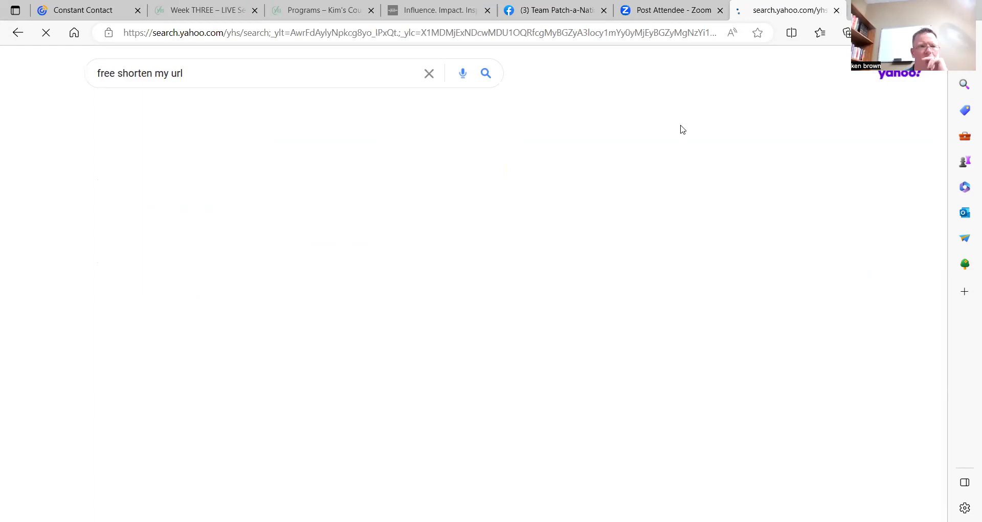
Scroll through the free URL shortener results and open the TinyCC site.
{"action": "scroll", "coordinate": [316, 266], "scroll_direction": "down", "scroll_amount": 4}
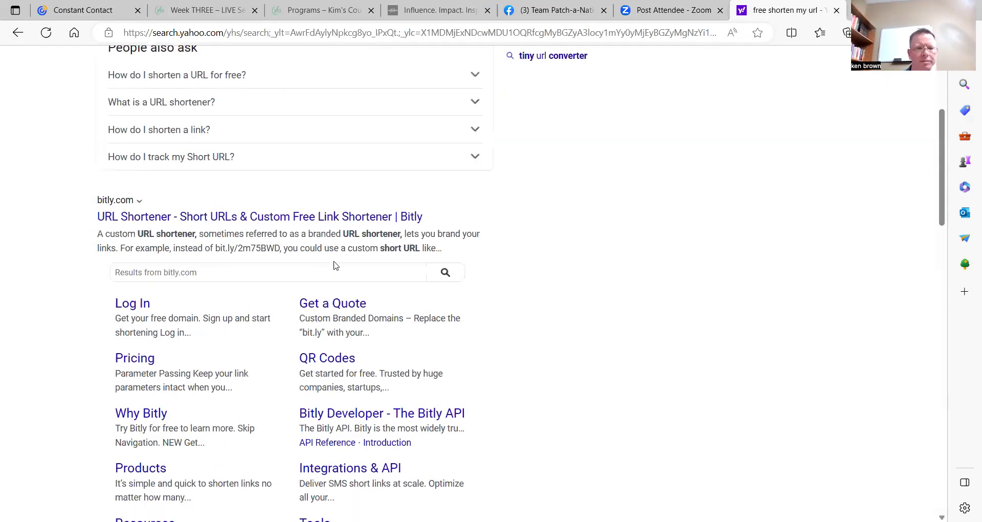
{"action": "scroll", "coordinate": [327, 264], "scroll_direction": "down", "scroll_amount": 11}
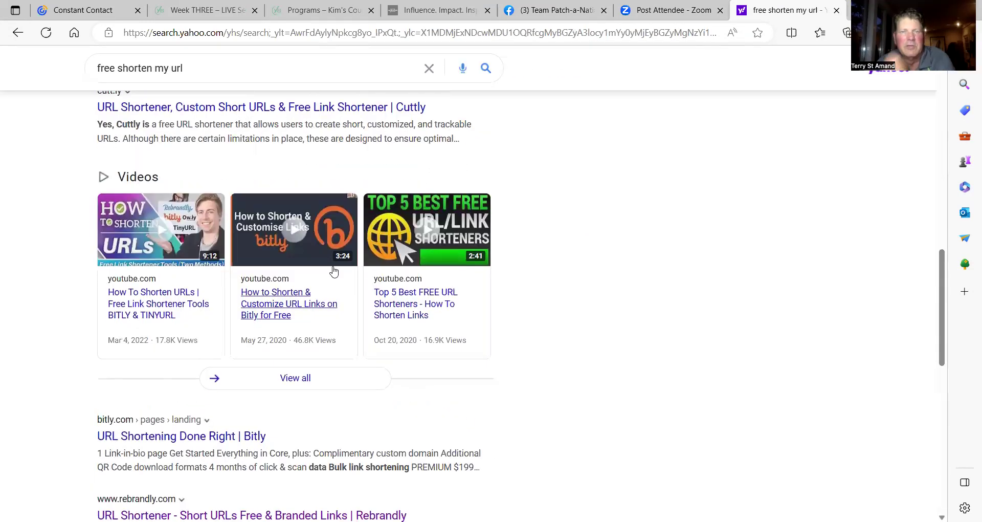
{"action": "scroll", "coordinate": [333, 271], "scroll_direction": "up", "scroll_amount": 3}
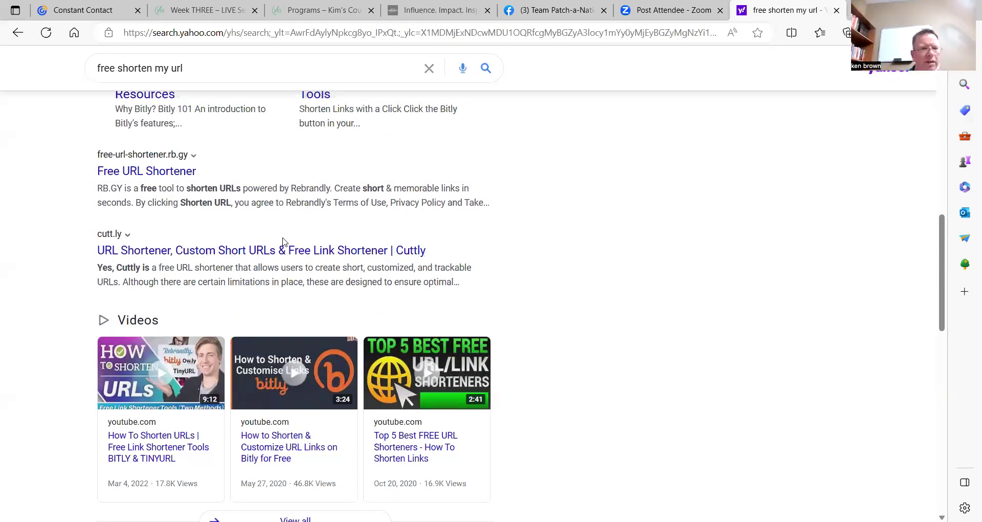
{"action": "scroll", "coordinate": [285, 244], "scroll_direction": "up", "scroll_amount": 3}
{"action": "scroll", "coordinate": [288, 254], "scroll_direction": "up", "scroll_amount": 3}
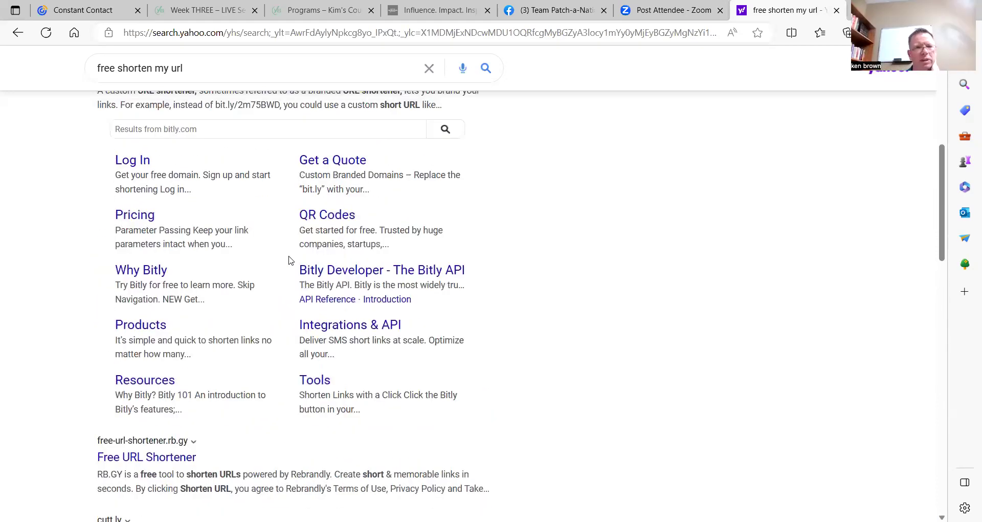
{"action": "scroll", "coordinate": [288, 260], "scroll_direction": "down", "scroll_amount": 8}
{"action": "scroll", "coordinate": [316, 304], "scroll_direction": "down", "scroll_amount": 5}
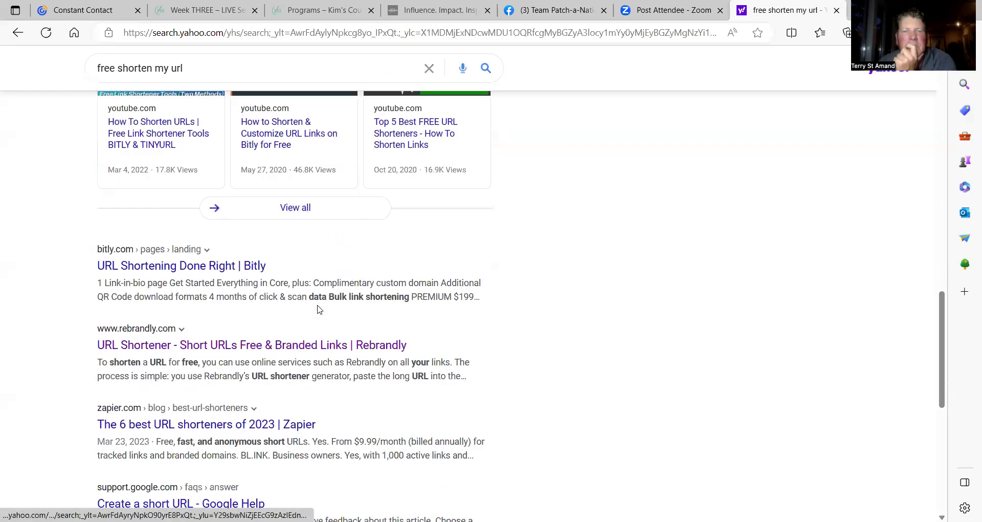
{"action": "scroll", "coordinate": [317, 309], "scroll_direction": "down", "scroll_amount": 4}
{"action": "scroll", "coordinate": [350, 301], "scroll_direction": "up", "scroll_amount": 5}
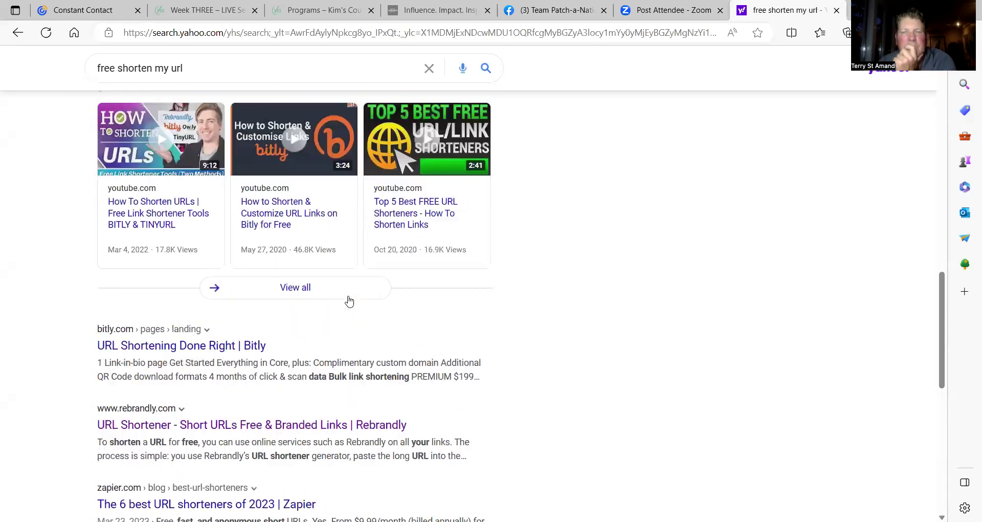
{"action": "scroll", "coordinate": [349, 302], "scroll_direction": "up", "scroll_amount": 10}
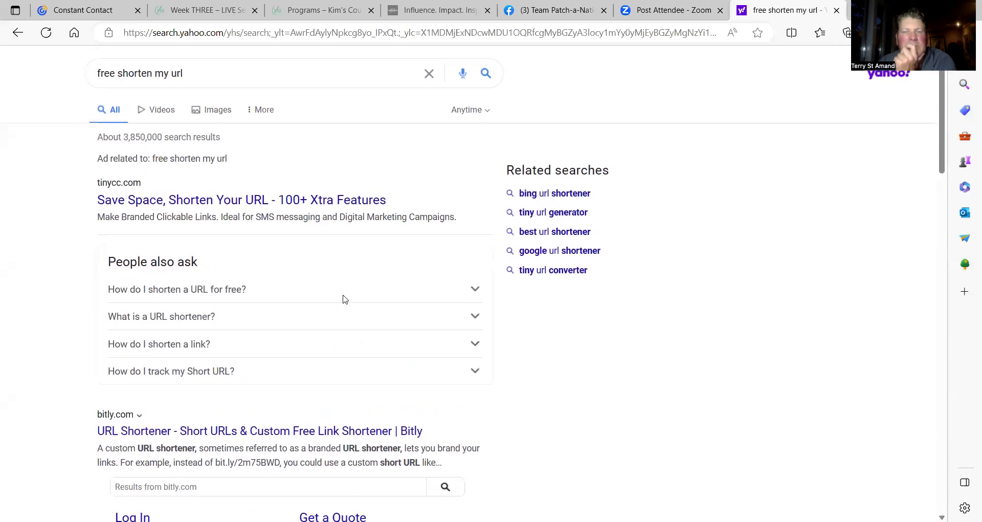
{"action": "left_click", "coordinate": [219, 203]}
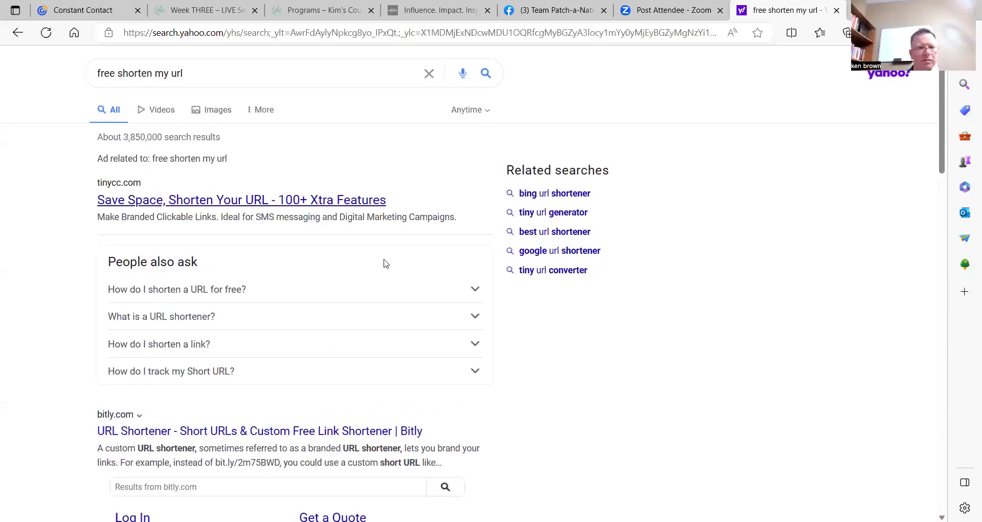
Scroll through the TinyCC homepage, then switch back to the Constant Contact editor tab.
{"action": "scroll", "coordinate": [357, 256], "scroll_direction": "down", "scroll_amount": 5}
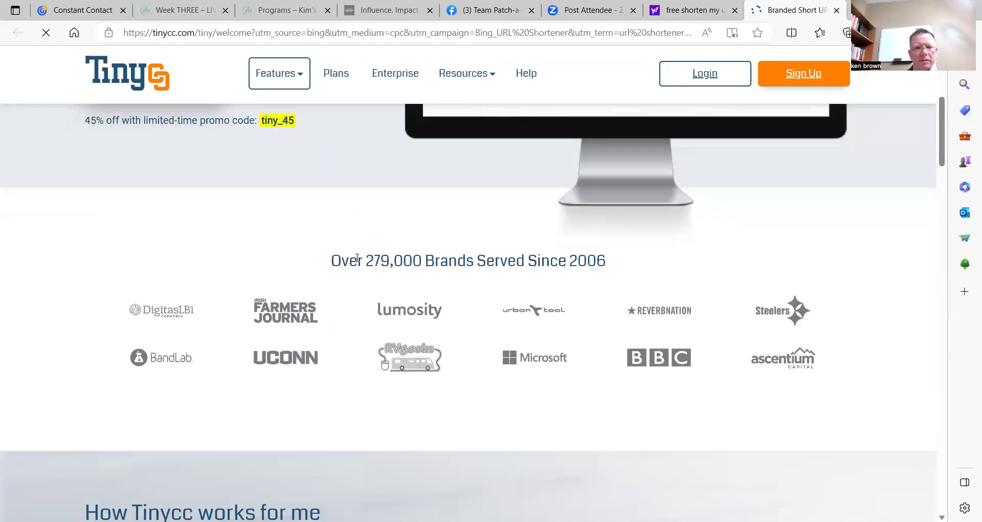
{"action": "scroll", "coordinate": [357, 259], "scroll_direction": "down", "scroll_amount": 4}
{"action": "scroll", "coordinate": [358, 266], "scroll_direction": "up", "scroll_amount": 10}
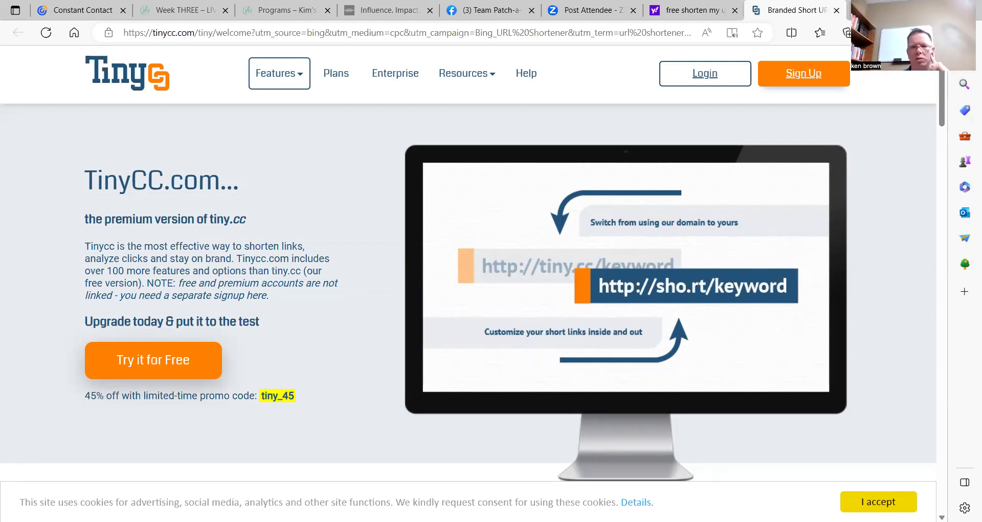
{"action": "left_click", "coordinate": [859, 9]}
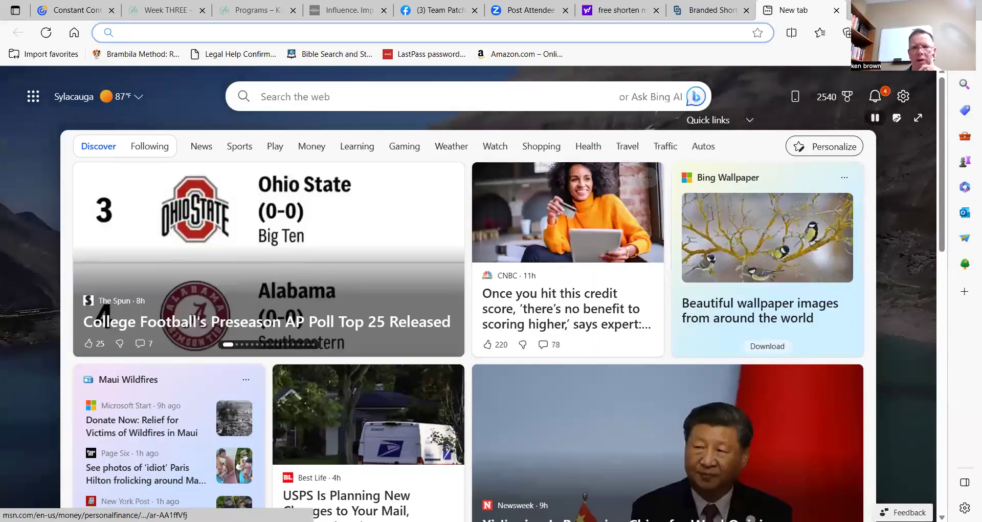
{"action": "left_click", "coordinate": [711, 10]}
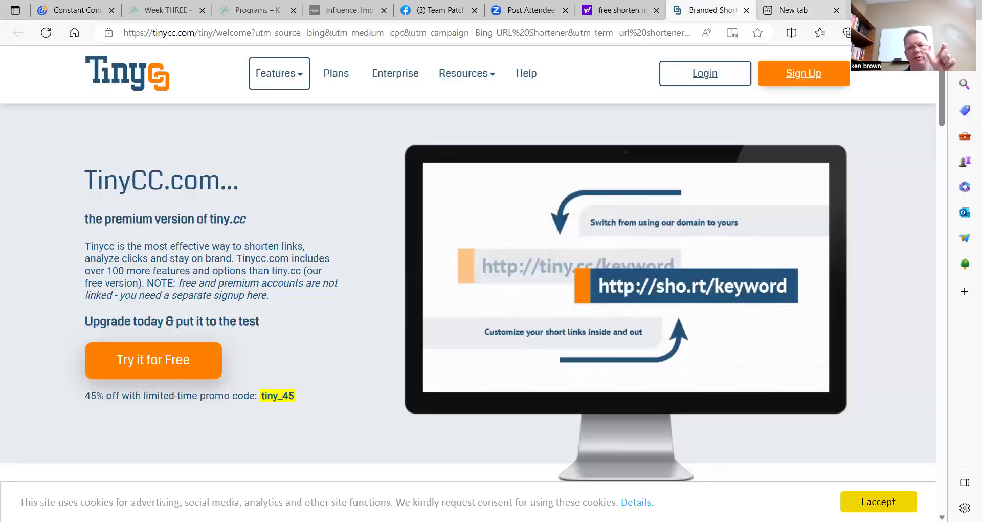
{"action": "left_click", "coordinate": [837, 10]}
{"action": "left_click", "coordinate": [76, 10]}
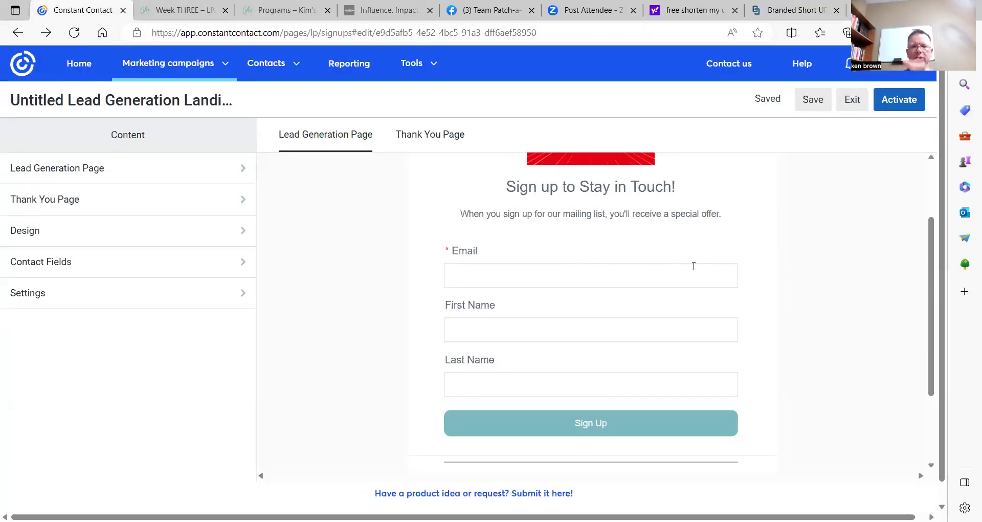
After Activate reports missing information, choose General Interest as the sign-up list in Settings.
{"action": "left_click", "coordinate": [909, 104]}
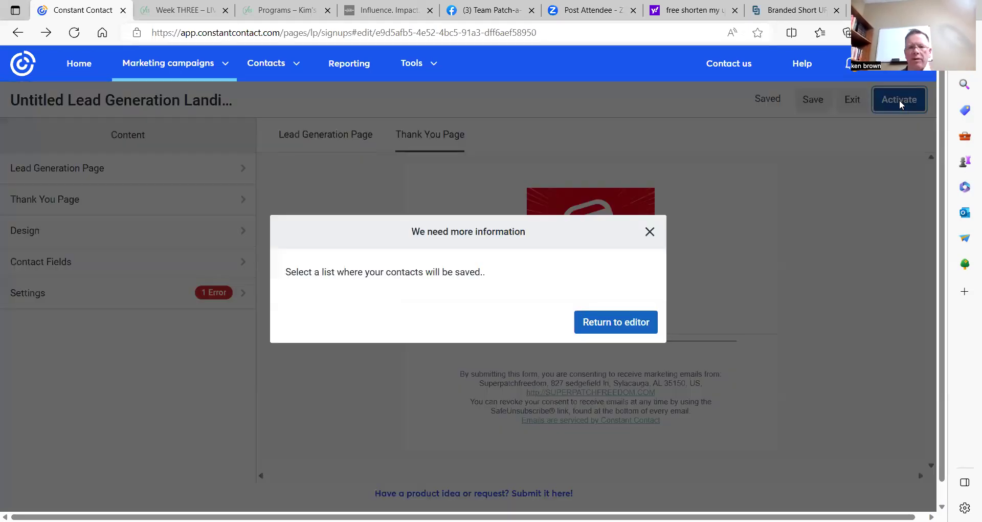
{"action": "left_click", "coordinate": [649, 231]}
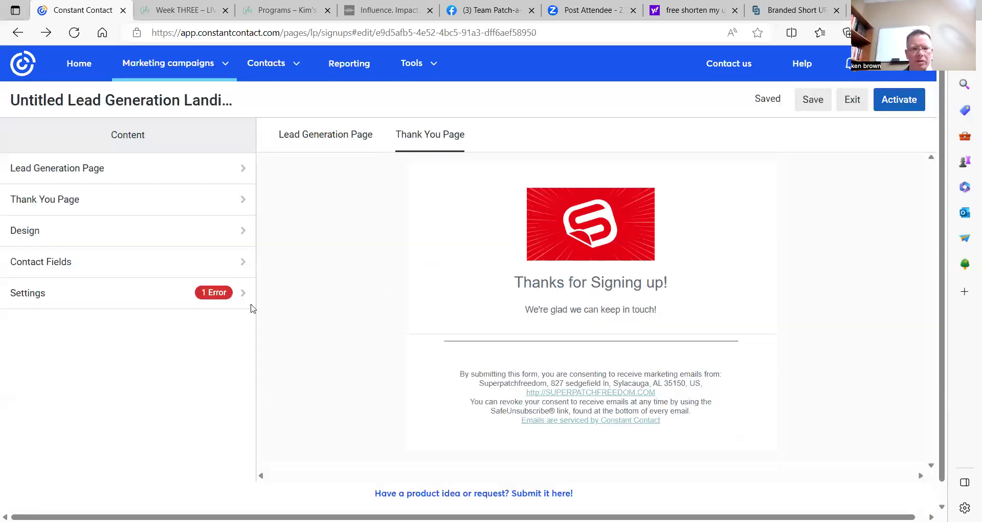
{"action": "left_click", "coordinate": [217, 300]}
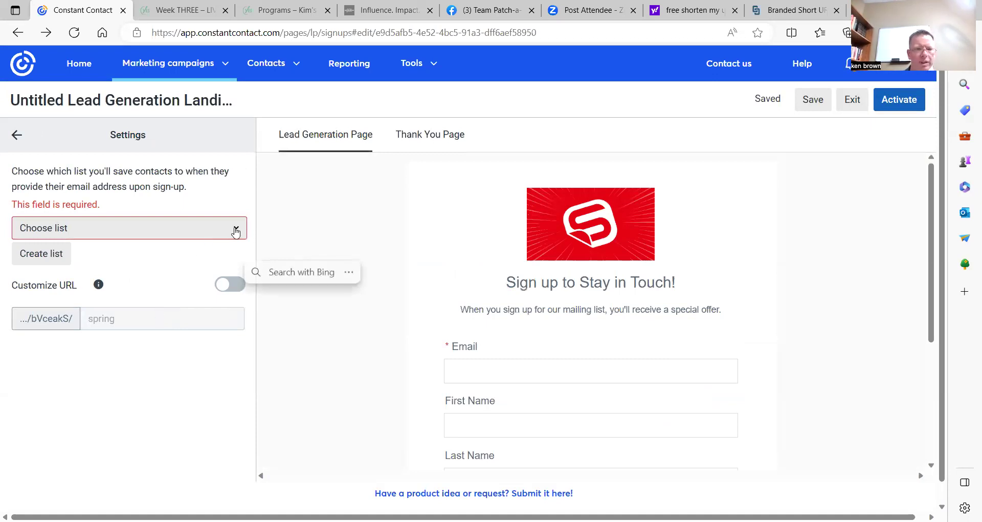
{"action": "left_click", "coordinate": [158, 239]}
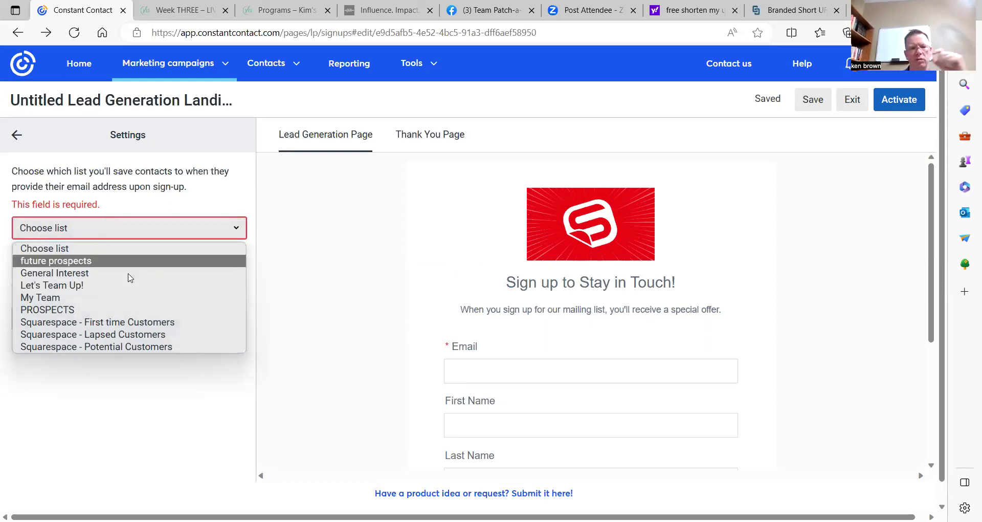
{"action": "left_click", "coordinate": [91, 272]}
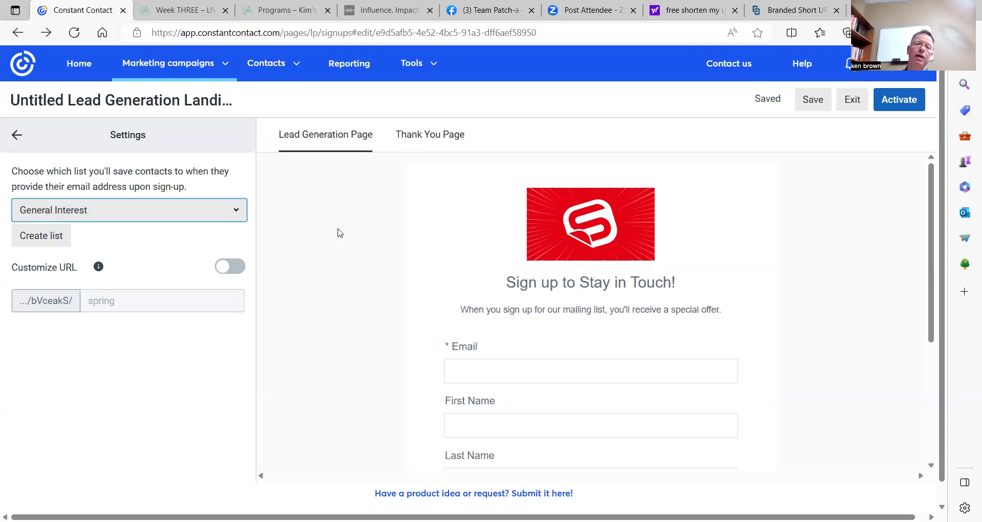
Recheck the contact lists, keep General Interest selected, and start a new contact list.
{"action": "left_click", "coordinate": [227, 208]}
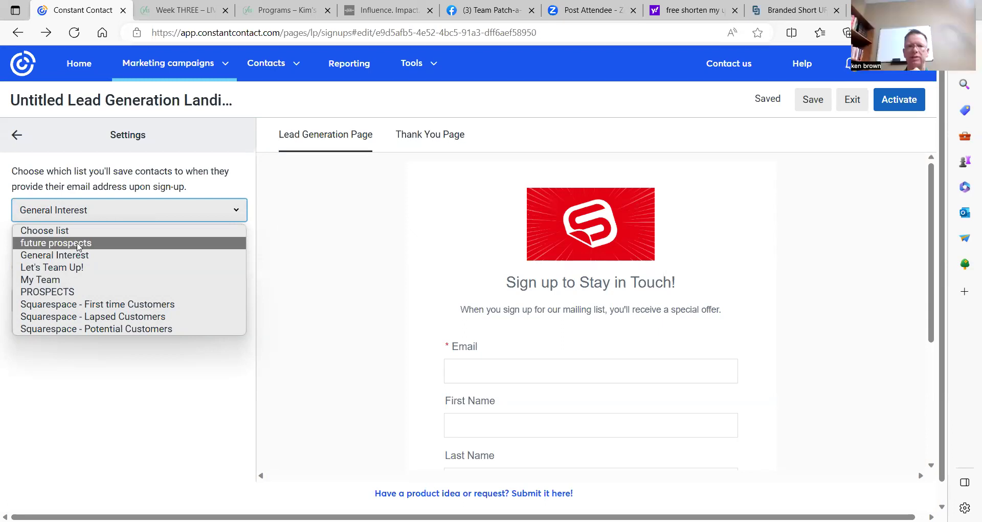
{"action": "left_click", "coordinate": [318, 210]}
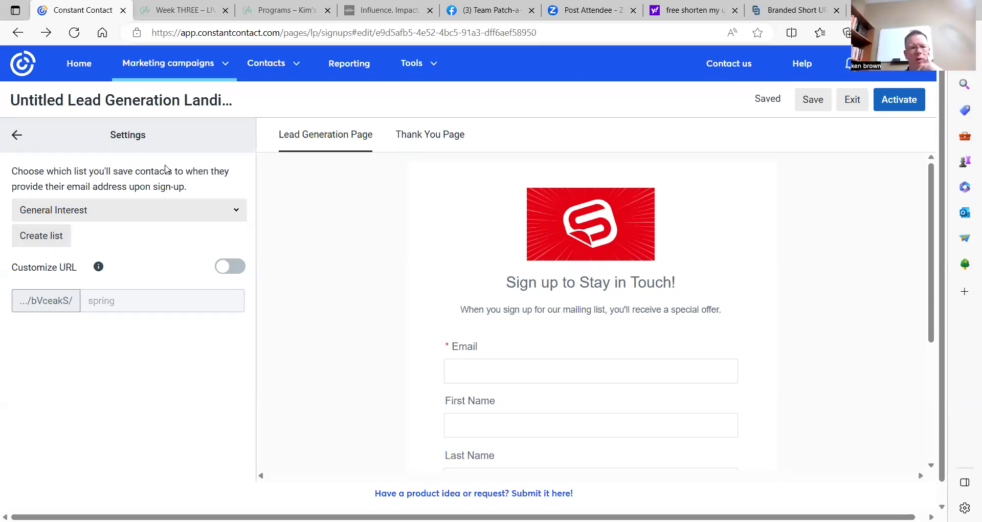
{"action": "left_click", "coordinate": [41, 238]}
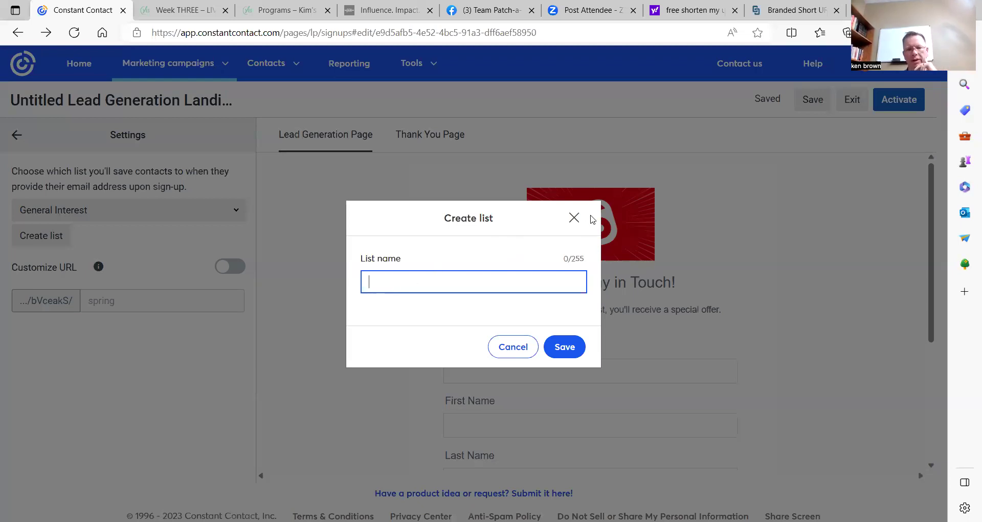
Discard the new list form so the landing page stays on General Interest.
{"action": "left_click", "coordinate": [572, 219]}
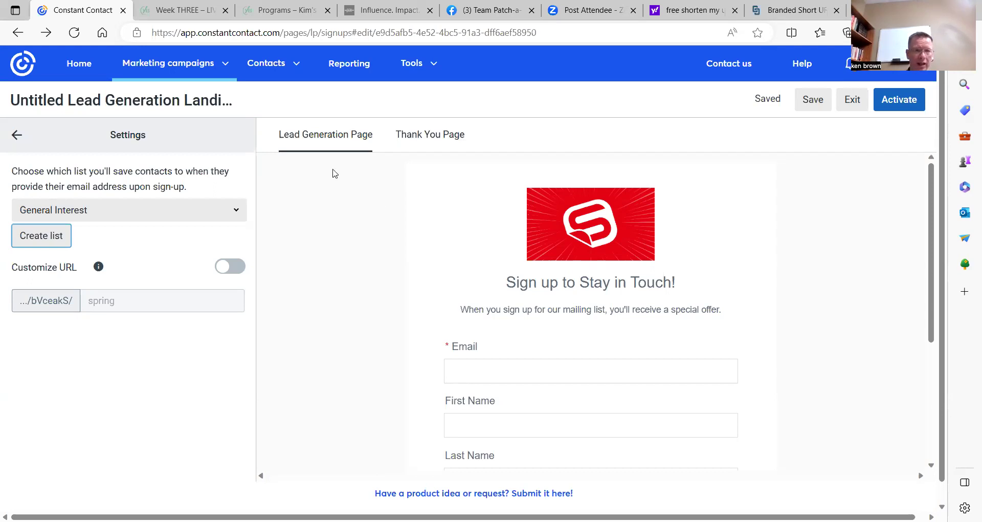
{"action": "left_click", "coordinate": [181, 71]}
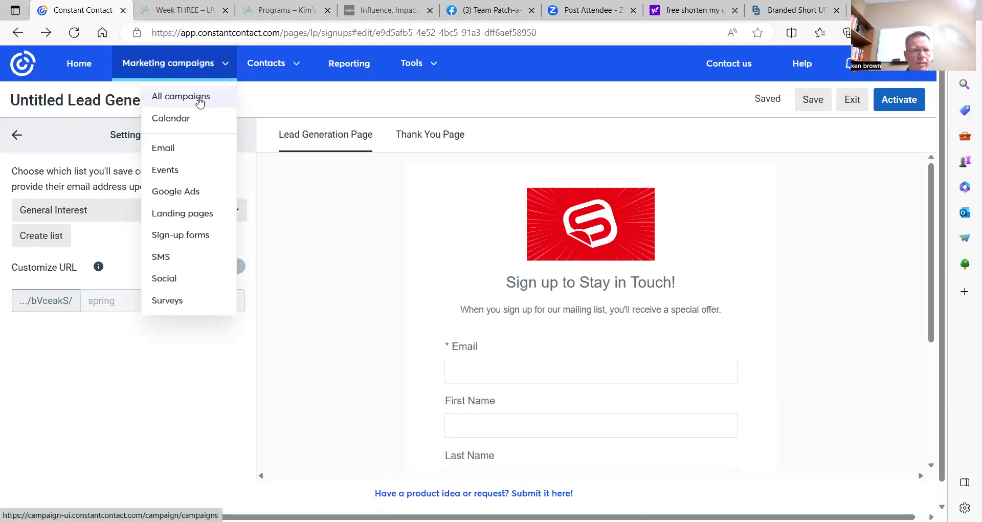
Show all campaigns, including the three Untitled Lead Generation Landing Page drafts.
{"action": "left_click", "coordinate": [172, 95]}
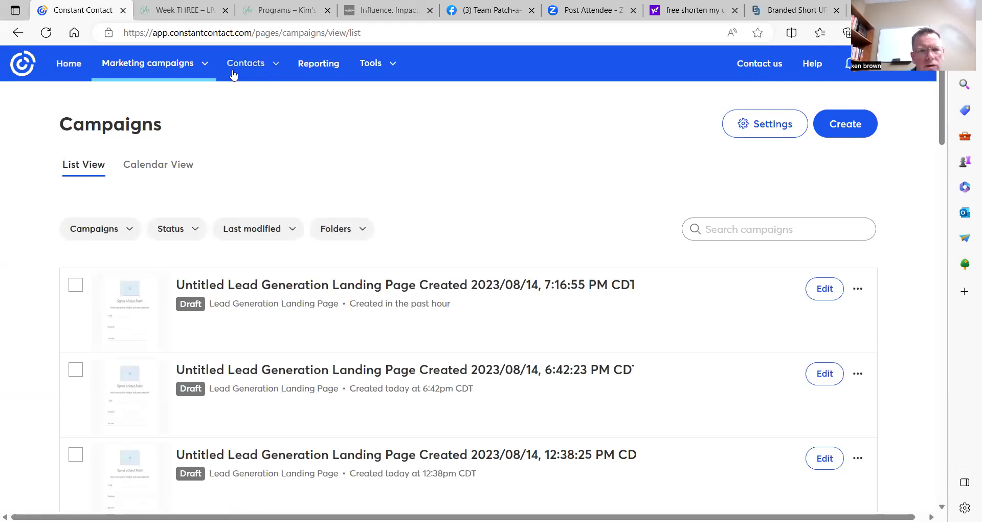
Return to and reload the home dashboard showing 2696 contacts and a 22% open rate.
{"action": "left_click", "coordinate": [76, 67]}
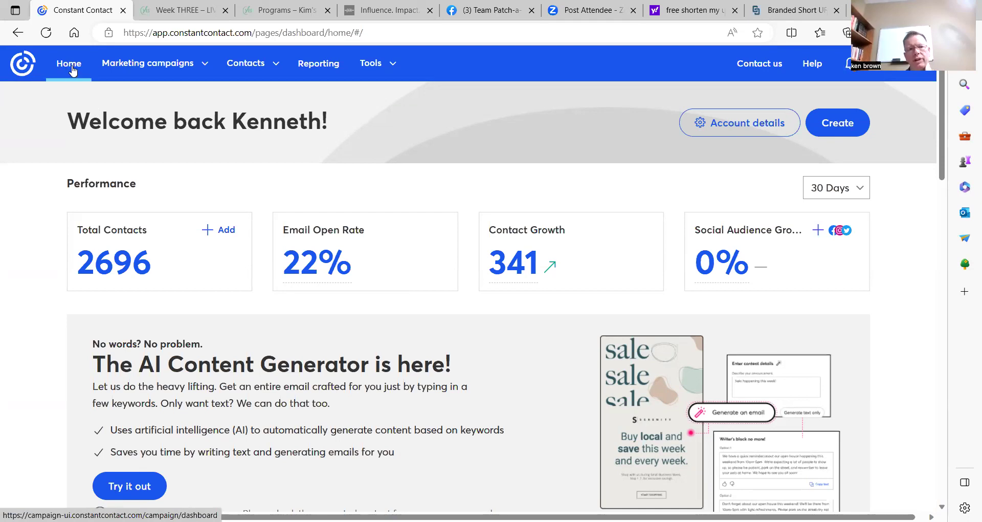
{"action": "left_click", "coordinate": [71, 71]}
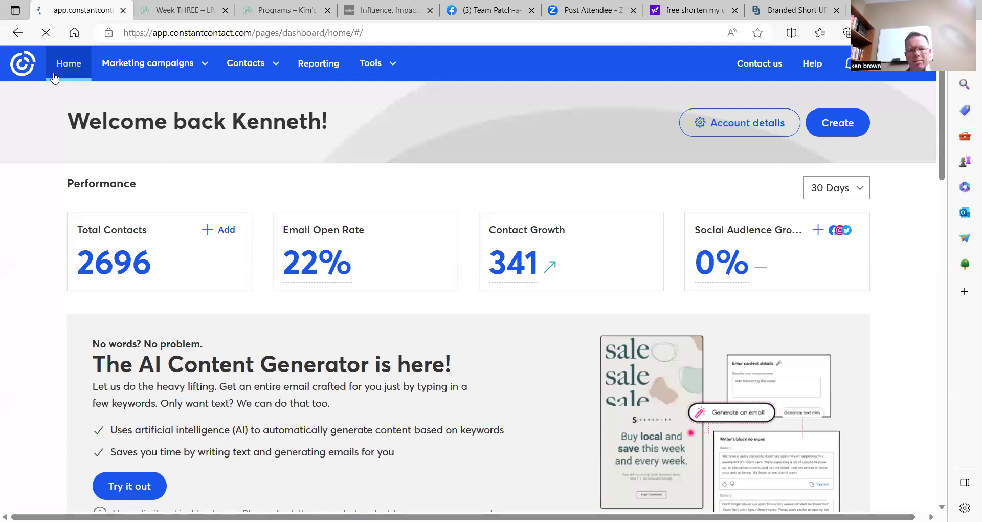